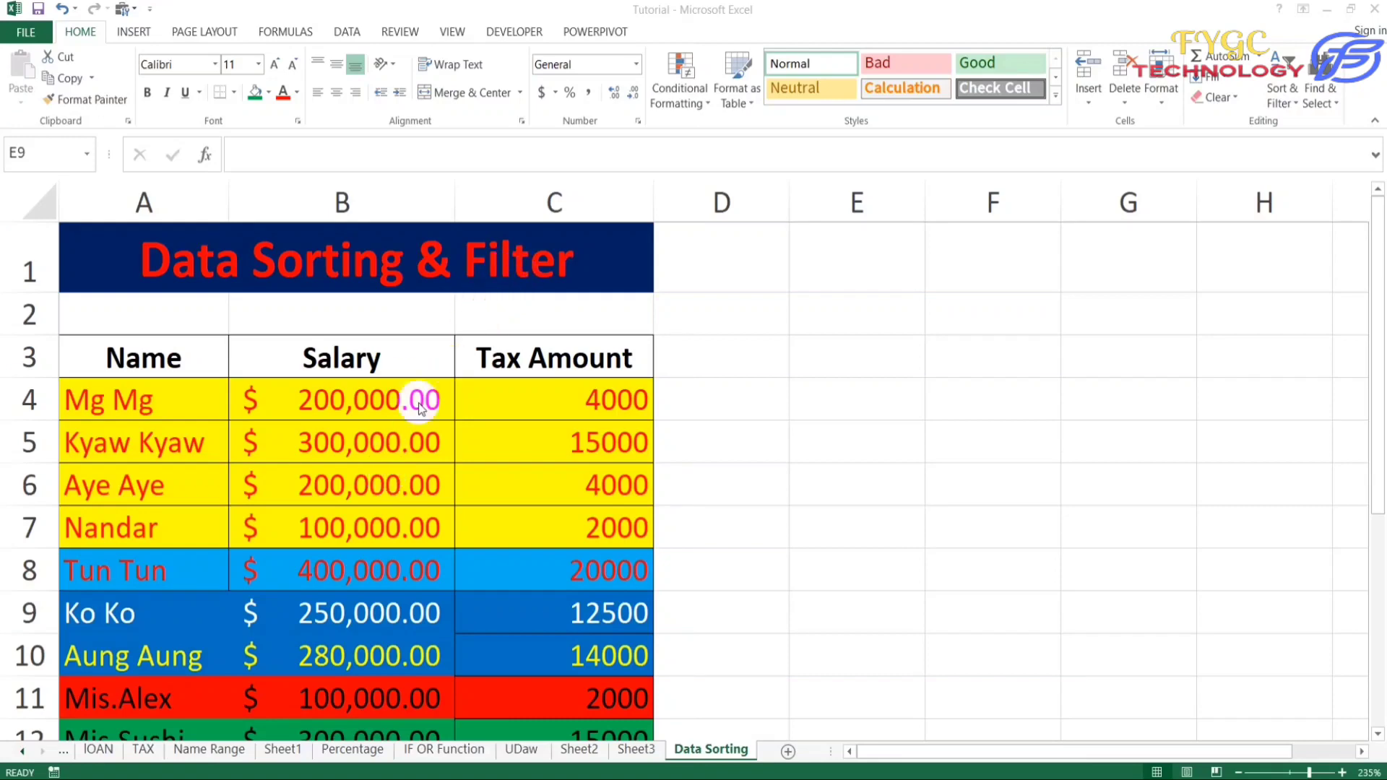
Turn on filtering for the Name, Salary and Tax Amount header cells A3:C3
{"action": "scroll", "coordinate": [381, 499], "scroll_direction": "down", "scroll_amount": 1}
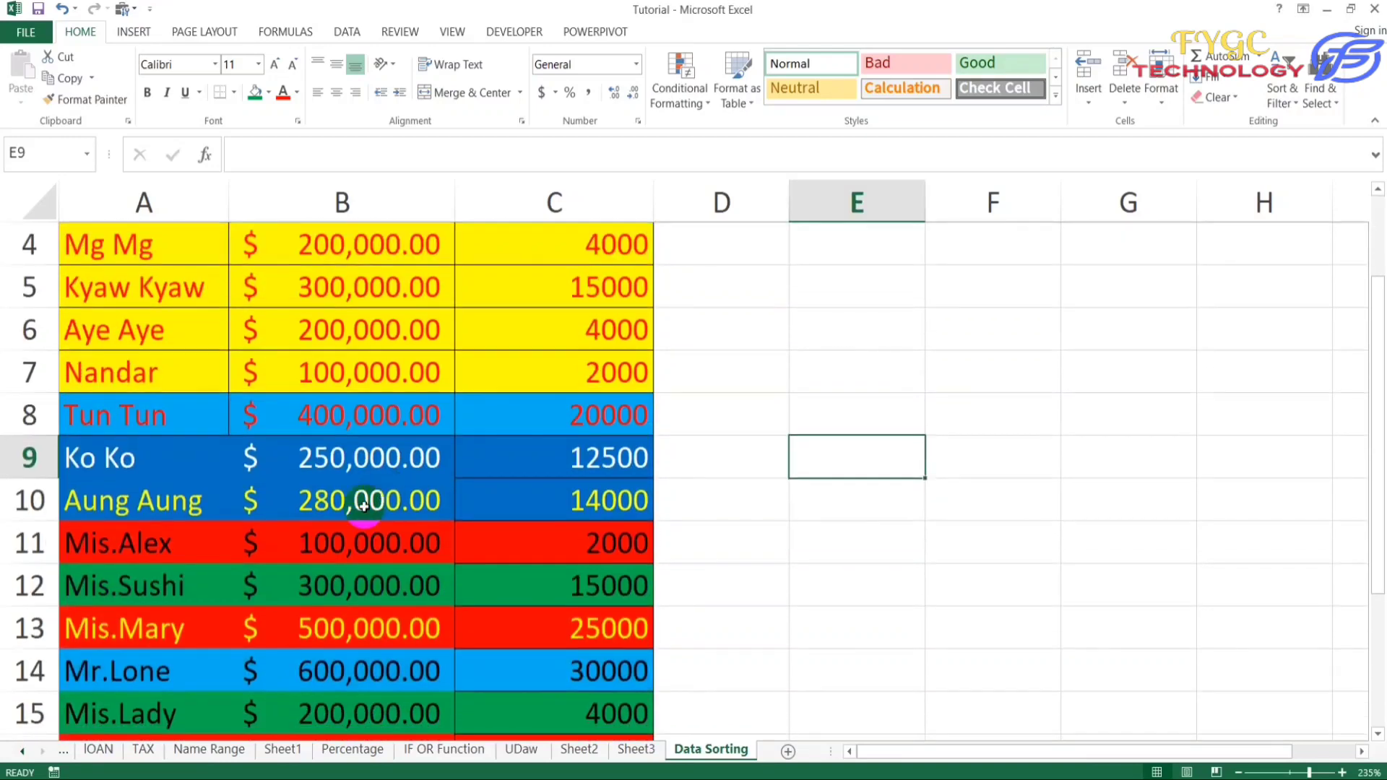
{"action": "scroll", "coordinate": [383, 504], "scroll_direction": "down", "scroll_amount": 2}
{"action": "scroll", "coordinate": [386, 510], "scroll_direction": "up", "scroll_amount": 2}
{"action": "scroll", "coordinate": [384, 483], "scroll_direction": "up", "scroll_amount": 1}
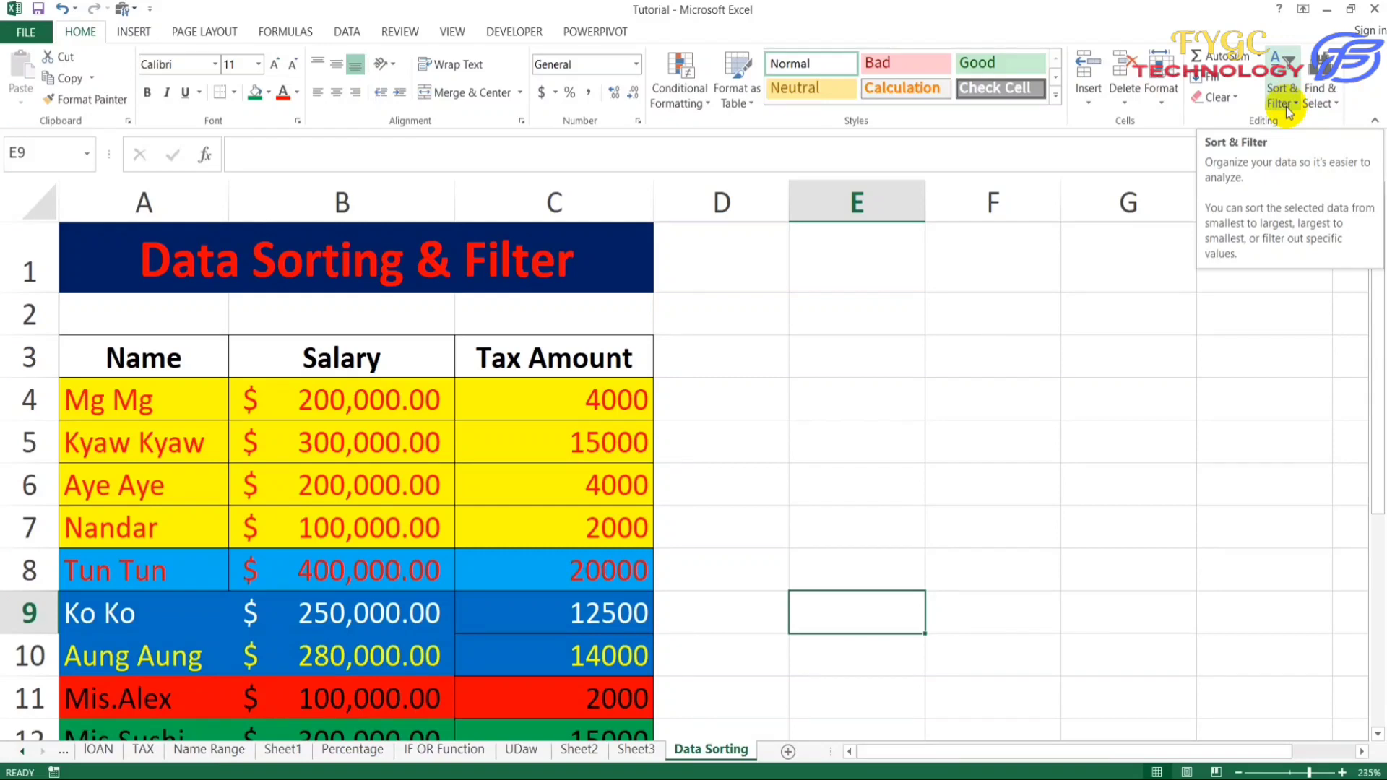
{"action": "left_click", "coordinate": [343, 33]}
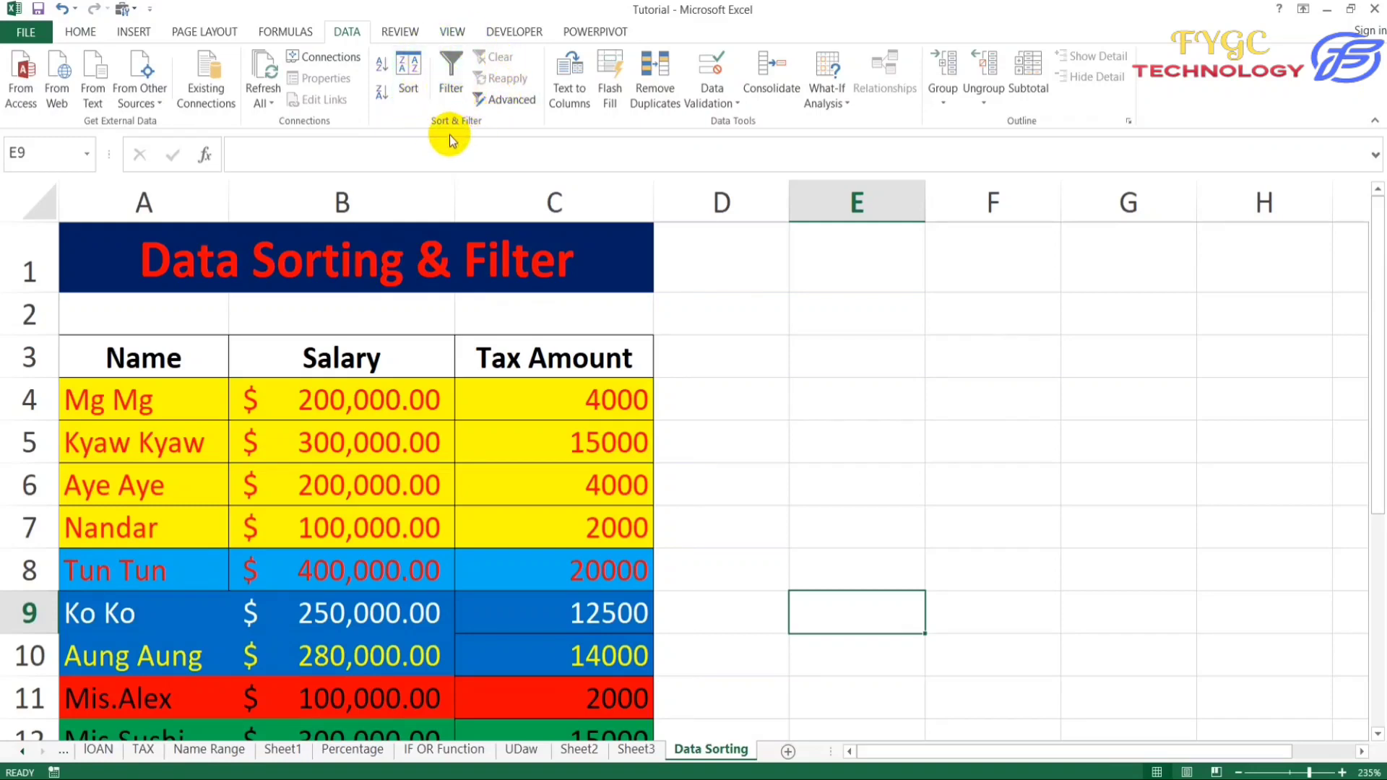
{"action": "left_click", "coordinate": [115, 367]}
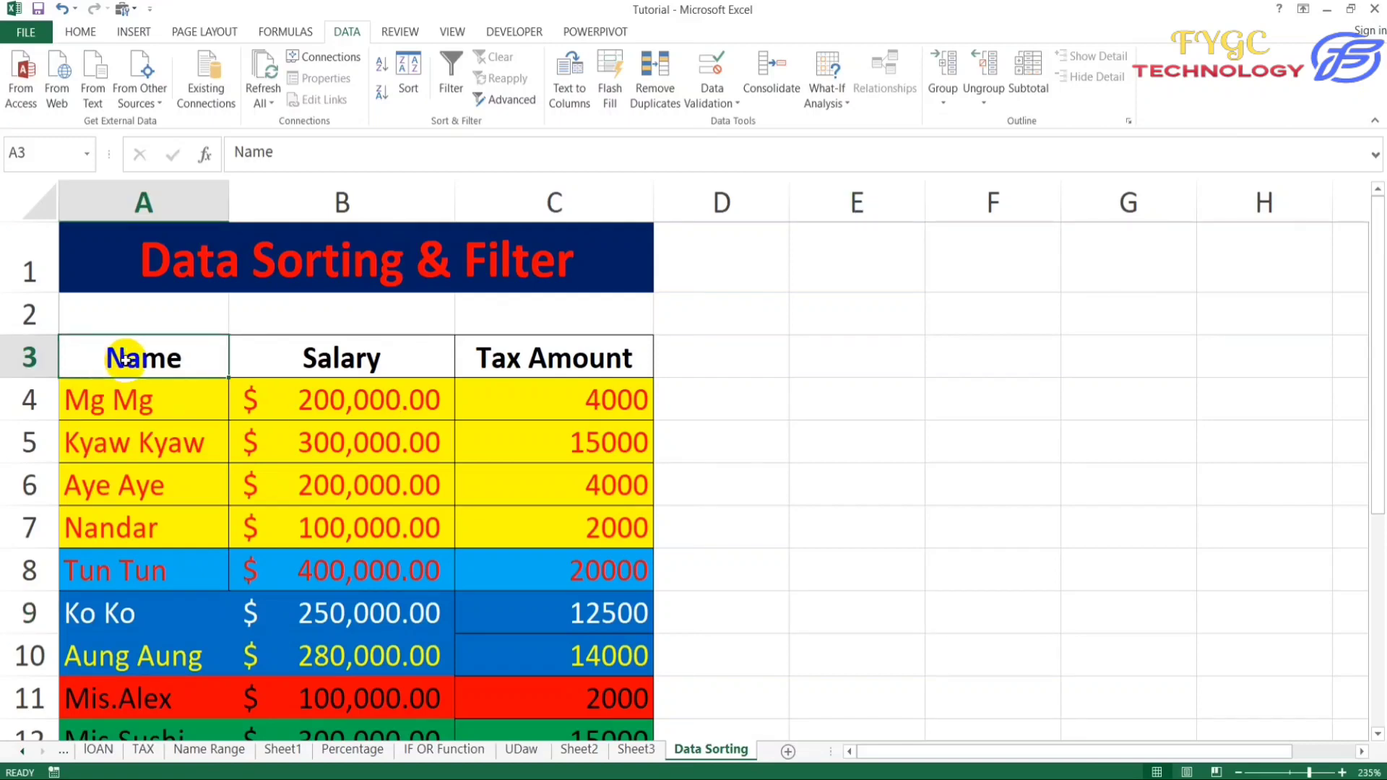
{"action": "left_click_drag", "start_coordinate": [196, 361], "coordinate": [547, 366]}
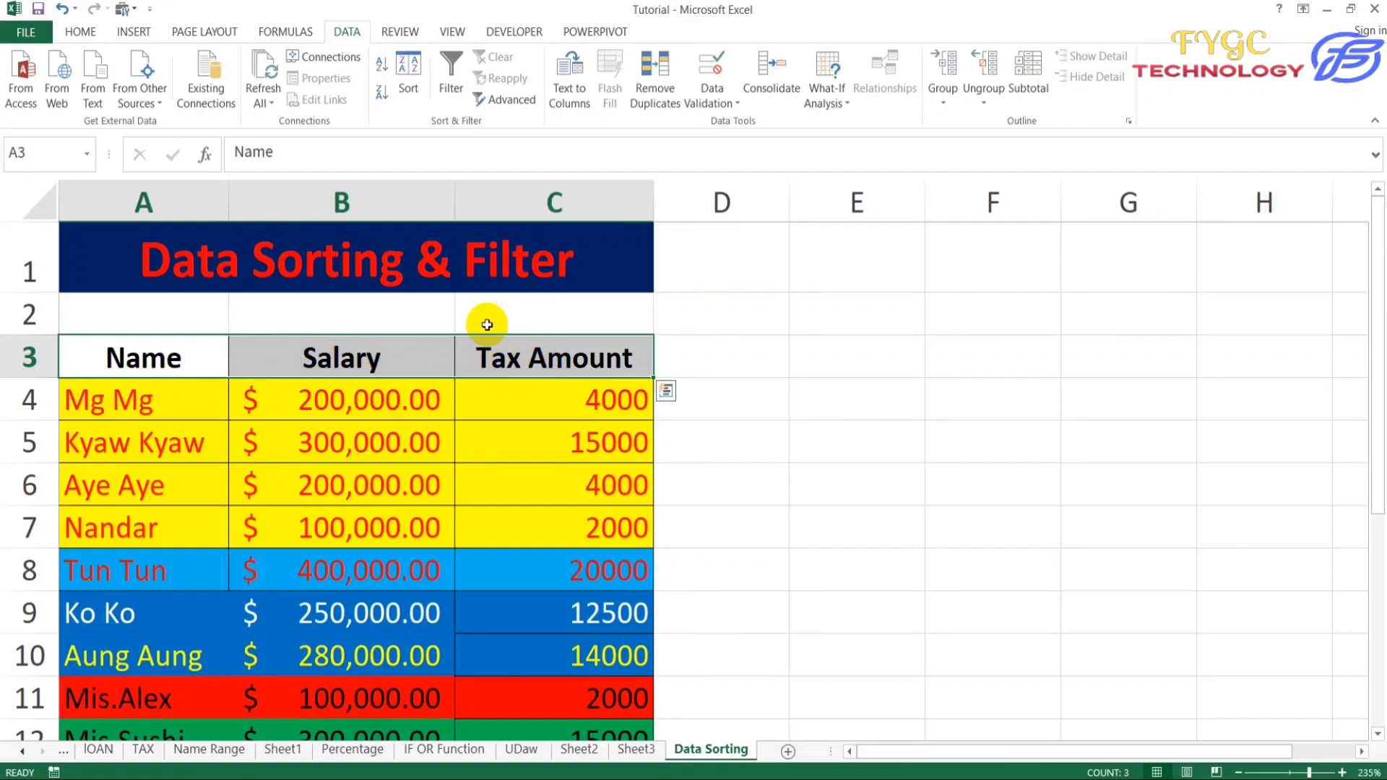
{"action": "left_click", "coordinate": [448, 82]}
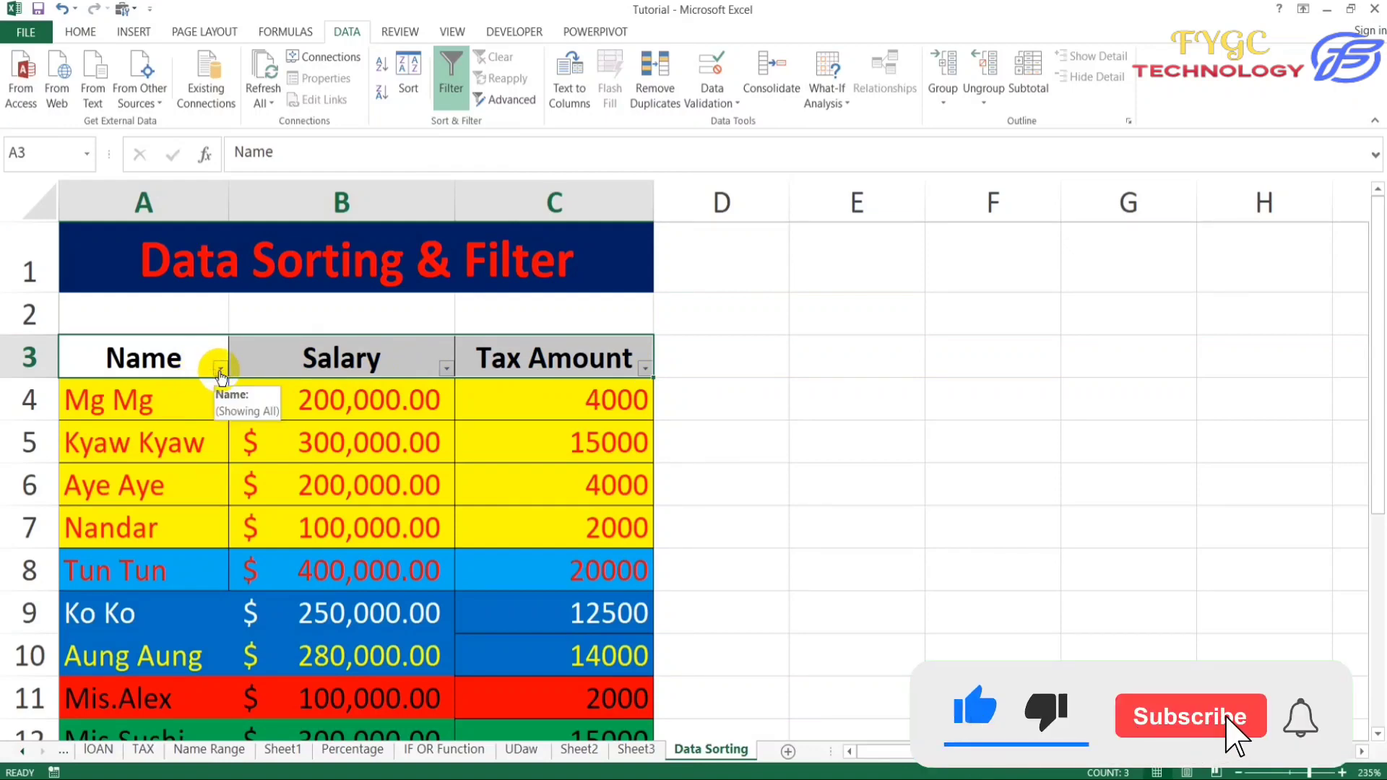
Examine the sort and filter options offered for the Name, Salary and Tax Amount columns, including filtering by color
{"action": "left_click", "coordinate": [221, 370]}
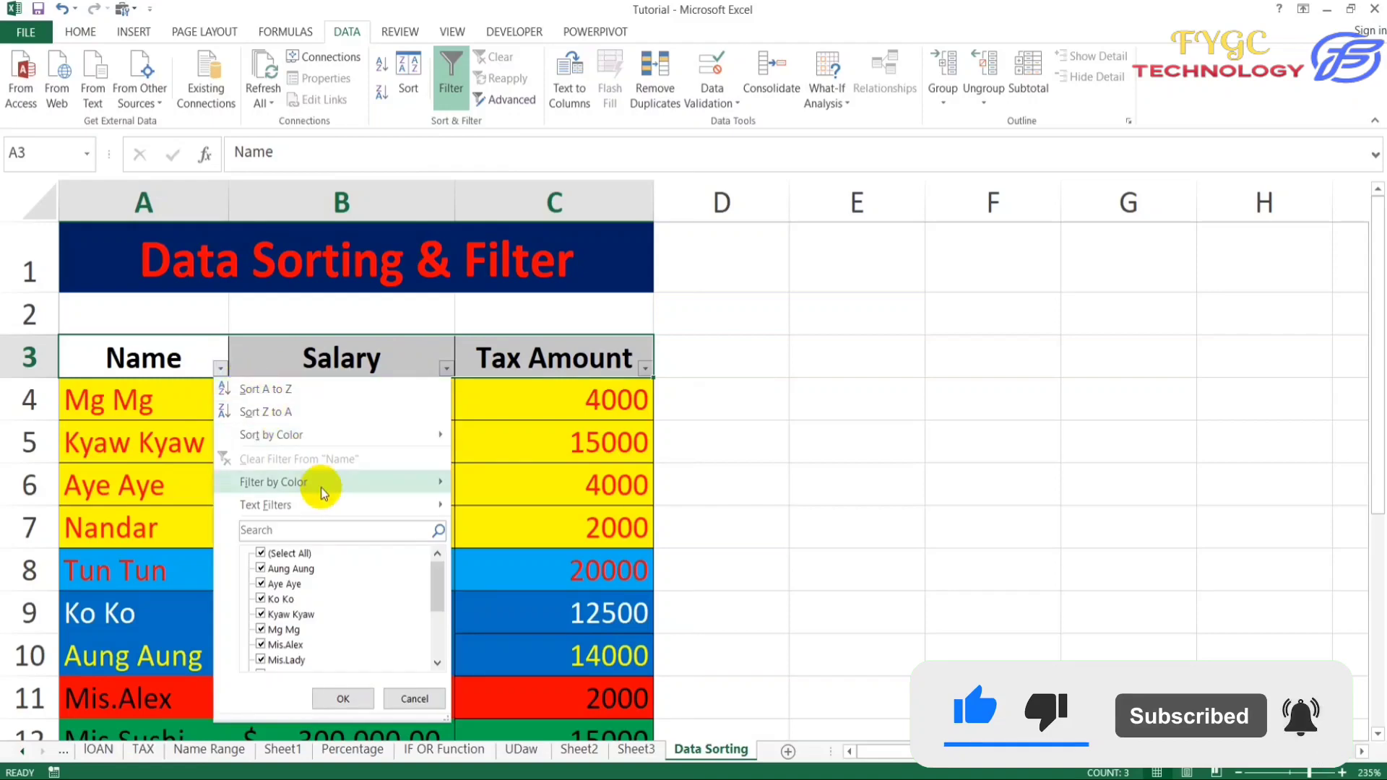
{"action": "mouse_move", "coordinate": [301, 480]}
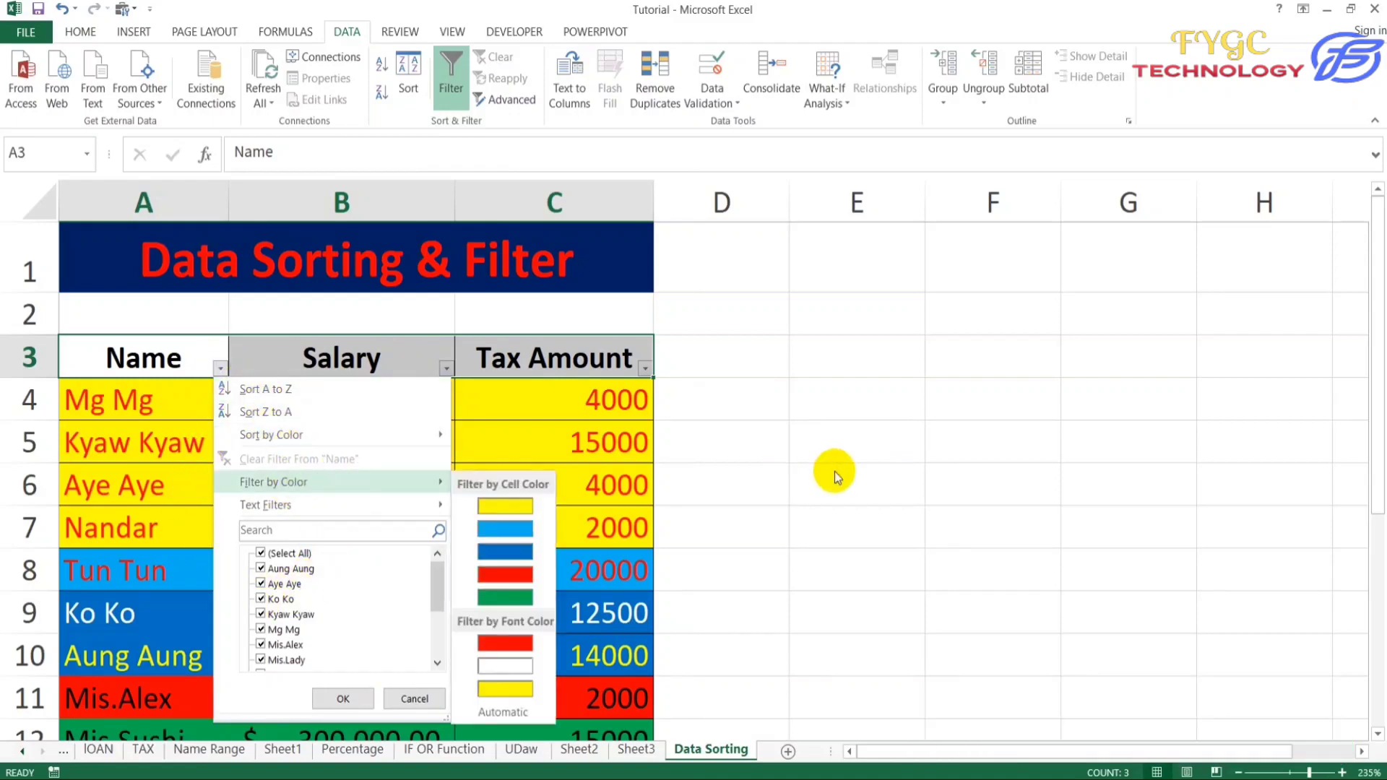
{"action": "left_click", "coordinate": [834, 477]}
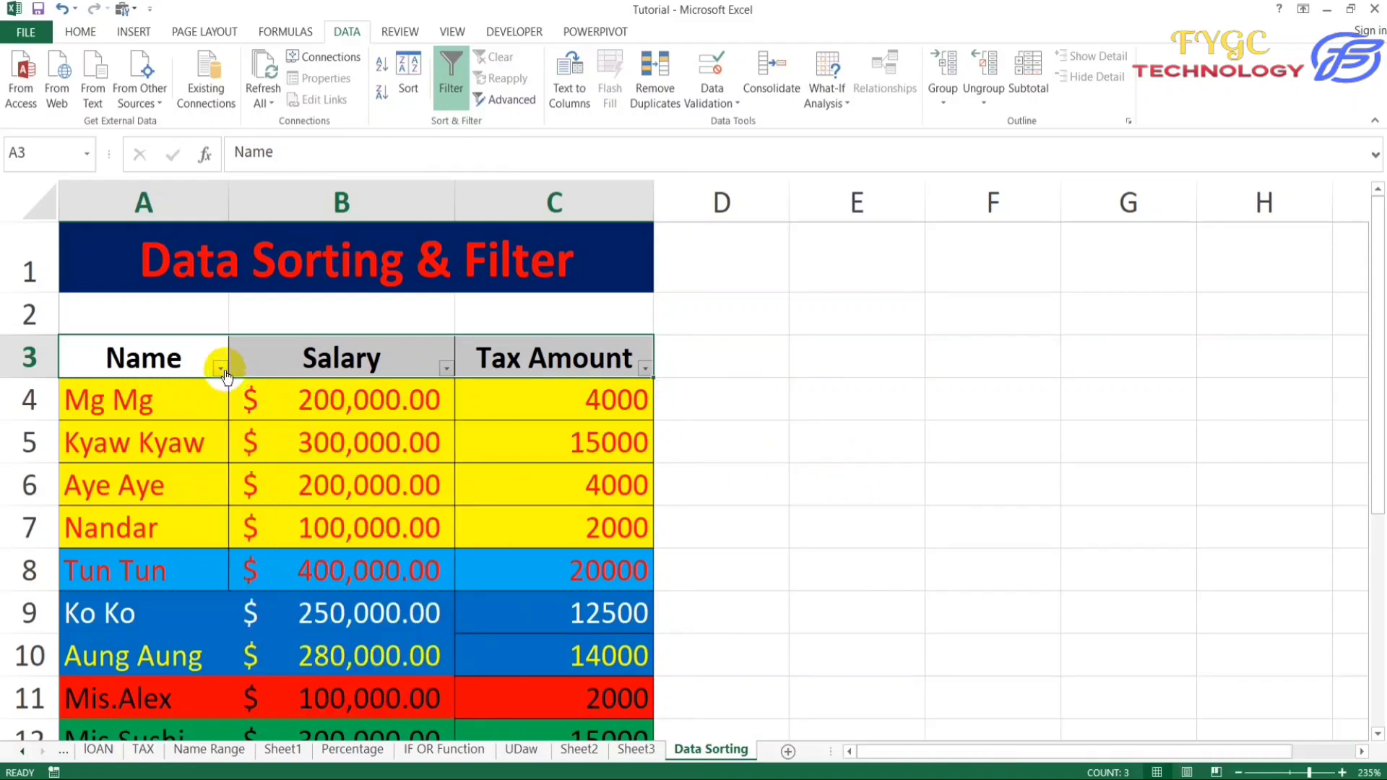
{"action": "left_click", "coordinate": [446, 369]}
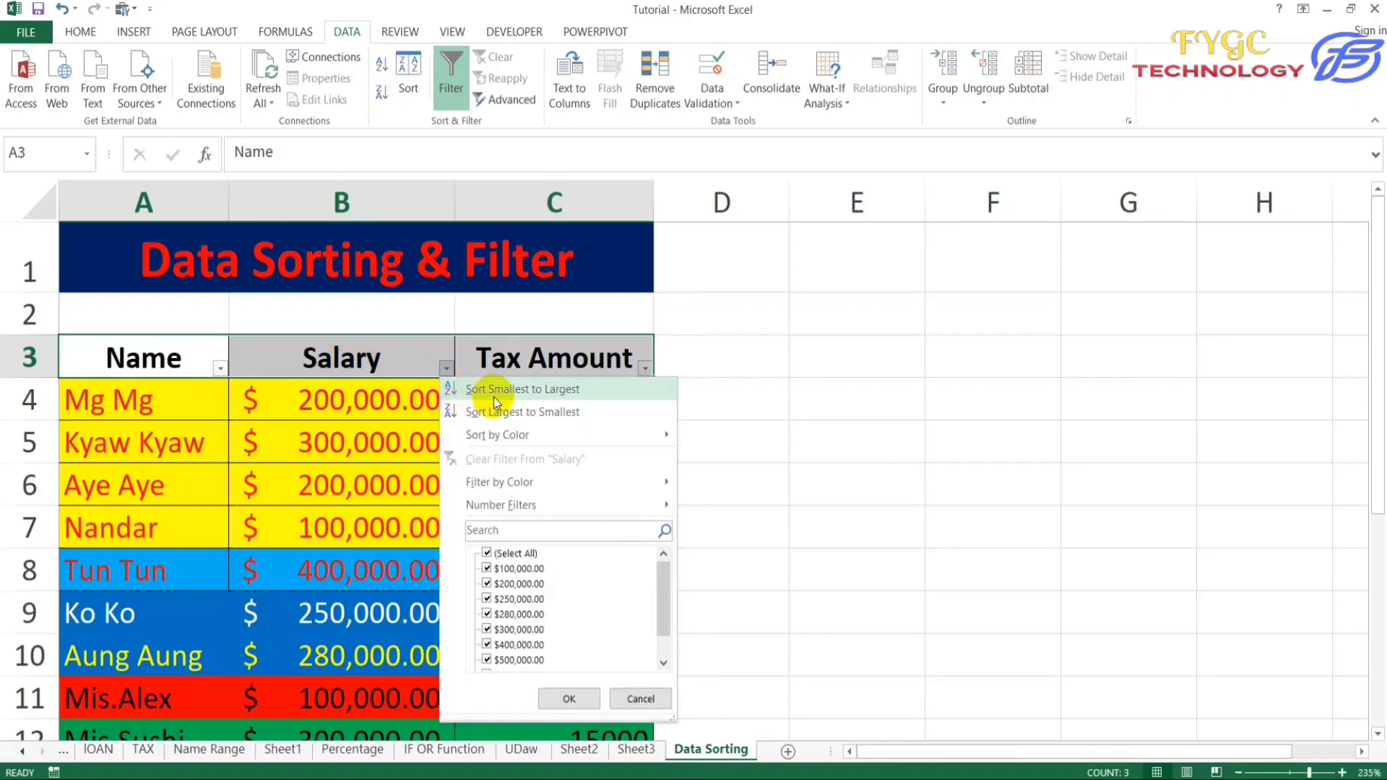
{"action": "left_click", "coordinate": [784, 356]}
{"action": "left_click", "coordinate": [646, 368]}
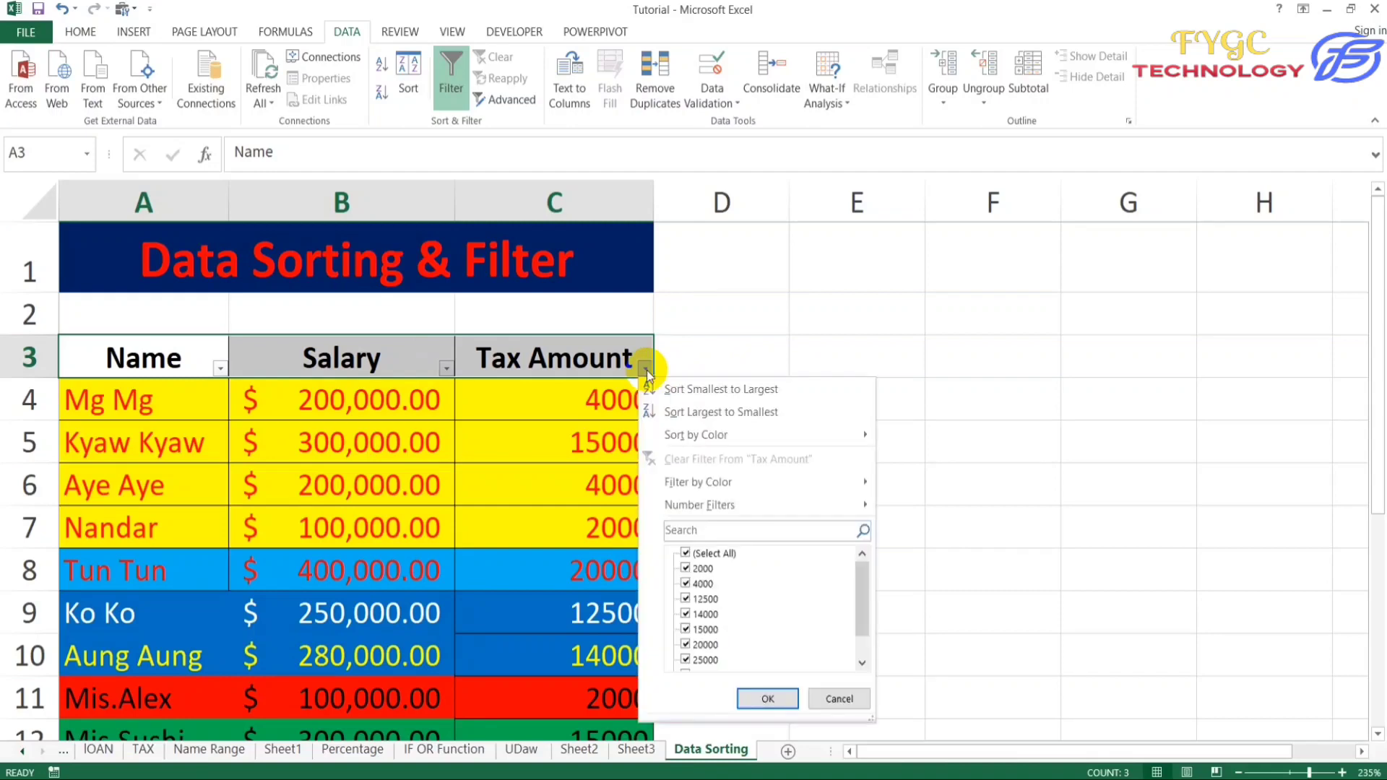
{"action": "left_click", "coordinate": [210, 367]}
{"action": "left_click", "coordinate": [218, 369]}
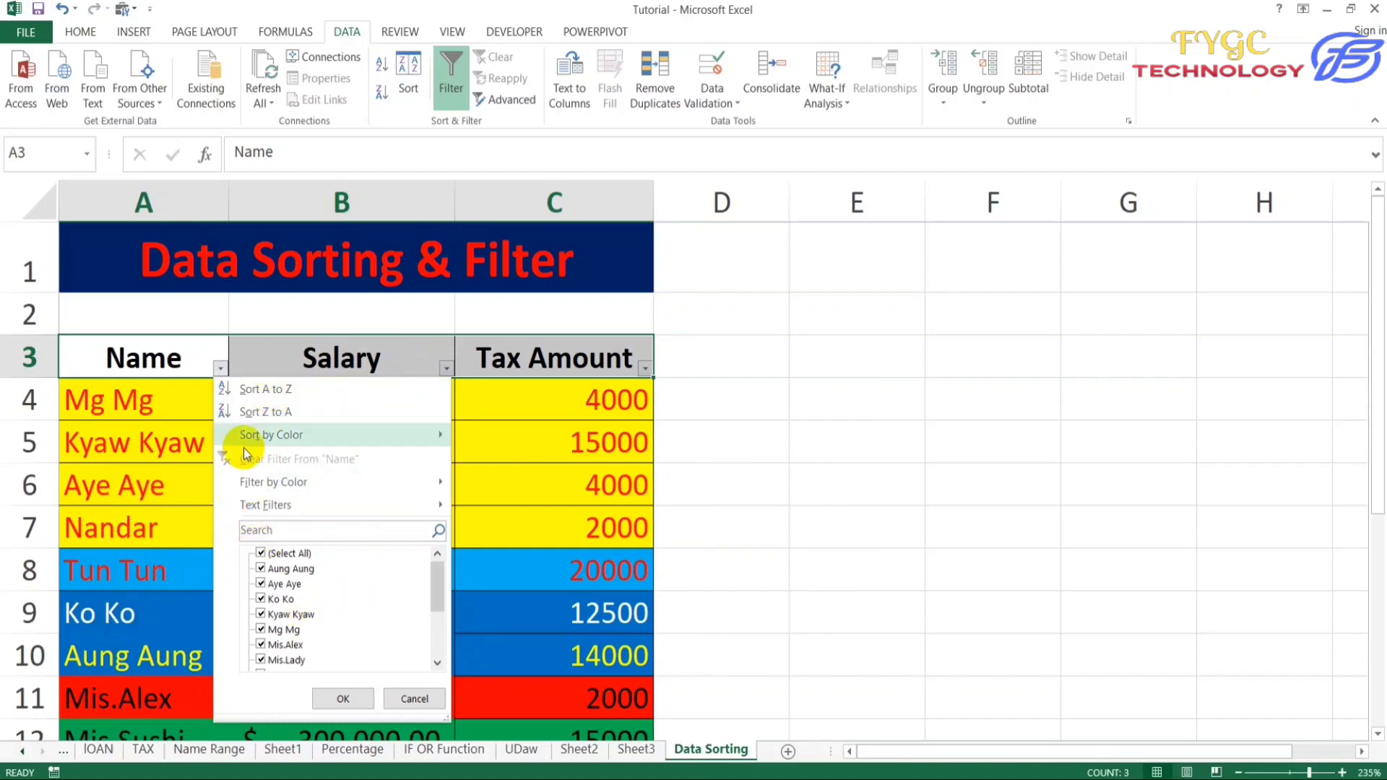
{"action": "mouse_move", "coordinate": [299, 498]}
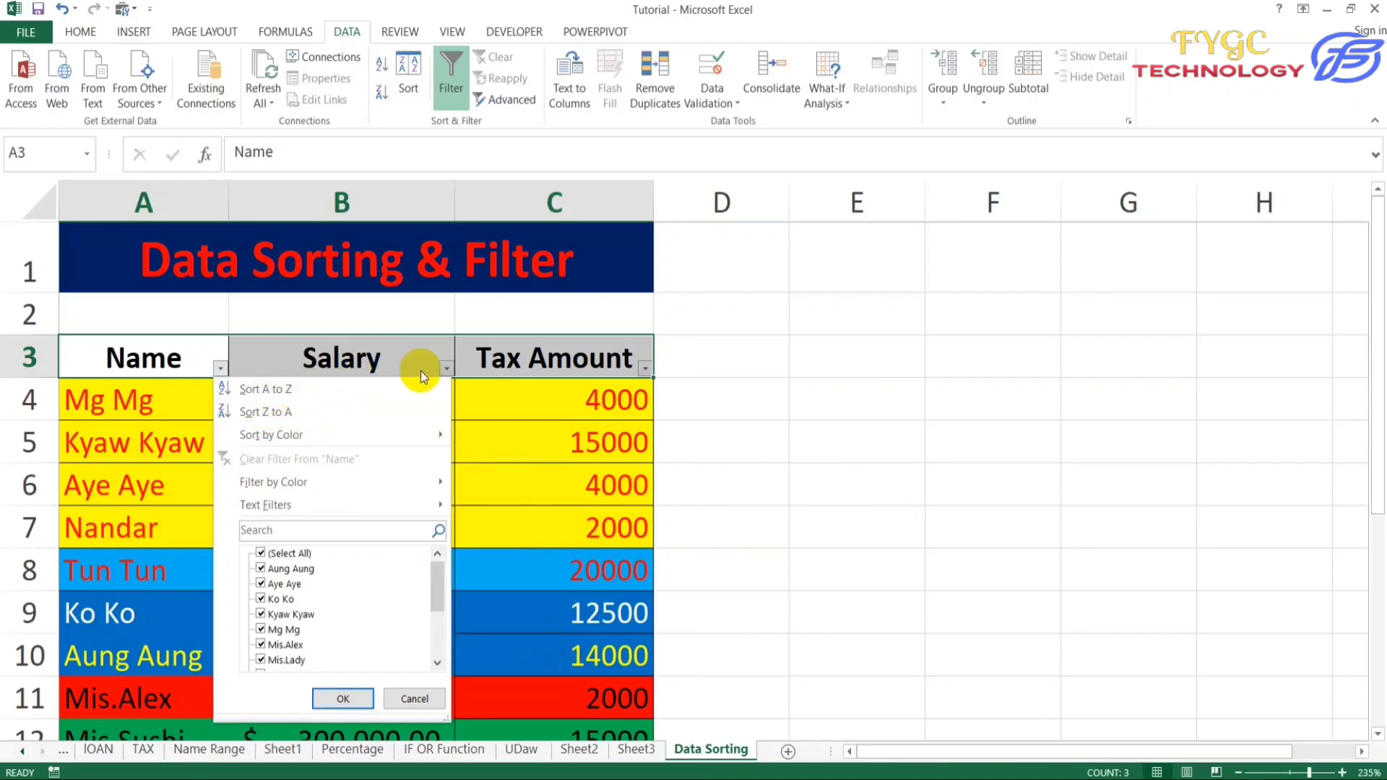
{"action": "left_click", "coordinate": [445, 367]}
{"action": "left_click", "coordinate": [445, 367]}
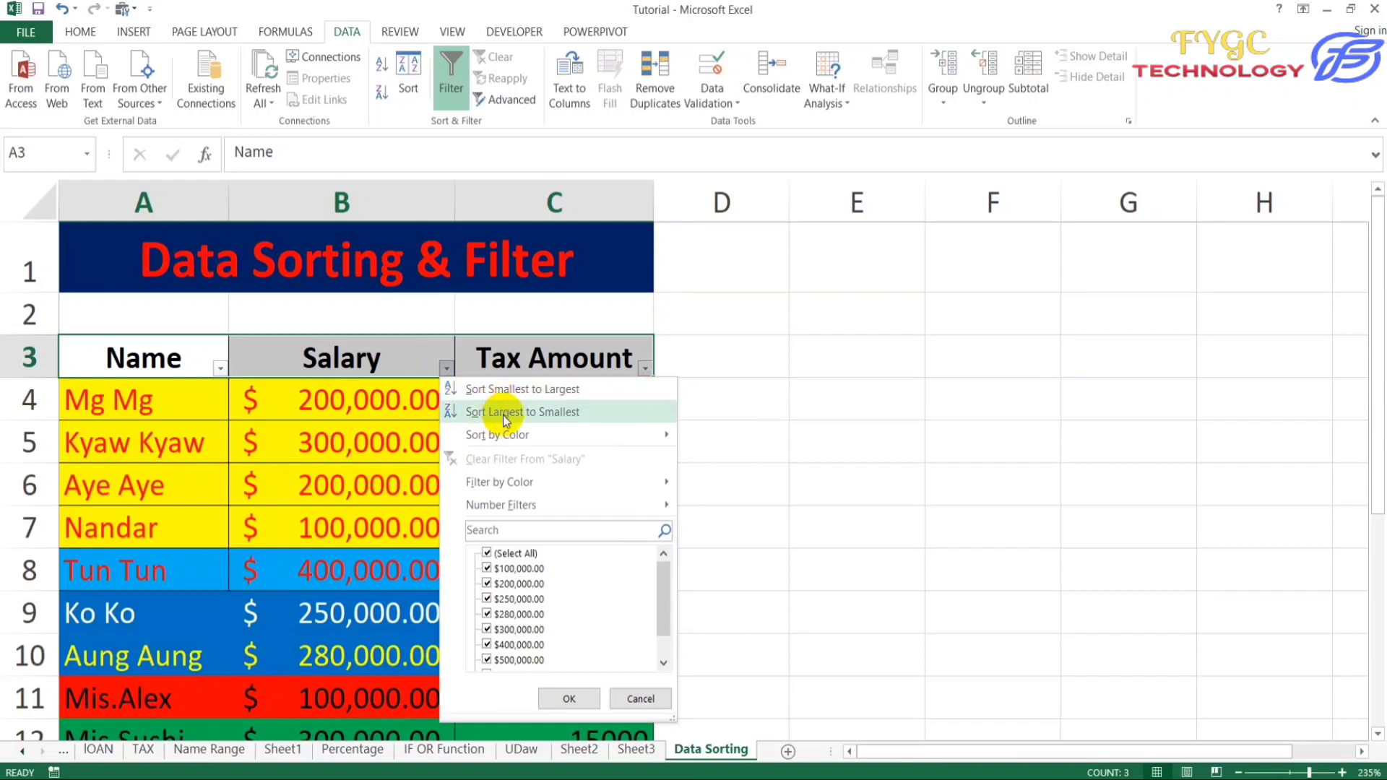
{"action": "left_click", "coordinate": [189, 359]}
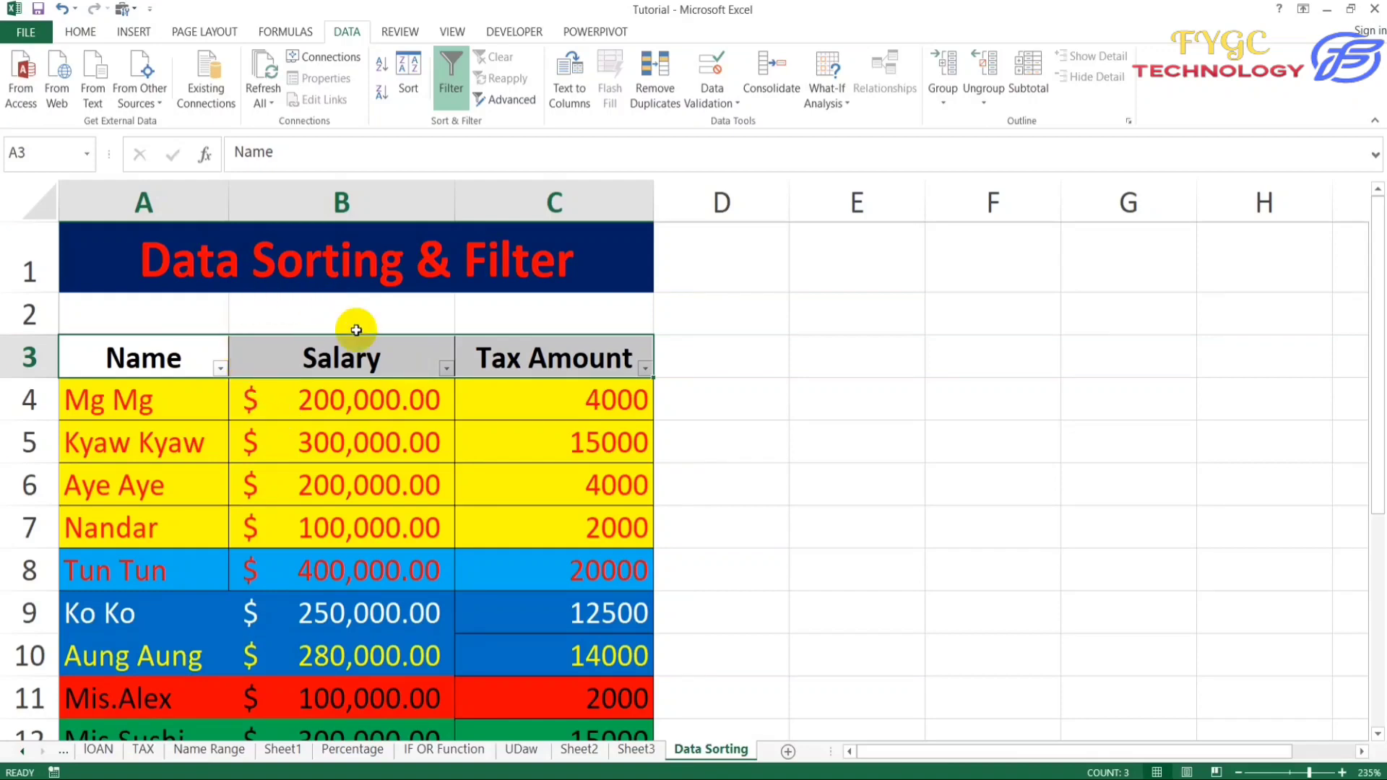
Sort the table by the Name column from A to Z and review the reordered rows
{"action": "left_click", "coordinate": [217, 369]}
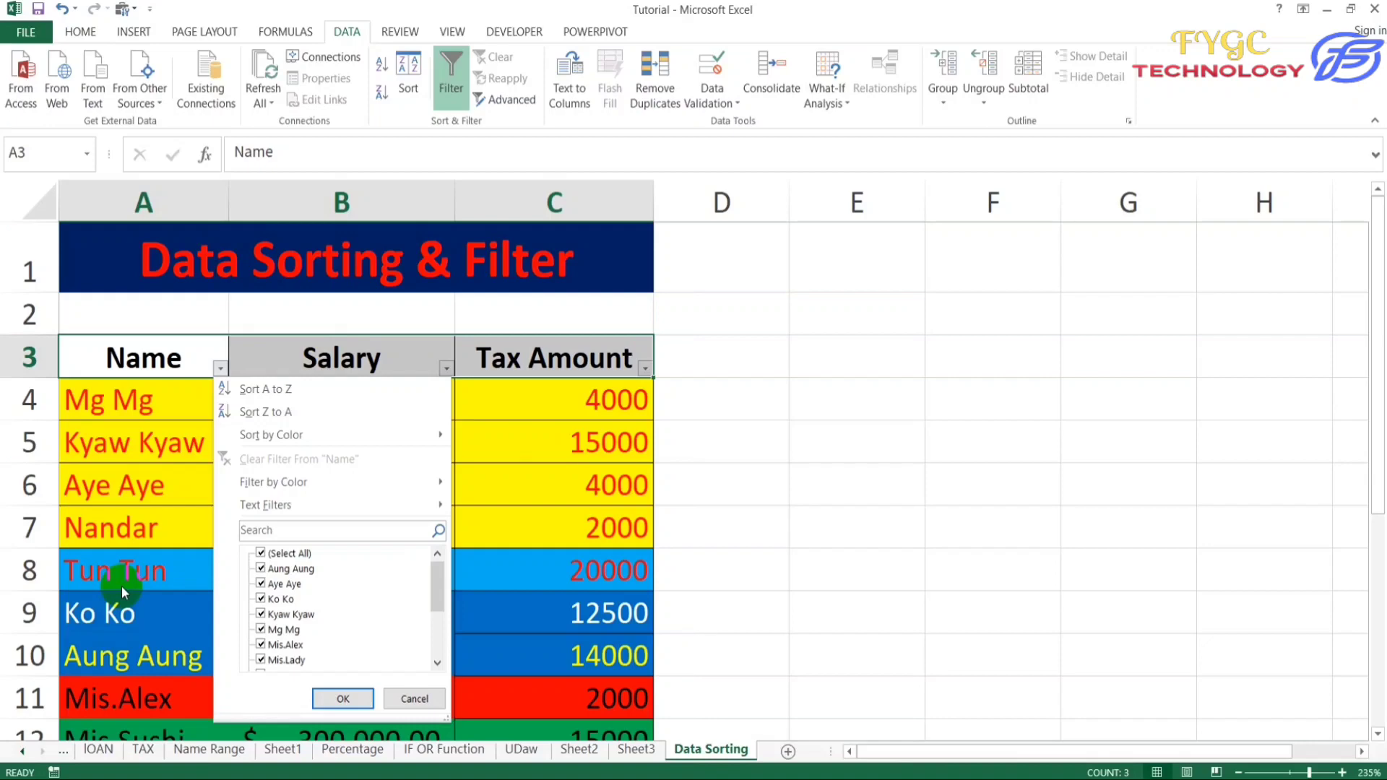
{"action": "left_click", "coordinate": [285, 397]}
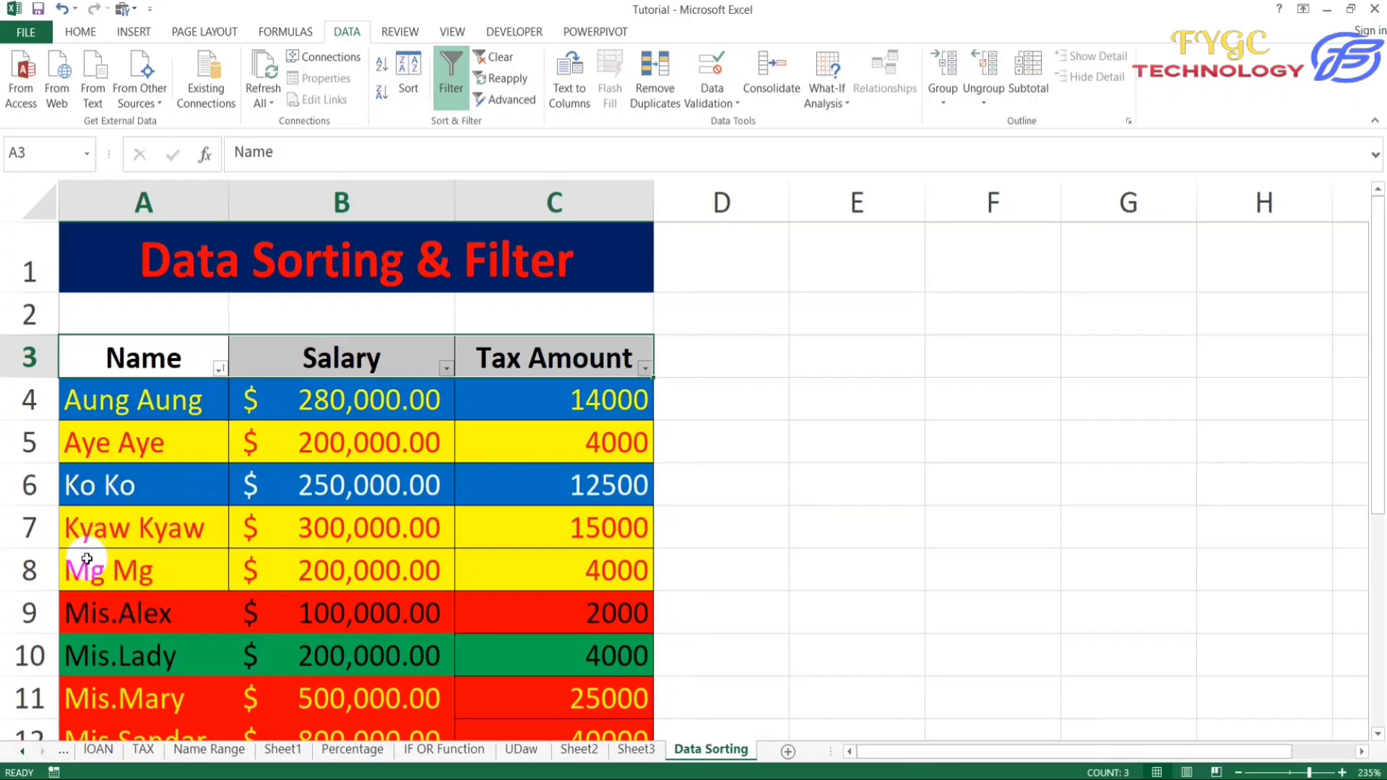
{"action": "scroll", "coordinate": [85, 558], "scroll_direction": "down", "scroll_amount": 1}
{"action": "scroll", "coordinate": [92, 588], "scroll_direction": "down", "scroll_amount": 1}
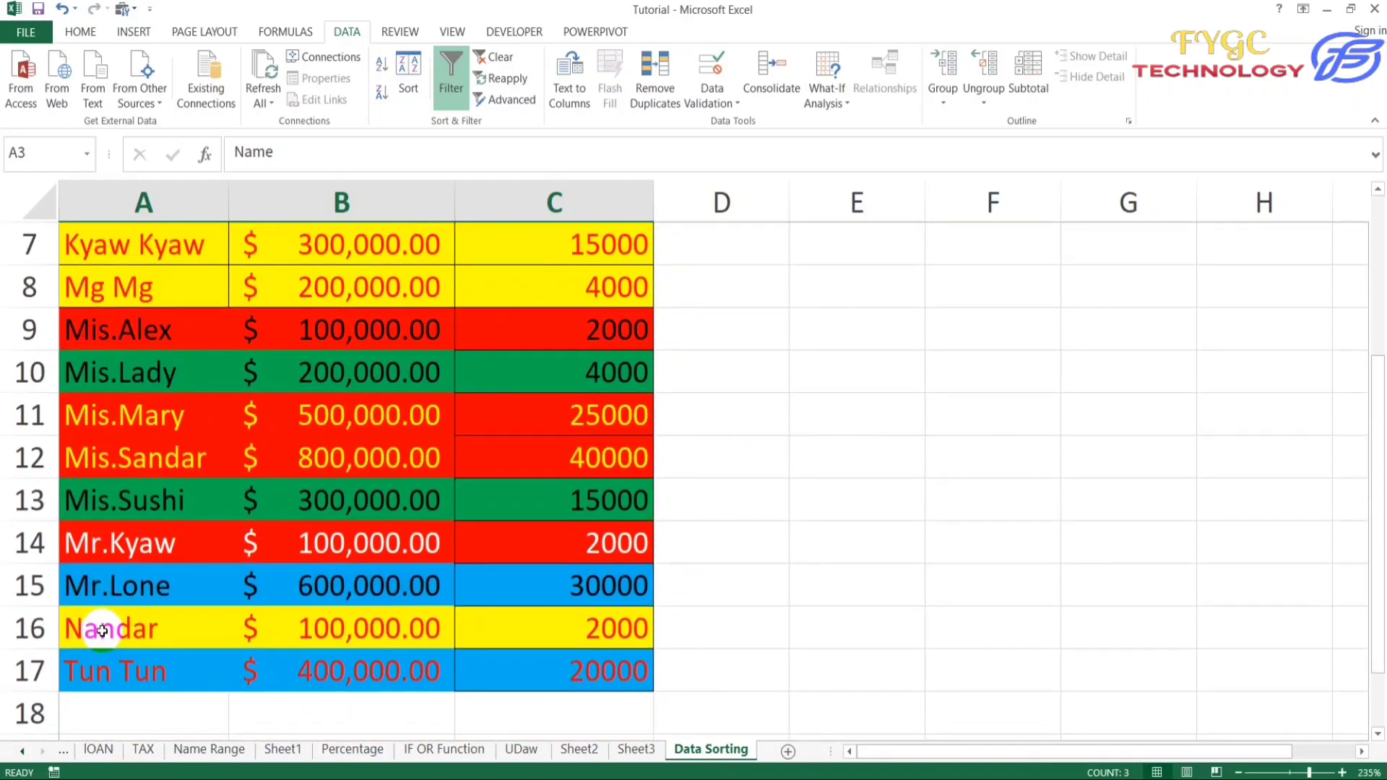
{"action": "scroll", "coordinate": [108, 549], "scroll_direction": "up", "scroll_amount": 1}
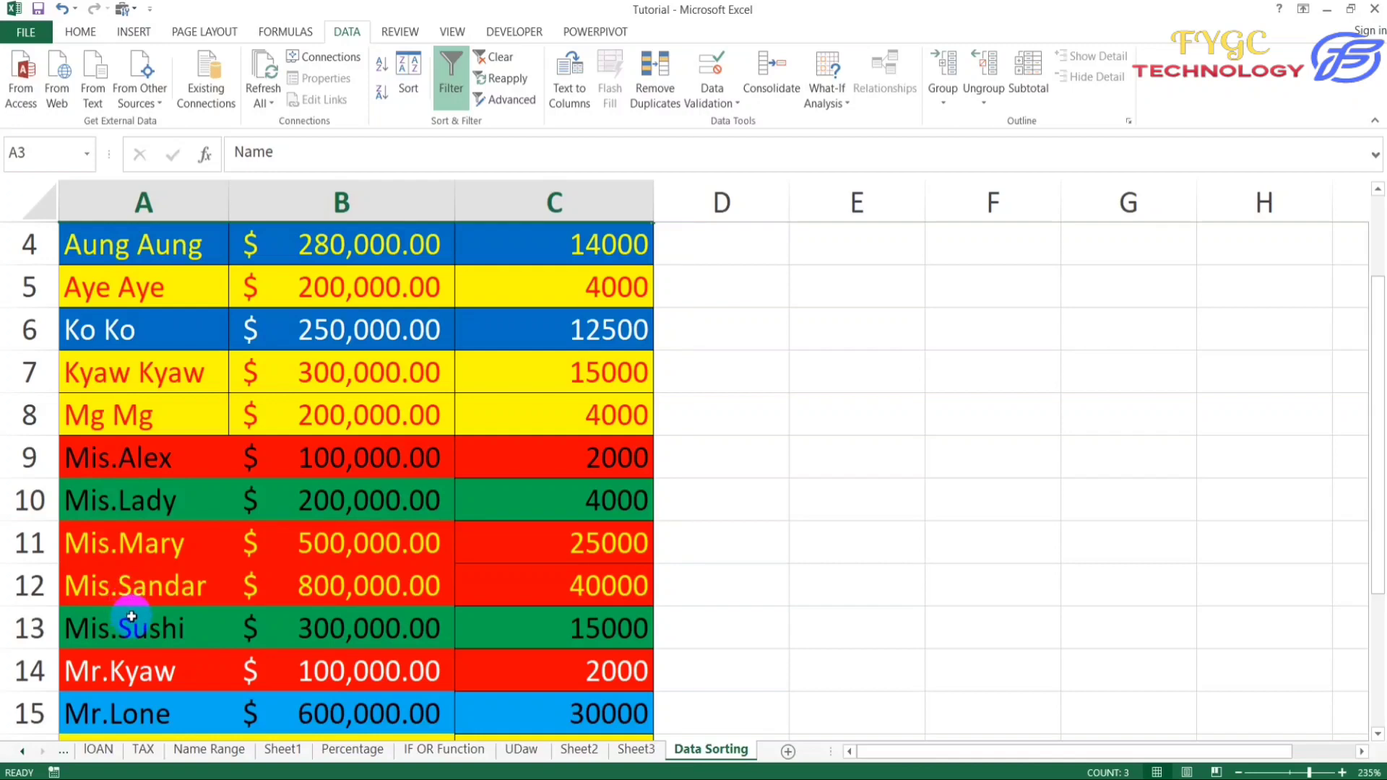
{"action": "scroll", "coordinate": [136, 596], "scroll_direction": "down", "scroll_amount": 1}
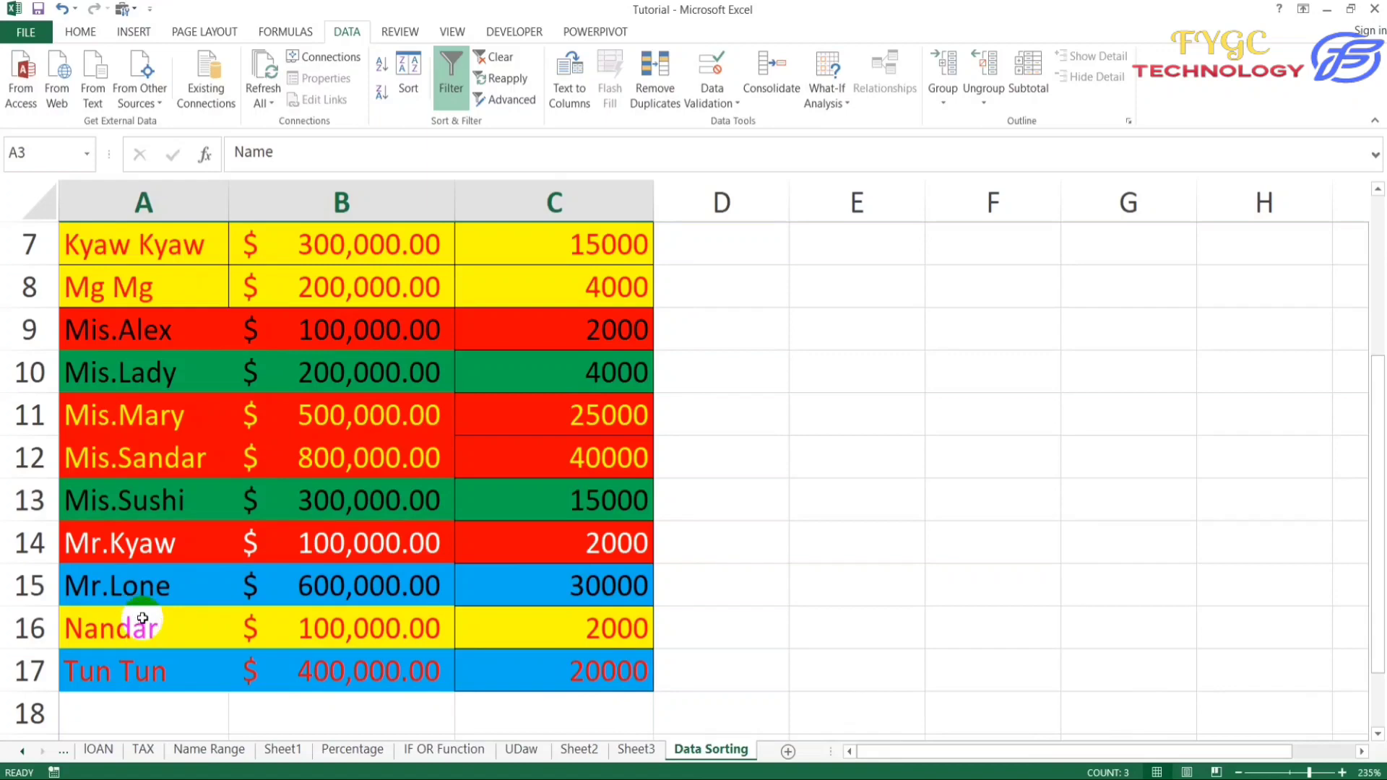
{"action": "scroll", "coordinate": [139, 618], "scroll_direction": "up", "scroll_amount": 2}
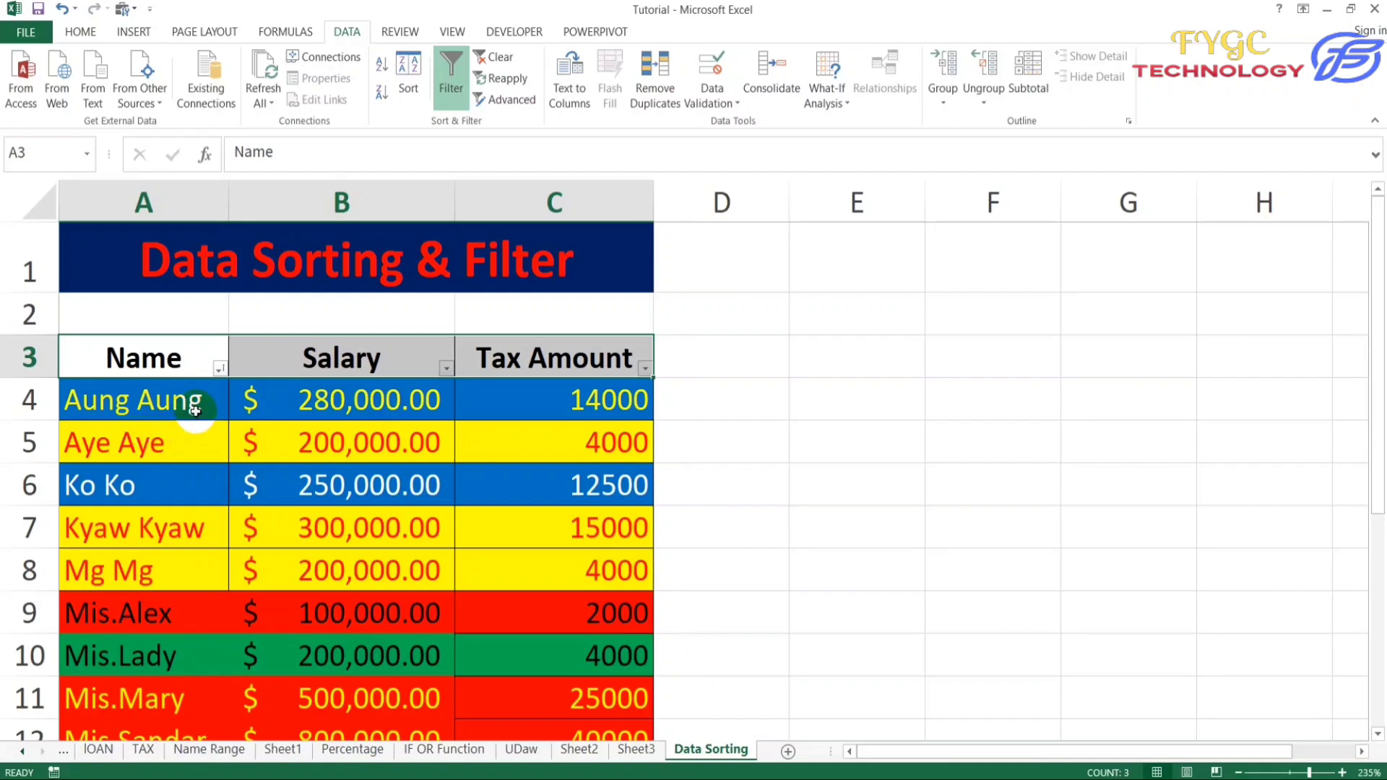
Sort the table by the Name column from Z to A and check the new row order
{"action": "left_click", "coordinate": [219, 370]}
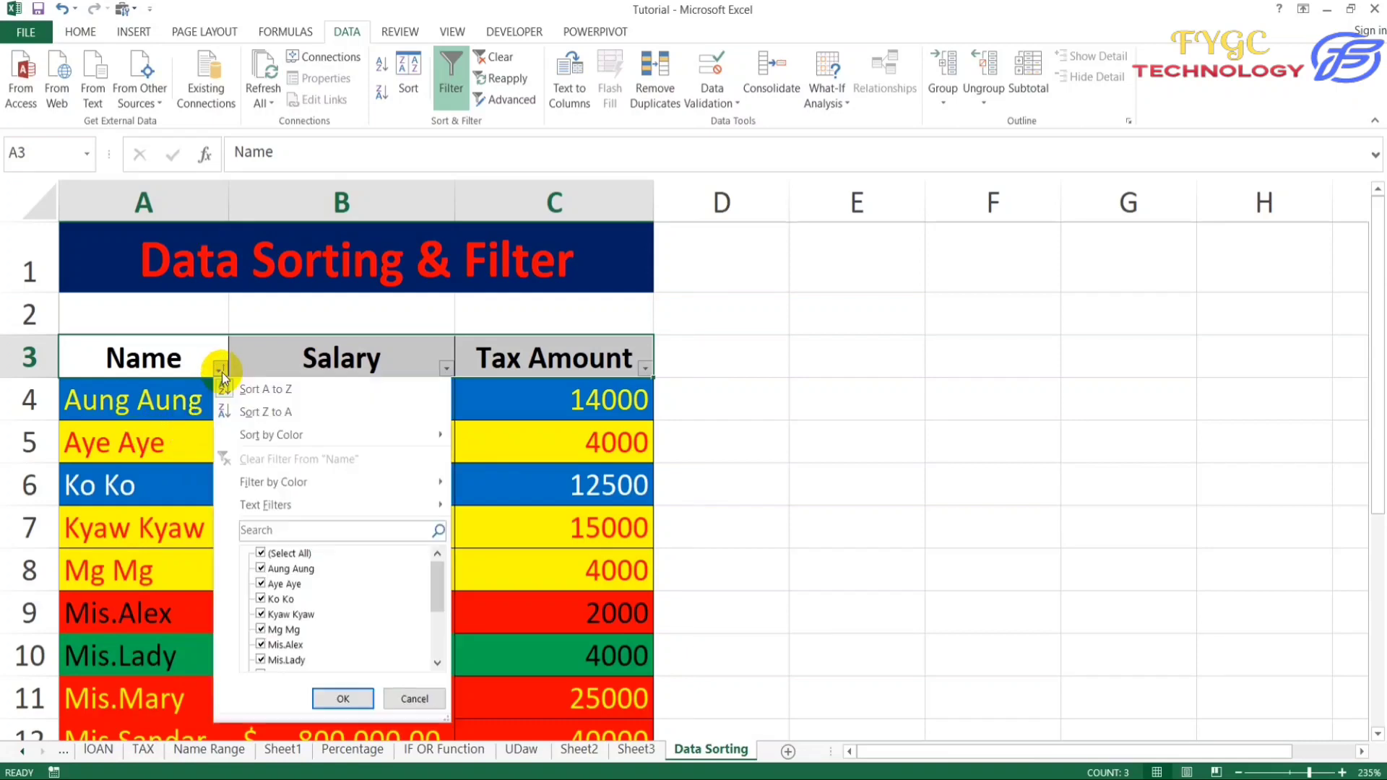
{"action": "left_click", "coordinate": [257, 411]}
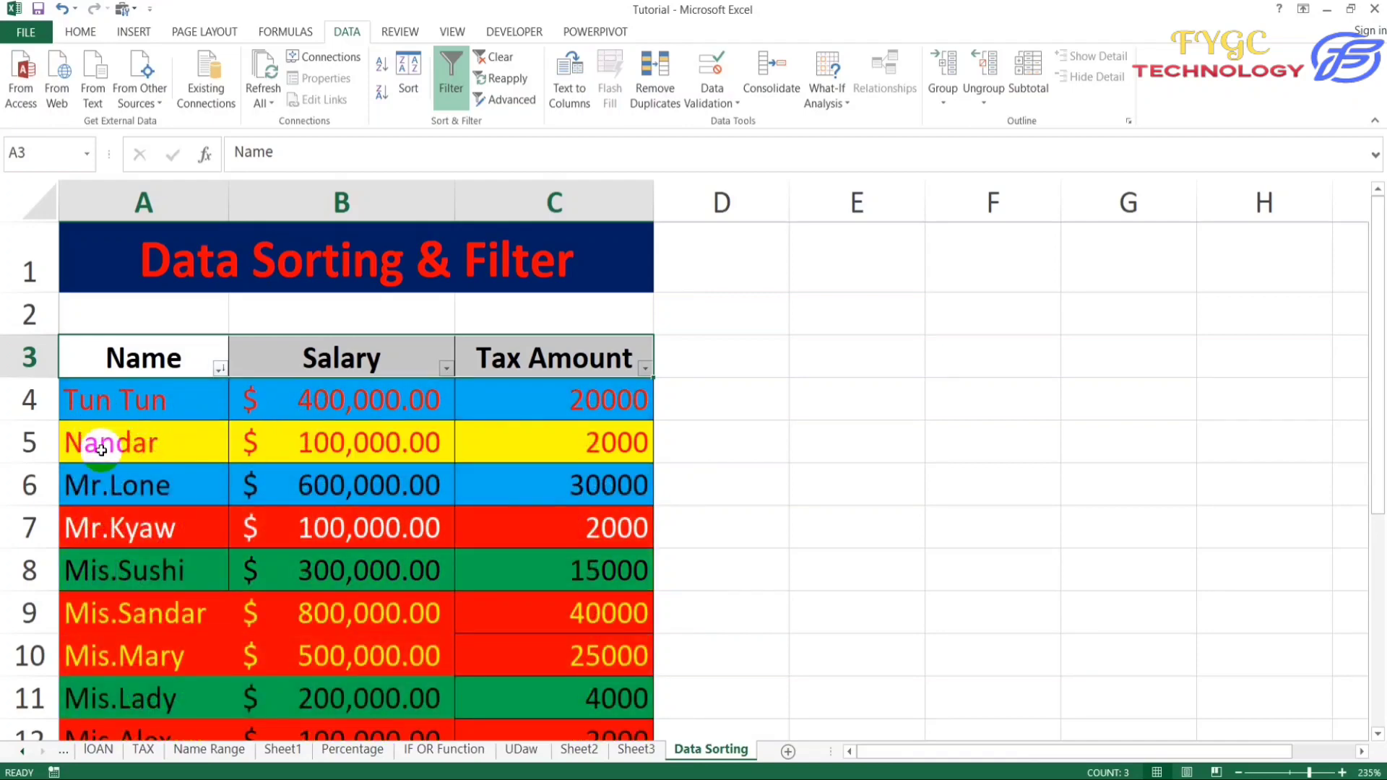
{"action": "scroll", "coordinate": [90, 451], "scroll_direction": "down", "scroll_amount": 1}
{"action": "scroll", "coordinate": [102, 440], "scroll_direction": "up", "scroll_amount": 1}
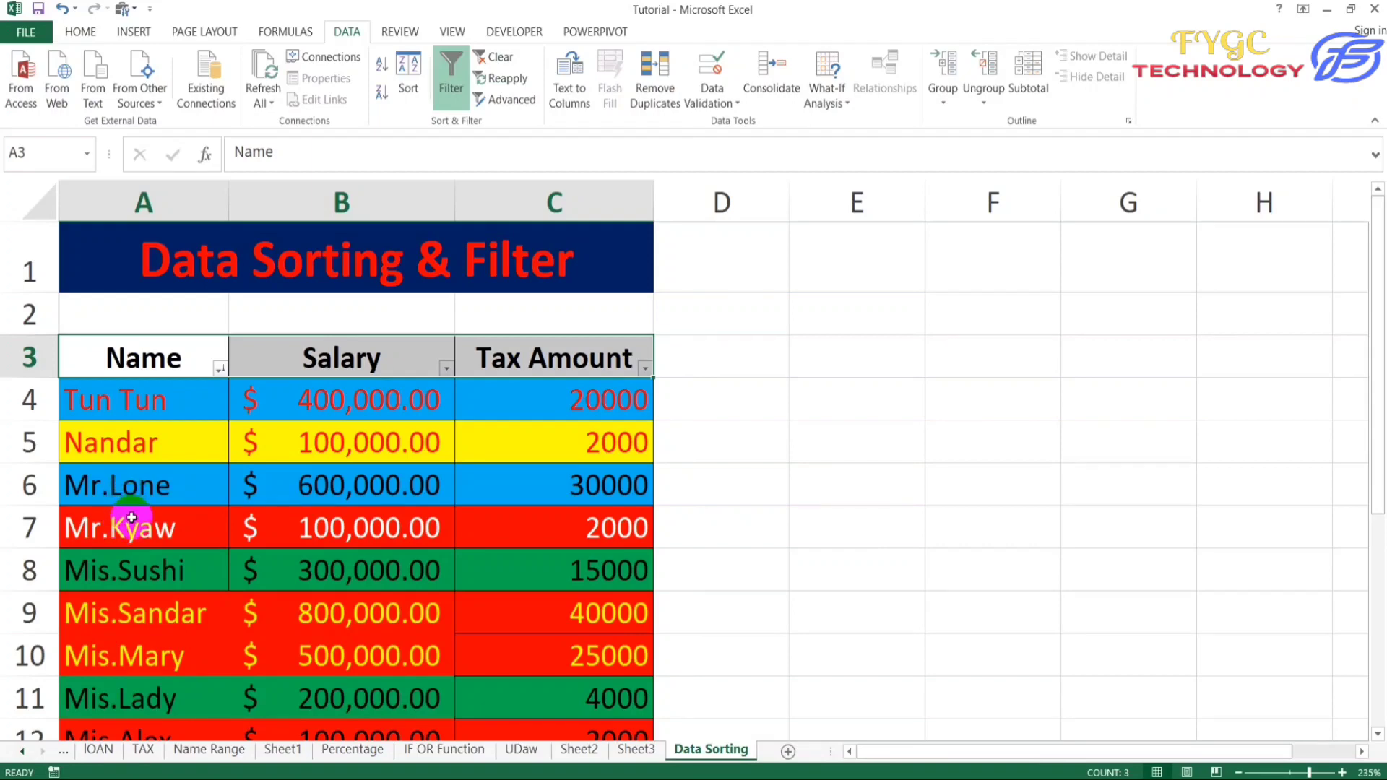
{"action": "scroll", "coordinate": [142, 582], "scroll_direction": "down", "scroll_amount": 1}
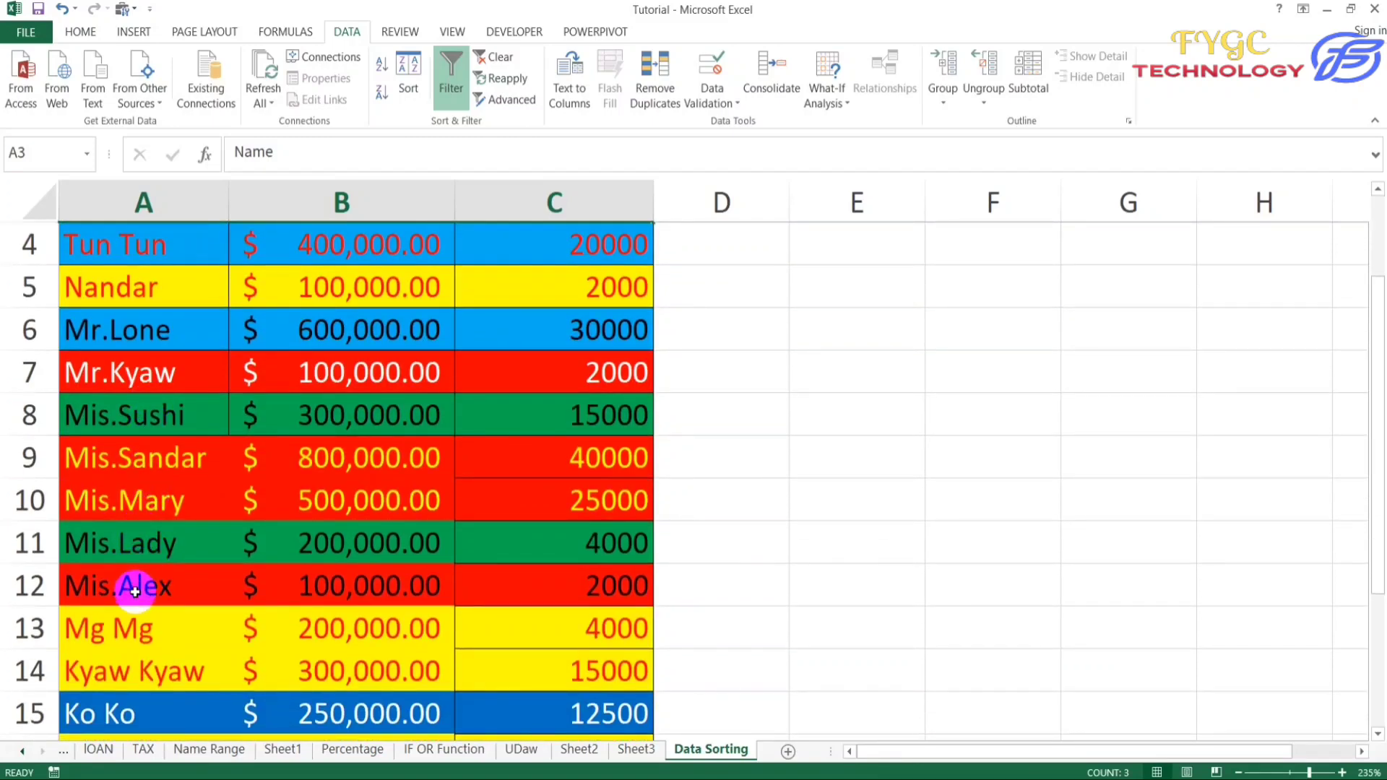
{"action": "scroll", "coordinate": [135, 591], "scroll_direction": "up", "scroll_amount": 1}
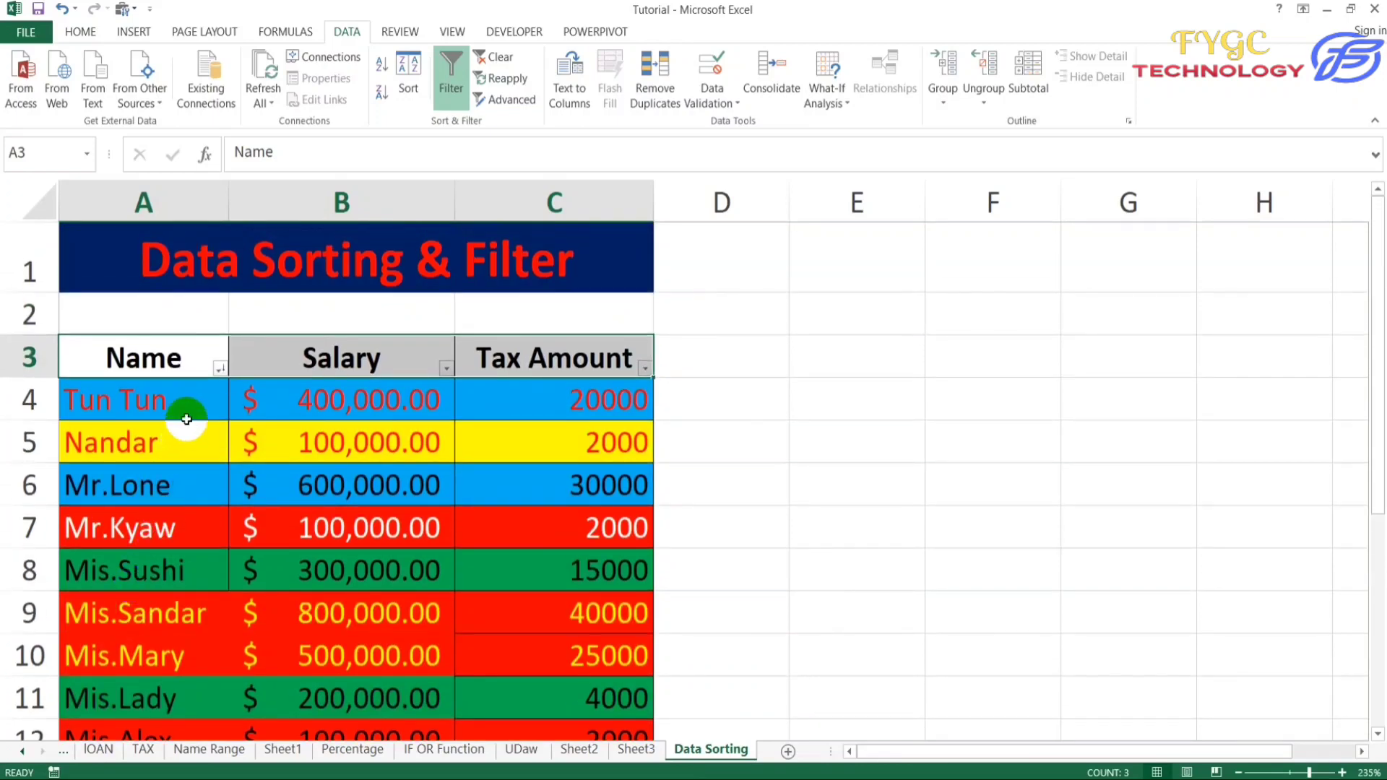
Sort the Name column by cell color with the light blue rows first, and review the whole list
{"action": "left_click", "coordinate": [218, 371]}
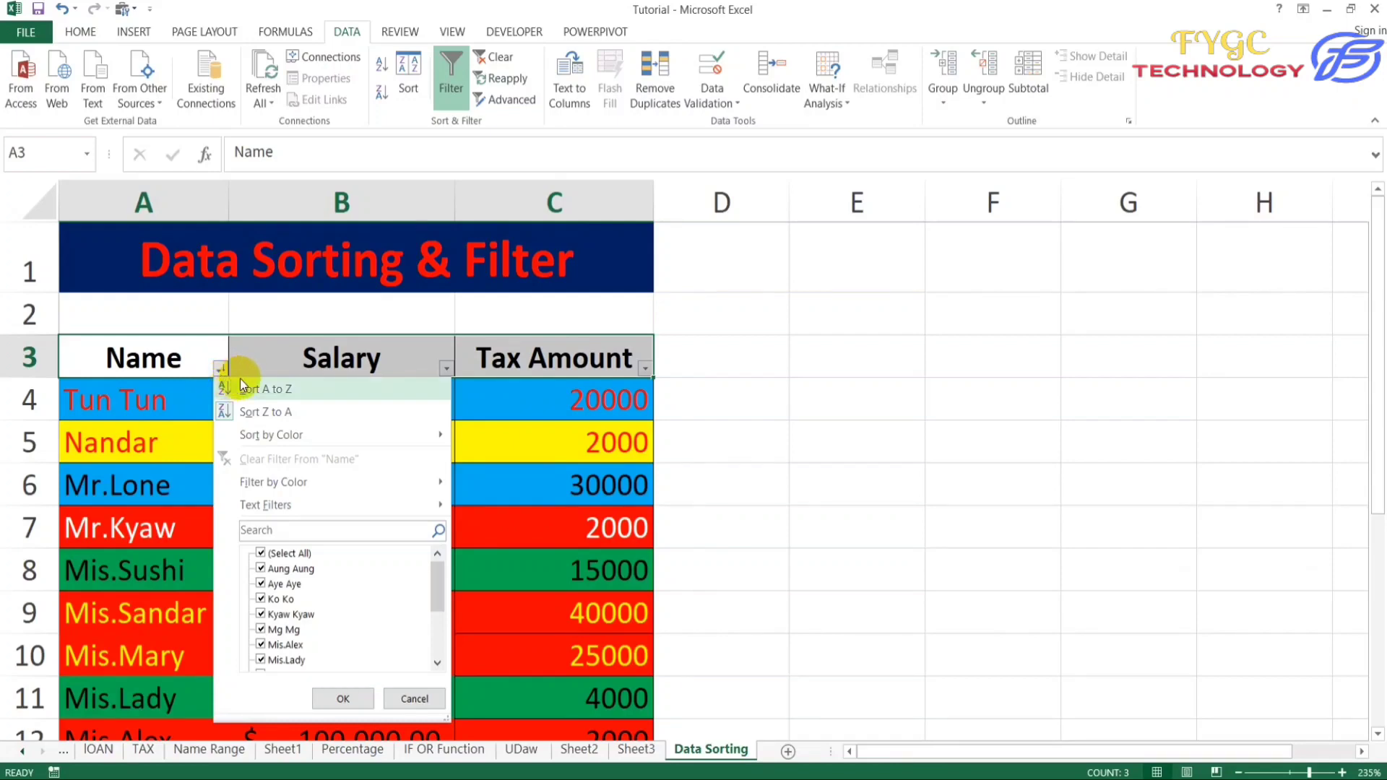
{"action": "mouse_move", "coordinate": [283, 433]}
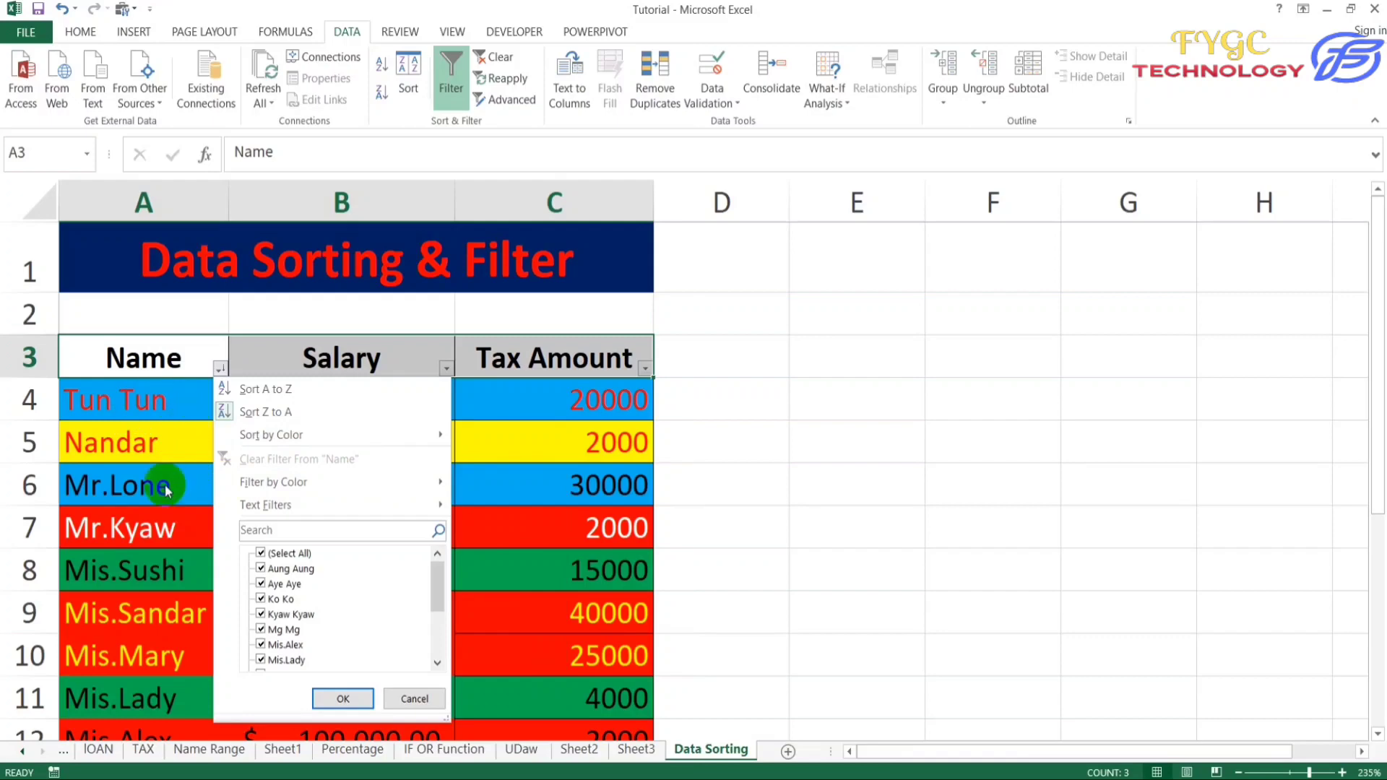
{"action": "mouse_move", "coordinate": [399, 439]}
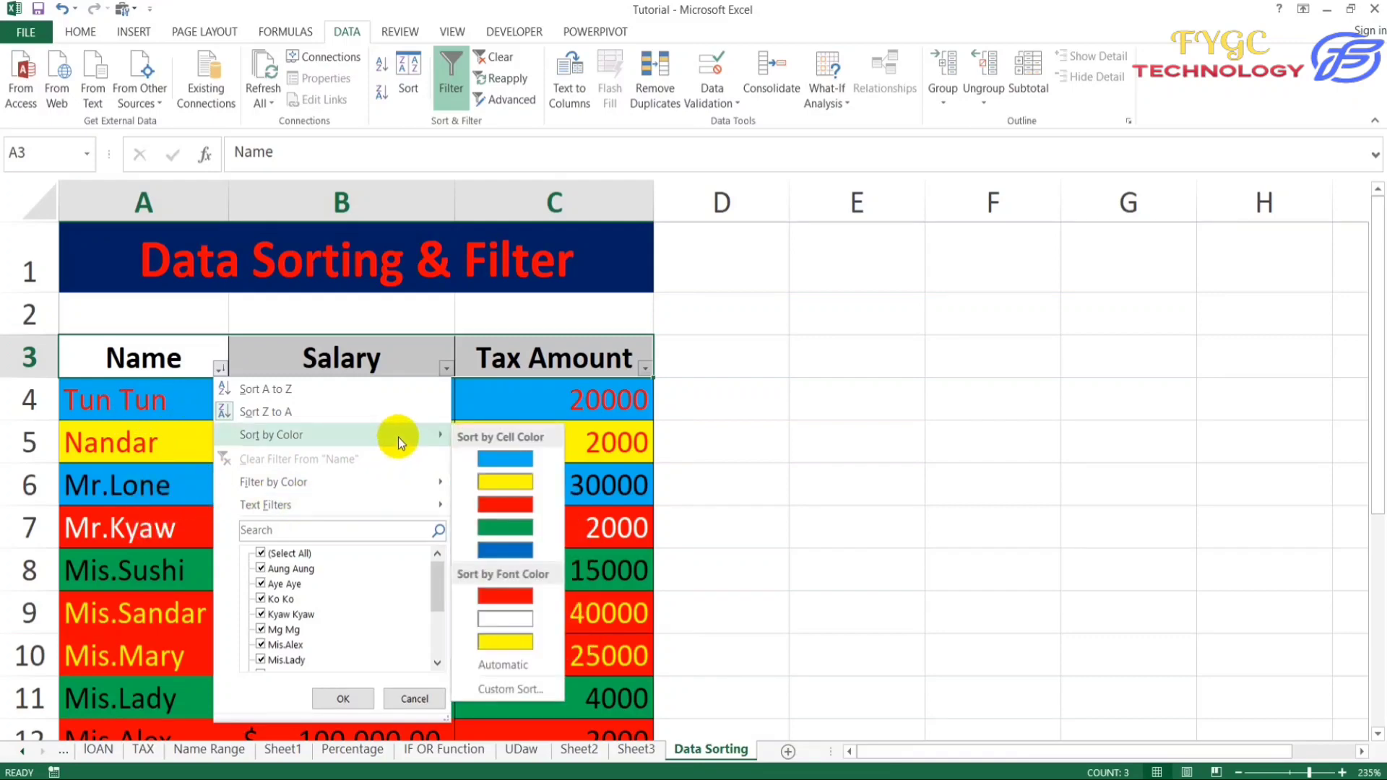
{"action": "left_click", "coordinate": [524, 460]}
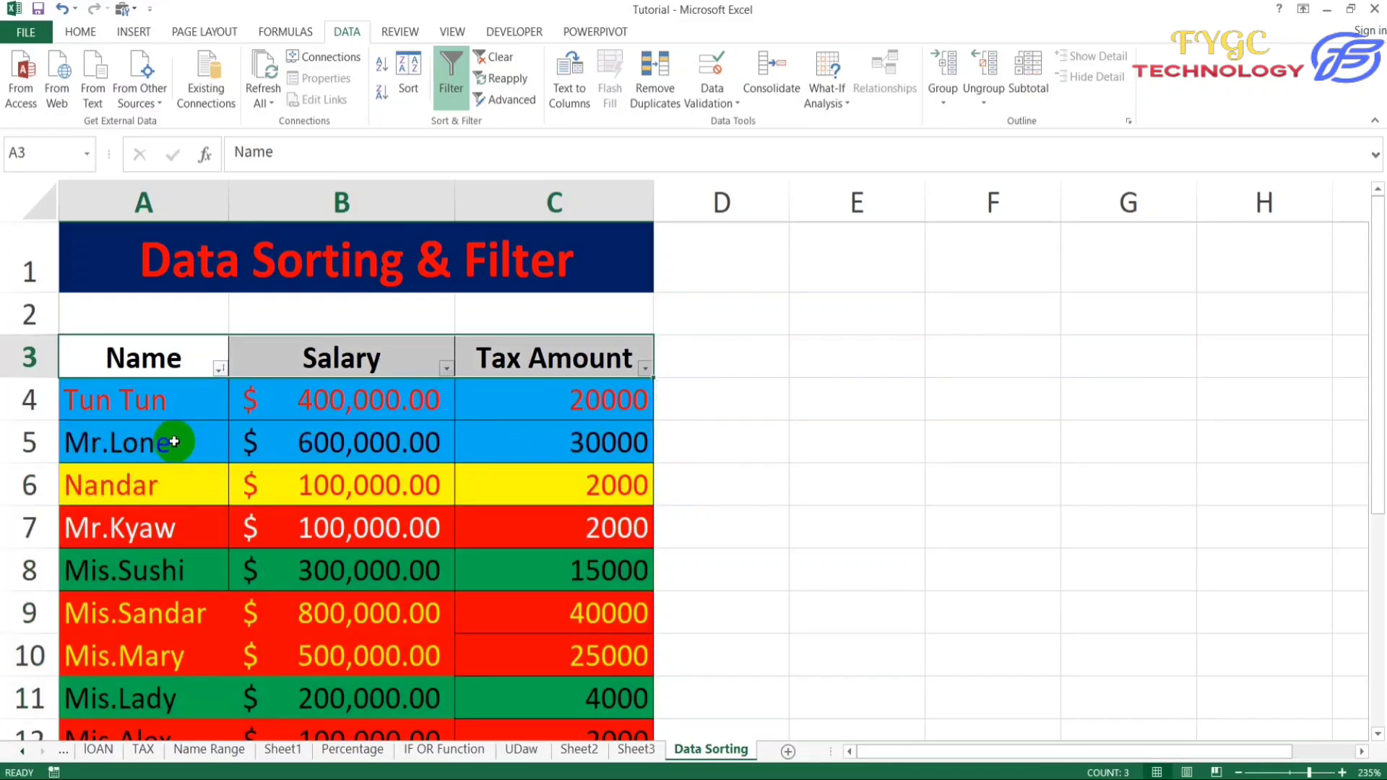
{"action": "scroll", "coordinate": [173, 441], "scroll_direction": "down", "scroll_amount": 2}
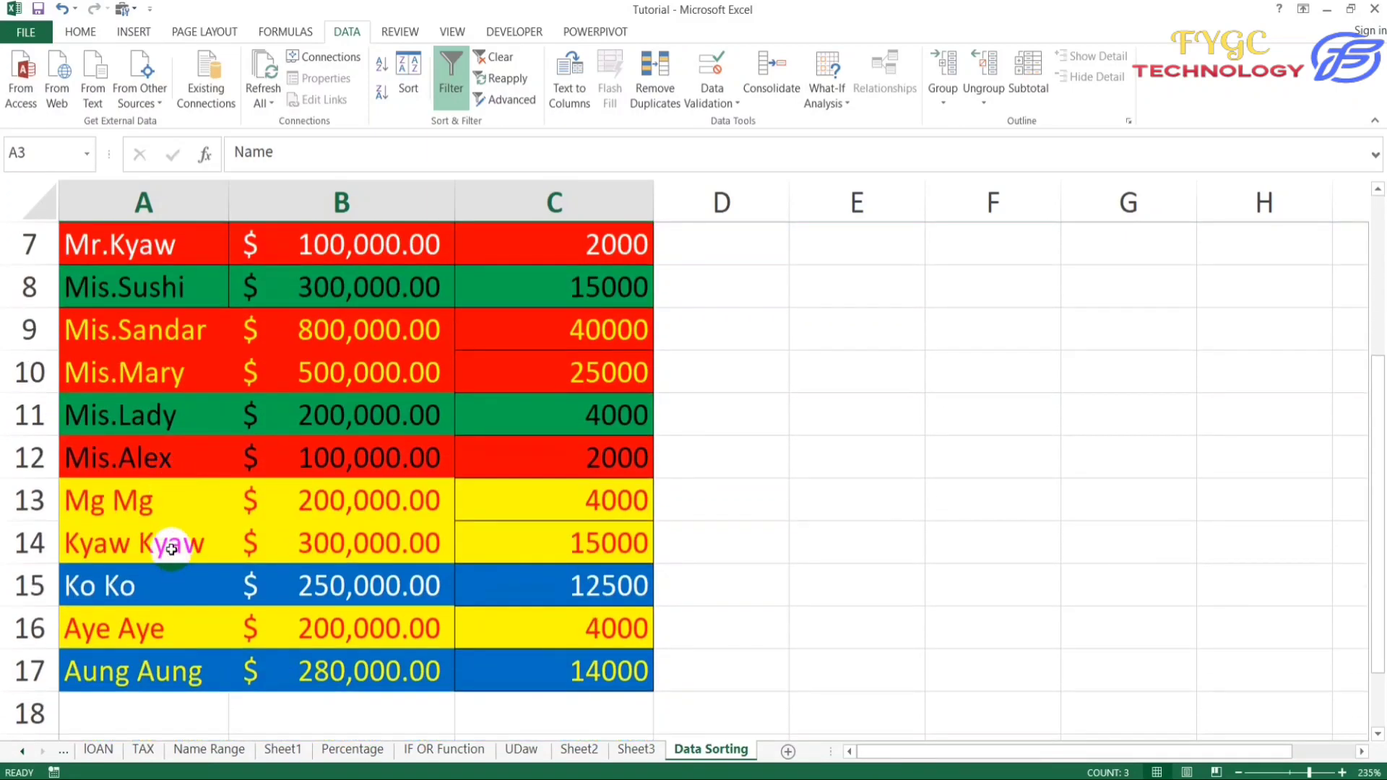
{"action": "scroll", "coordinate": [172, 549], "scroll_direction": "up", "scroll_amount": 2}
{"action": "scroll", "coordinate": [169, 542], "scroll_direction": "down", "scroll_amount": 2}
{"action": "scroll", "coordinate": [160, 547], "scroll_direction": "up", "scroll_amount": 2}
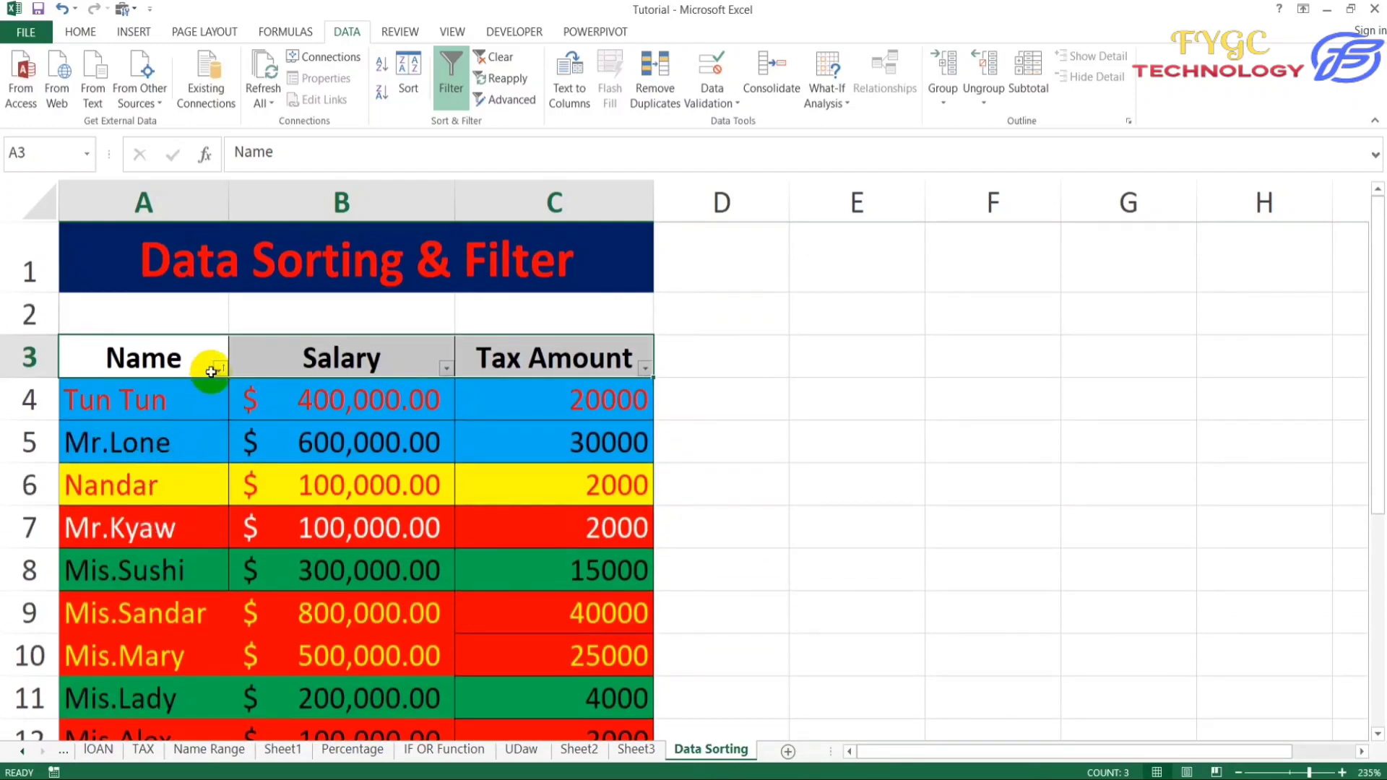
Sort the Name column by cell color with the yellow rows first, and look over the rows below
{"action": "left_click", "coordinate": [217, 369]}
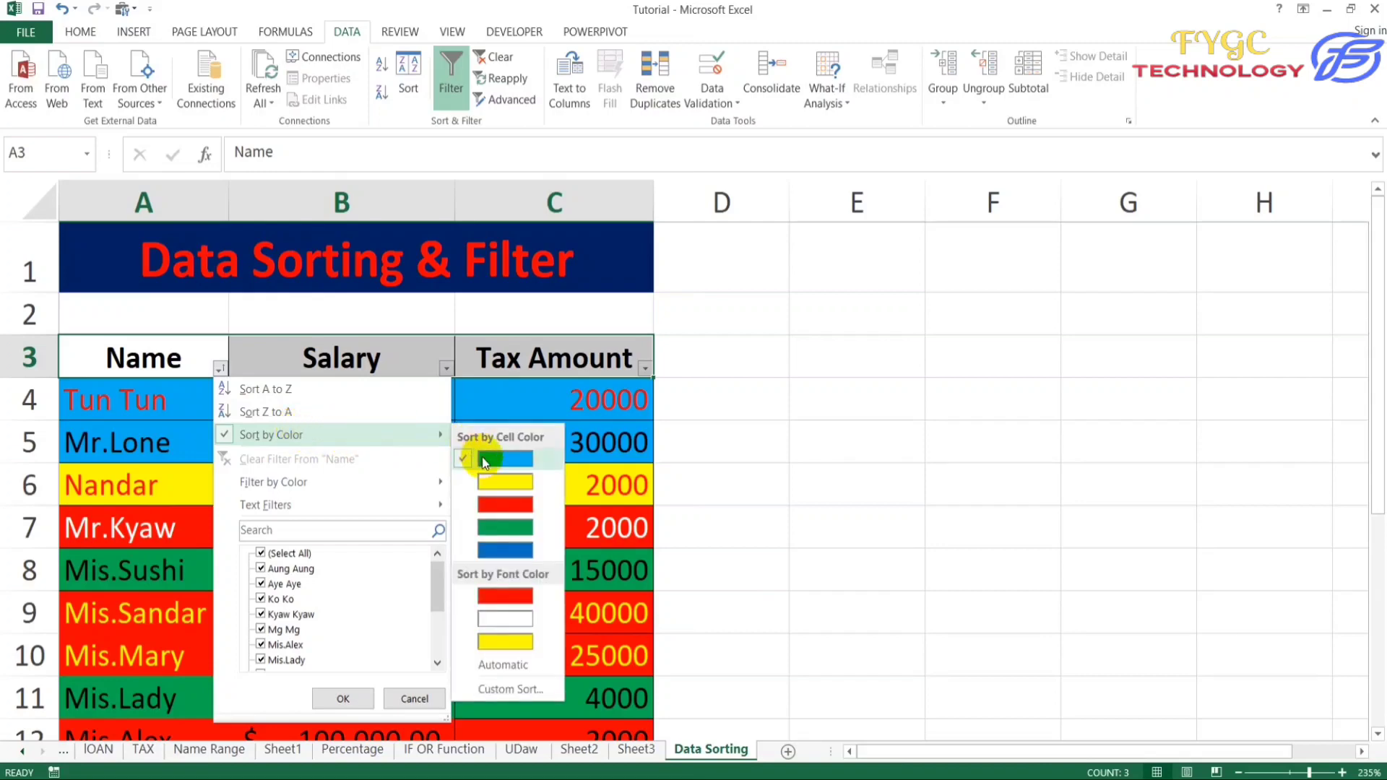
{"action": "left_click", "coordinate": [491, 480]}
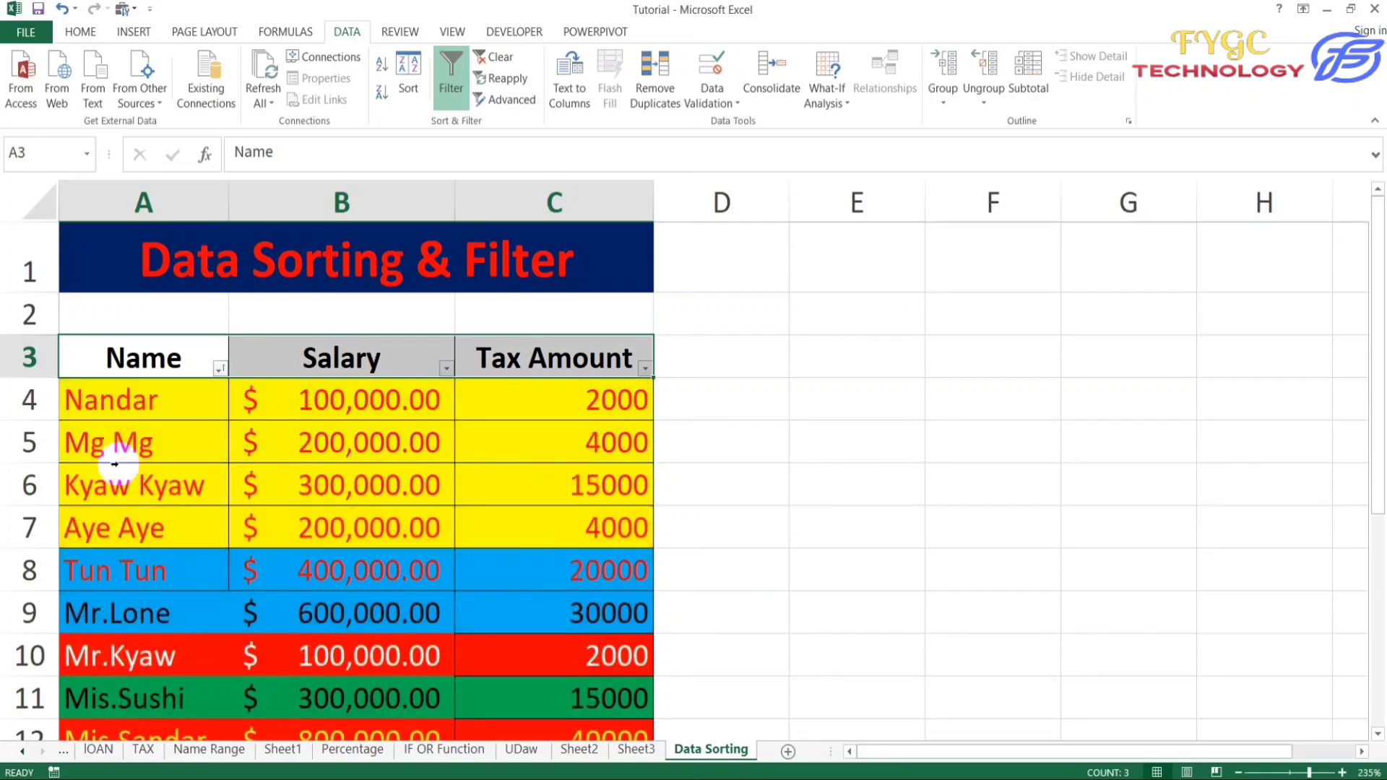
{"action": "scroll", "coordinate": [188, 499], "scroll_direction": "down", "scroll_amount": 1}
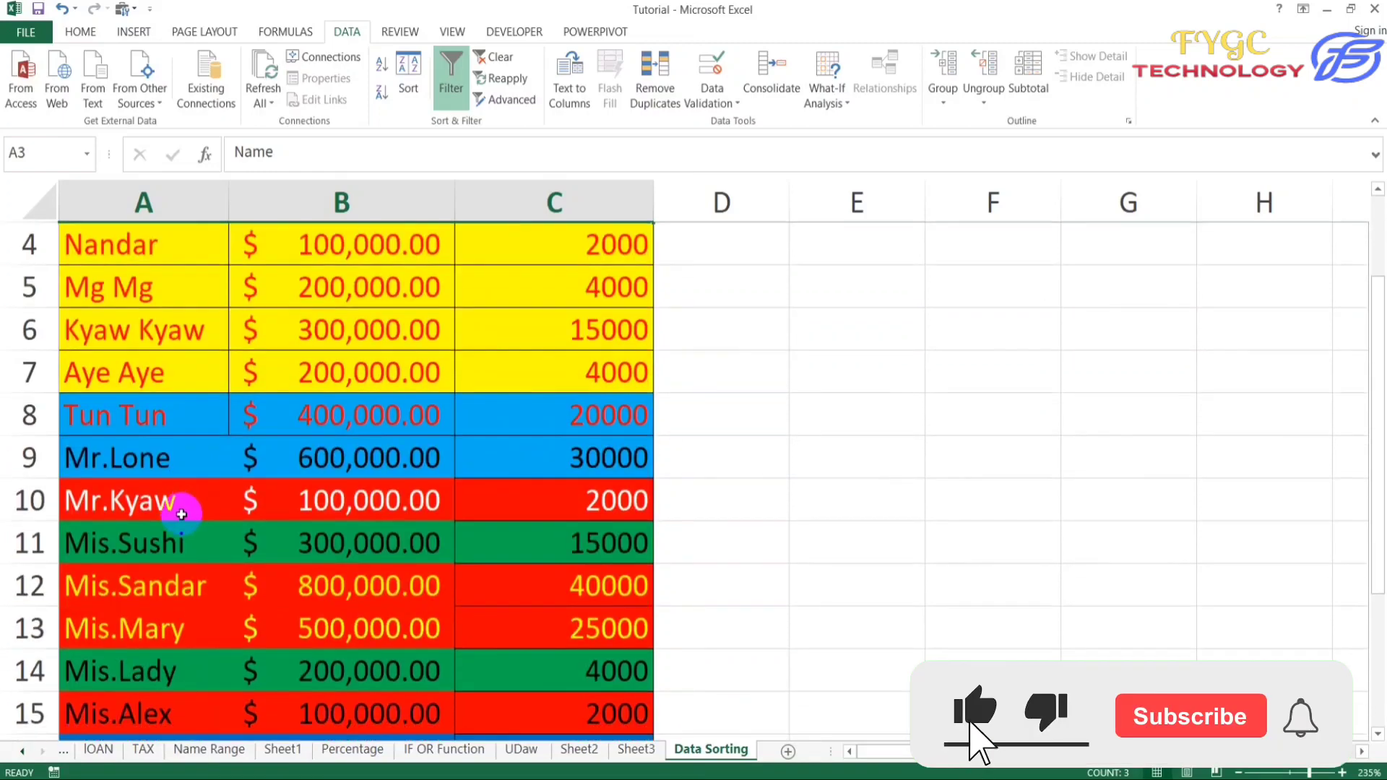
Sort the Name column by cell color with the red rows first, and review the reordered list
{"action": "scroll", "coordinate": [181, 506], "scroll_direction": "up", "scroll_amount": 1}
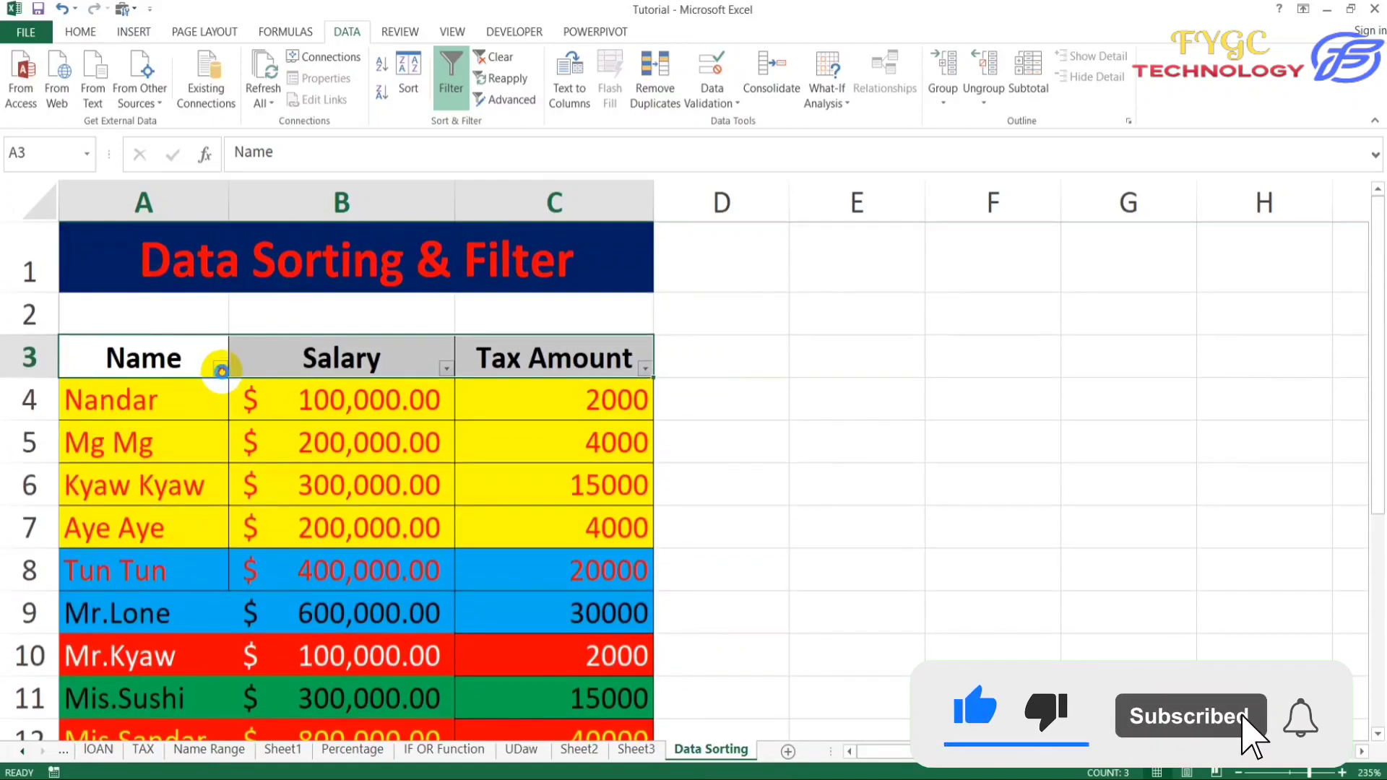
{"action": "left_click", "coordinate": [221, 369]}
{"action": "mouse_move", "coordinate": [349, 432]}
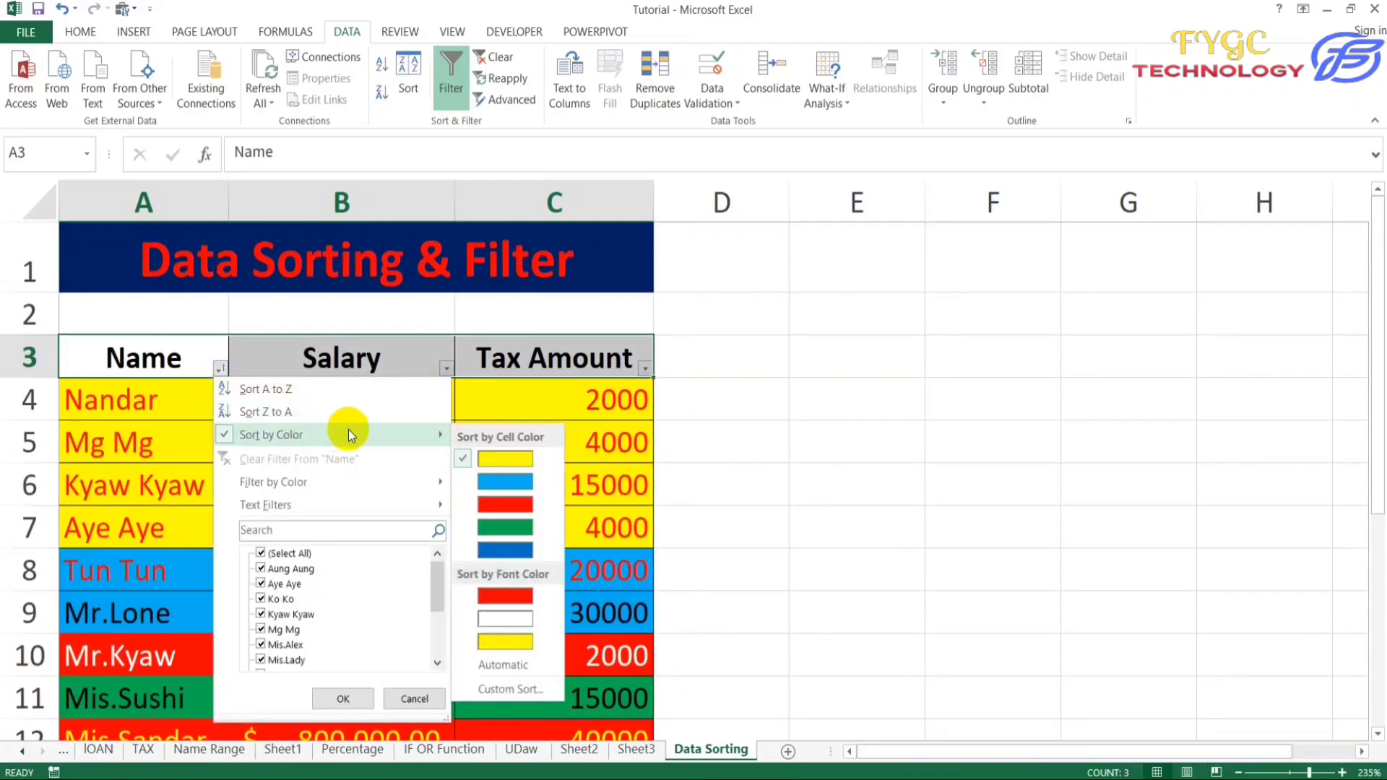
{"action": "left_click", "coordinate": [484, 504]}
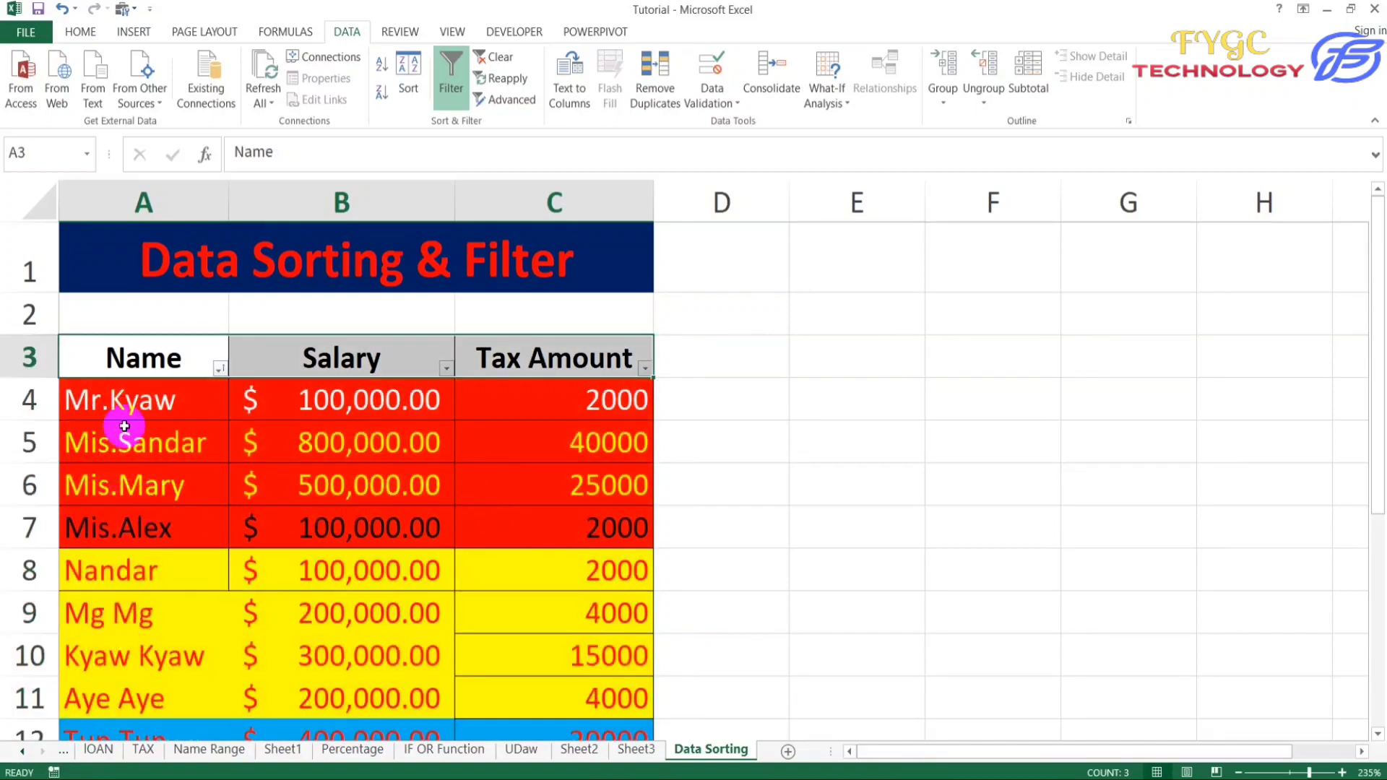
{"action": "scroll", "coordinate": [149, 526], "scroll_direction": "down", "scroll_amount": 1}
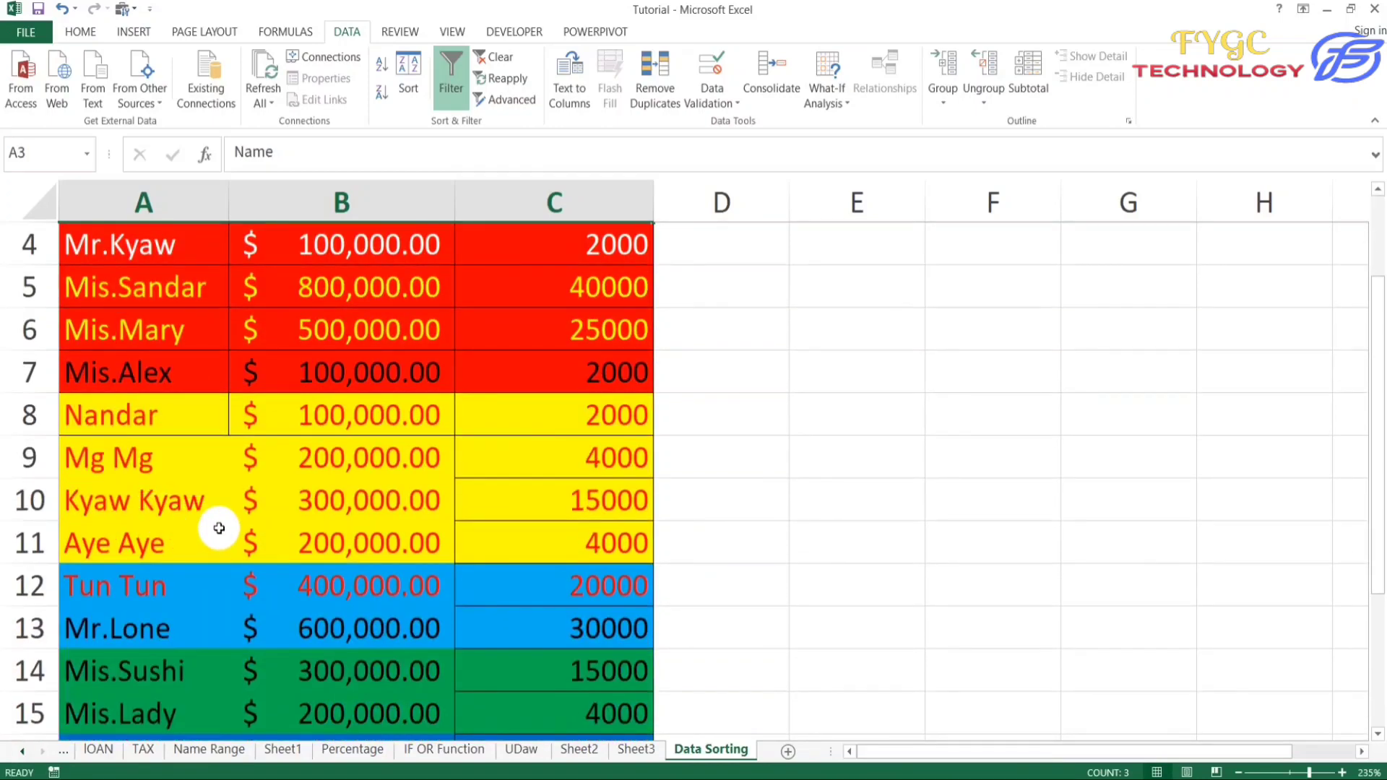
Sort the Name column by cell color with the green rows first
{"action": "scroll", "coordinate": [231, 545], "scroll_direction": "up", "scroll_amount": 1}
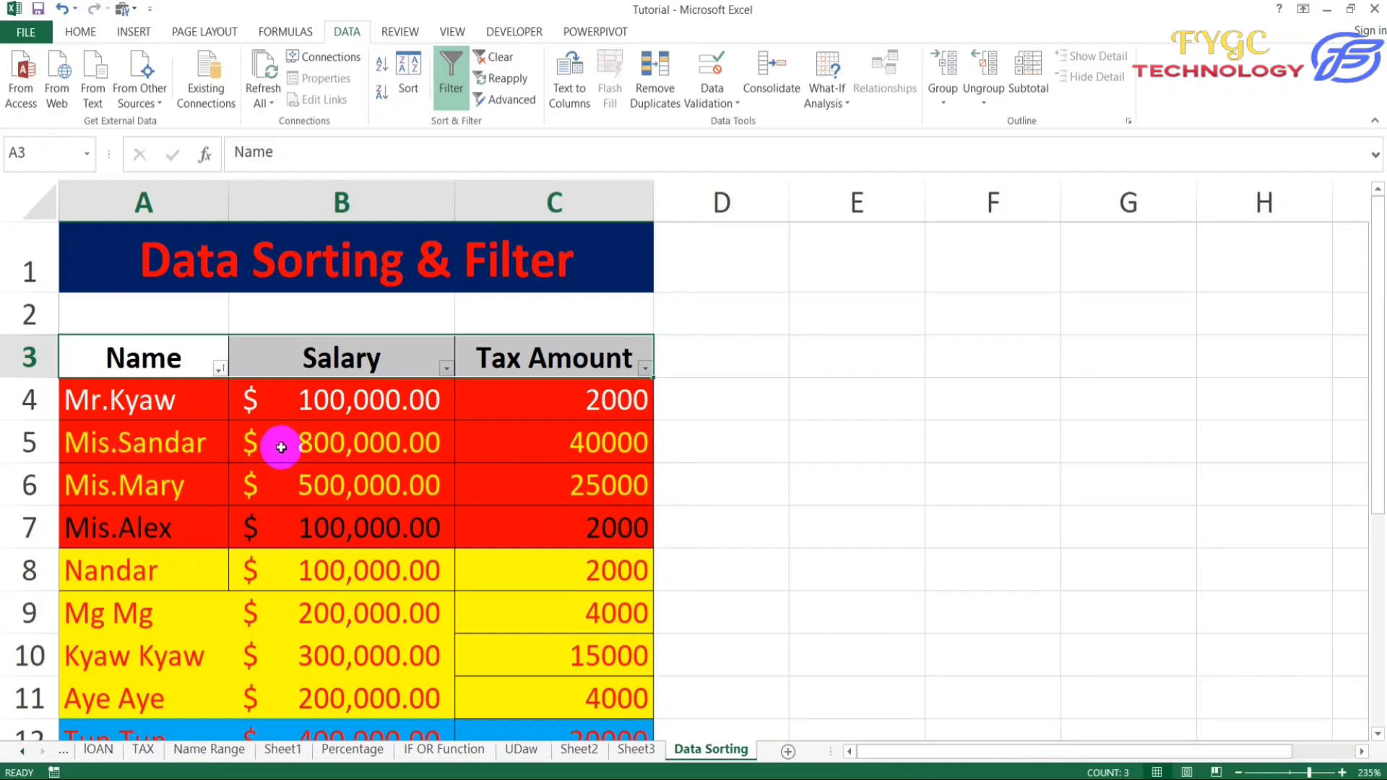
{"action": "left_click", "coordinate": [221, 366]}
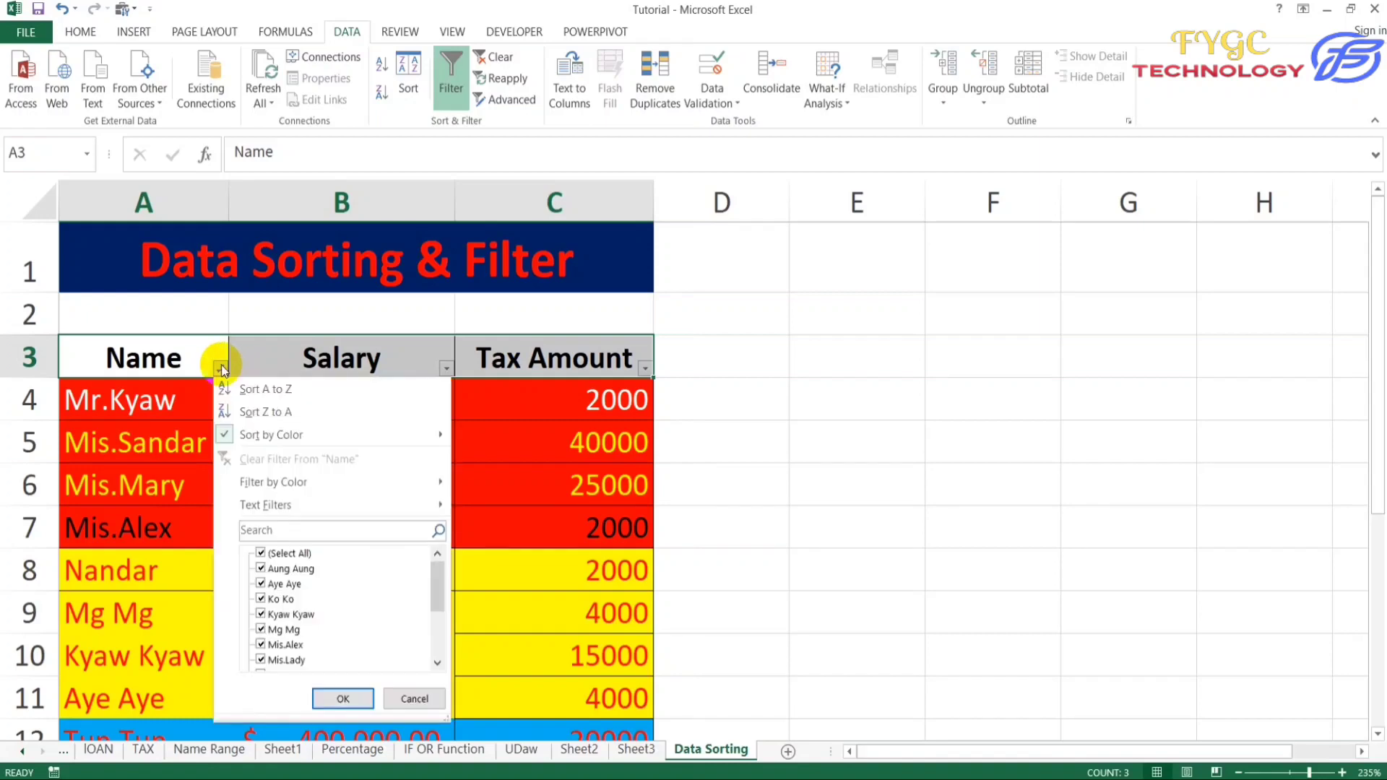
{"action": "mouse_move", "coordinate": [333, 432]}
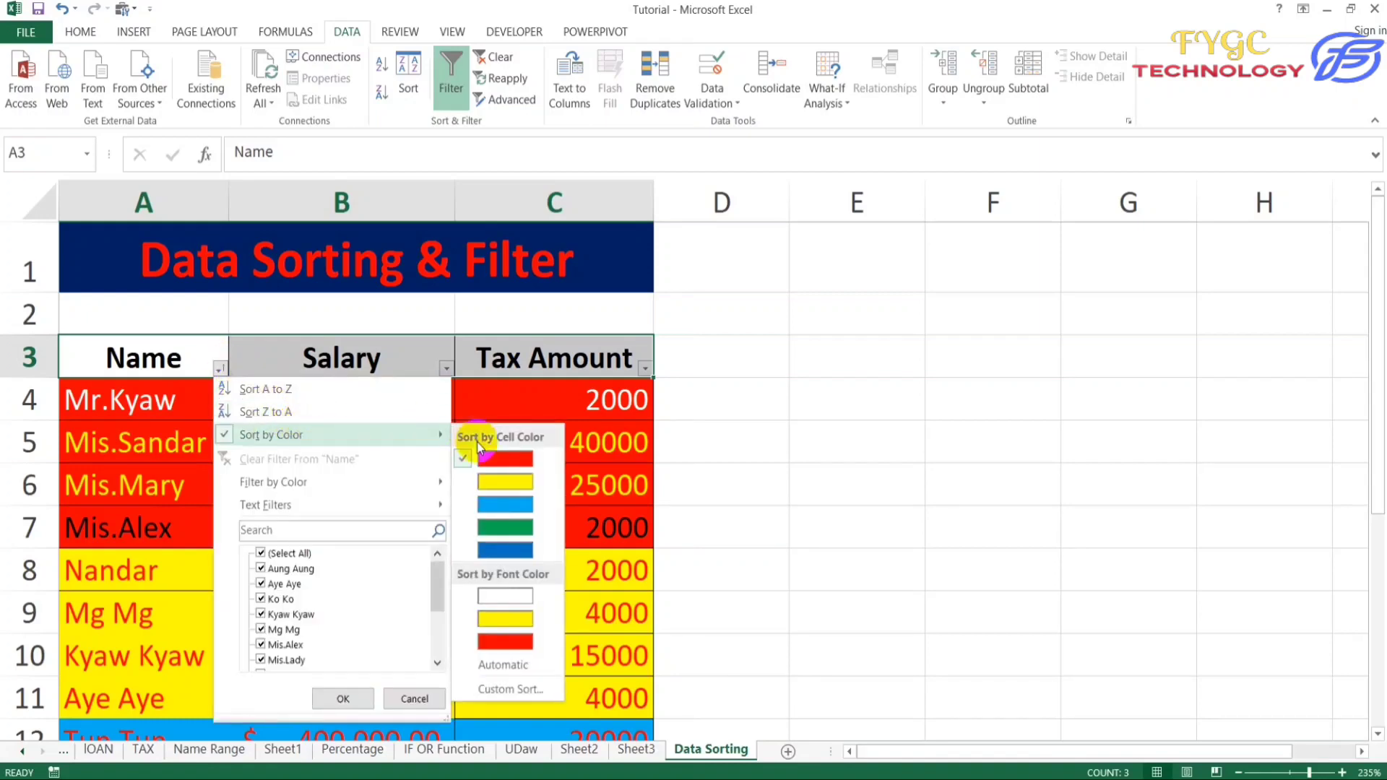
{"action": "left_click", "coordinate": [504, 531]}
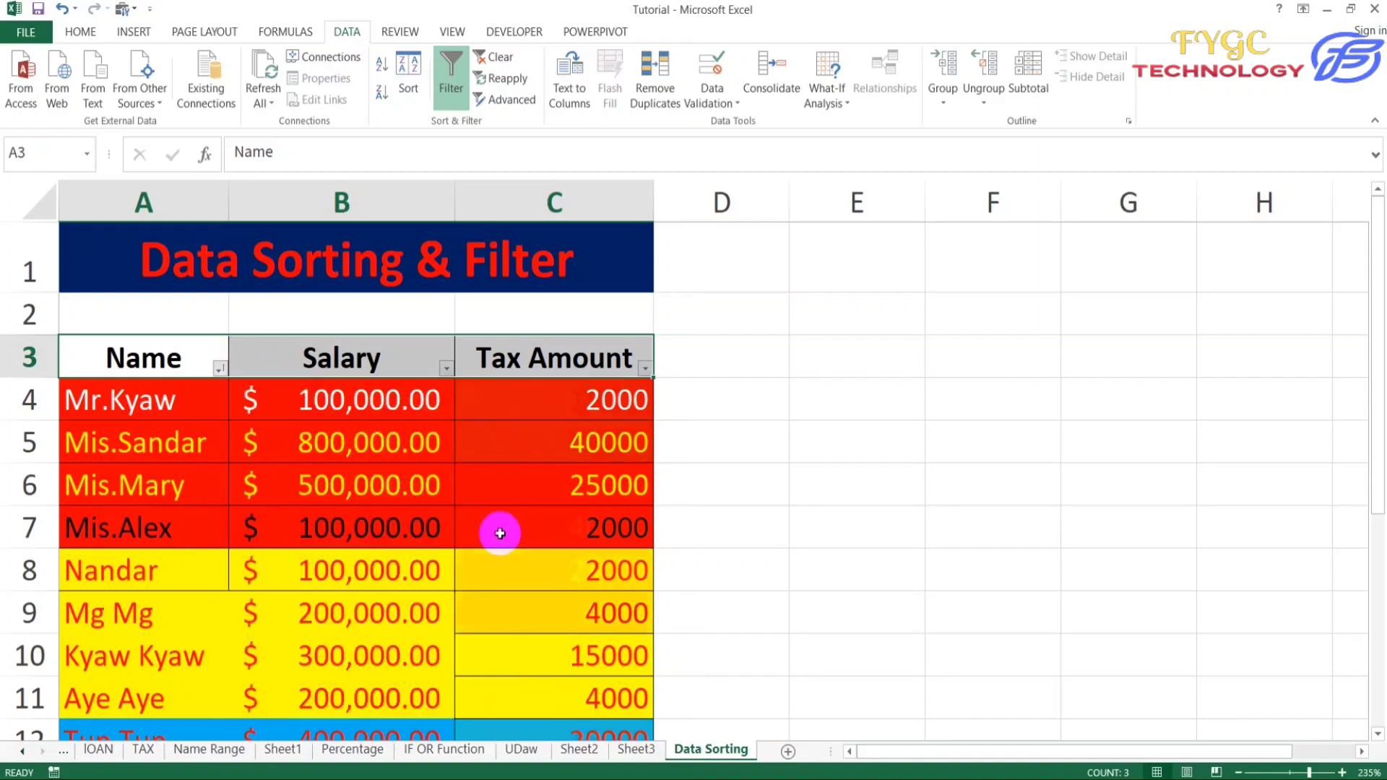
Sort the Name column by font color, placing the rows with white text first
{"action": "left_click", "coordinate": [219, 369]}
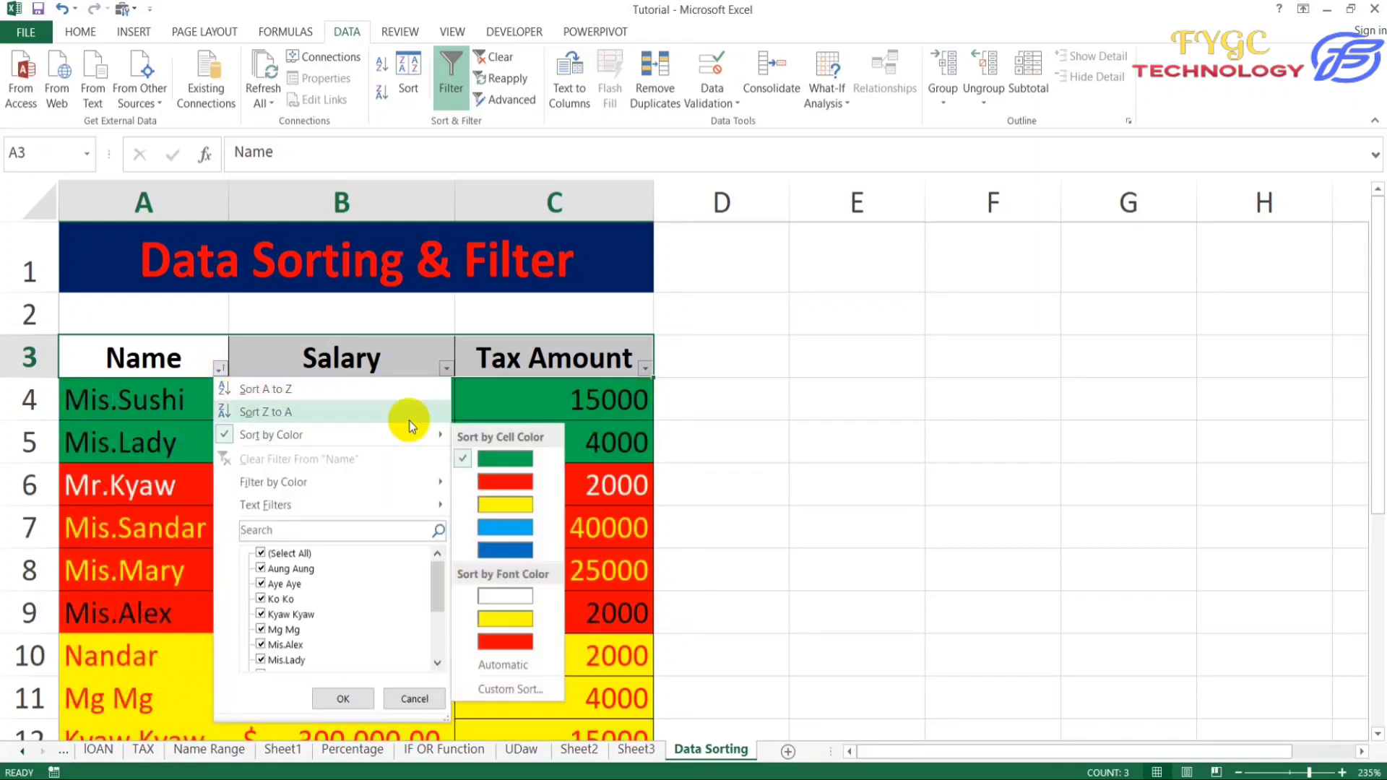
{"action": "mouse_move", "coordinate": [415, 434]}
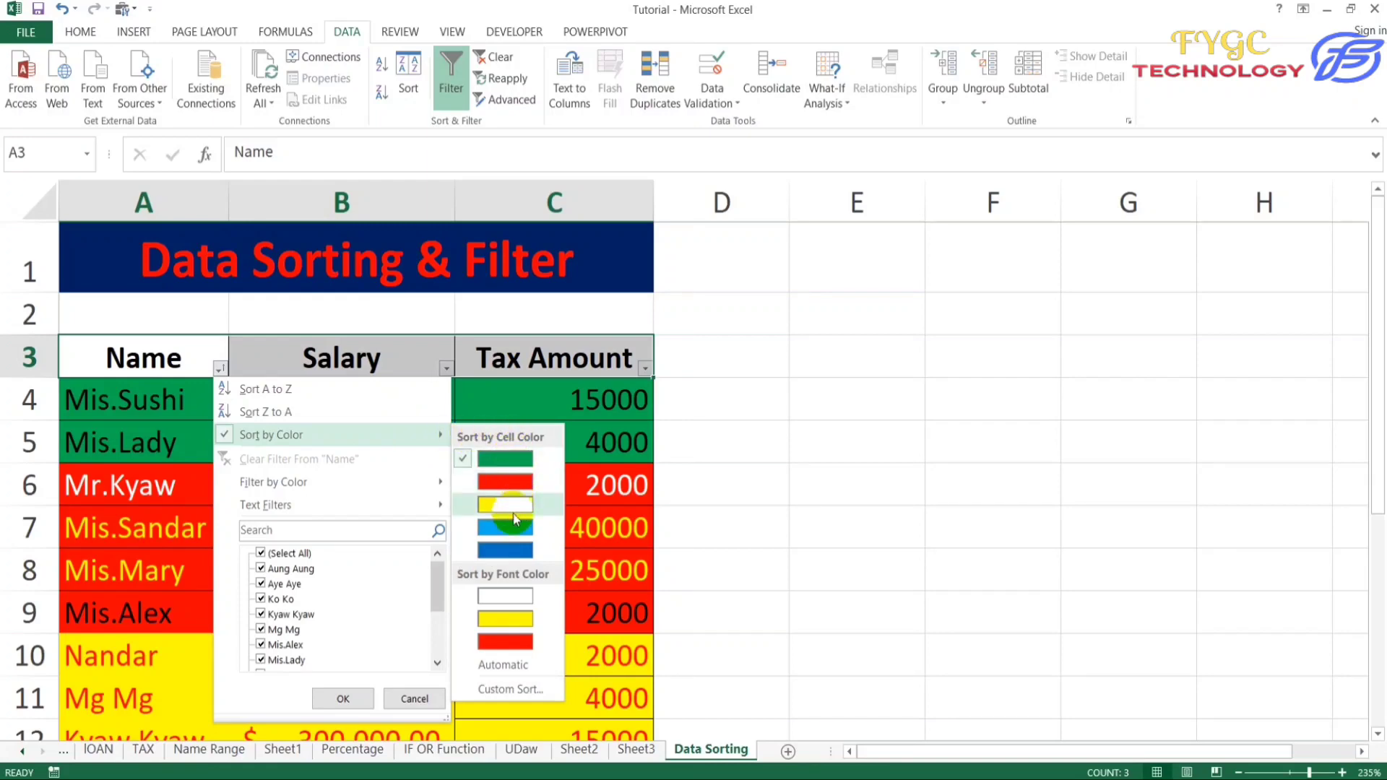
{"action": "left_click", "coordinate": [501, 597]}
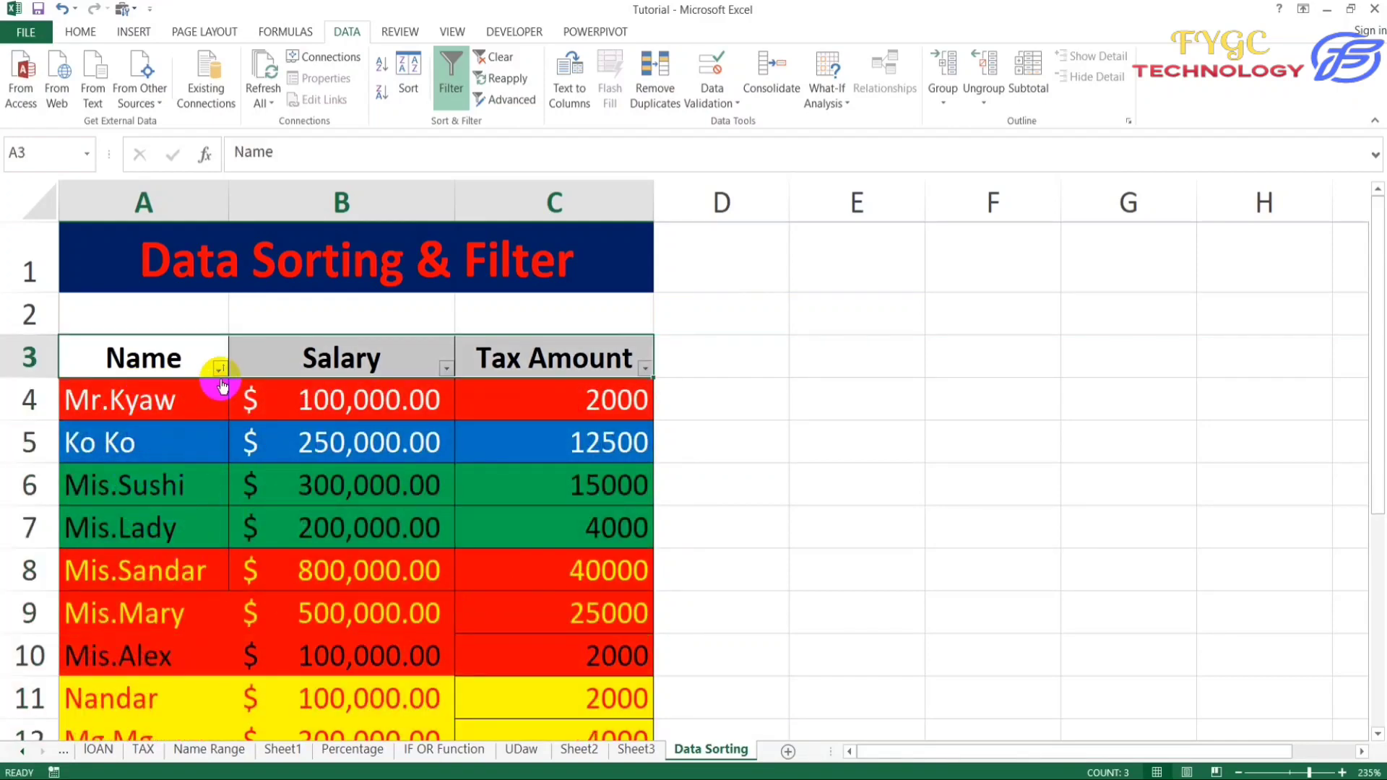
Sort the Name column by font color, placing the rows with red text first
{"action": "left_click", "coordinate": [219, 369]}
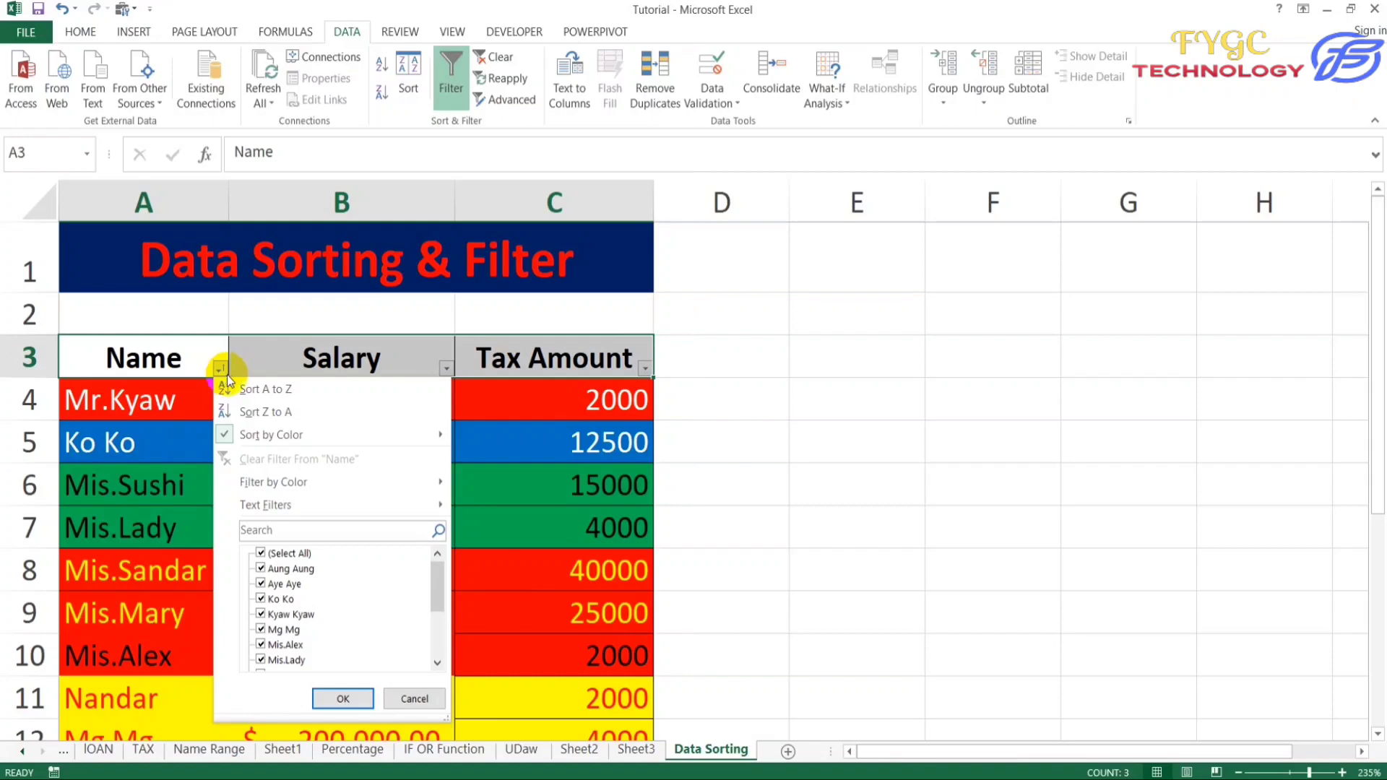
{"action": "mouse_move", "coordinate": [361, 434]}
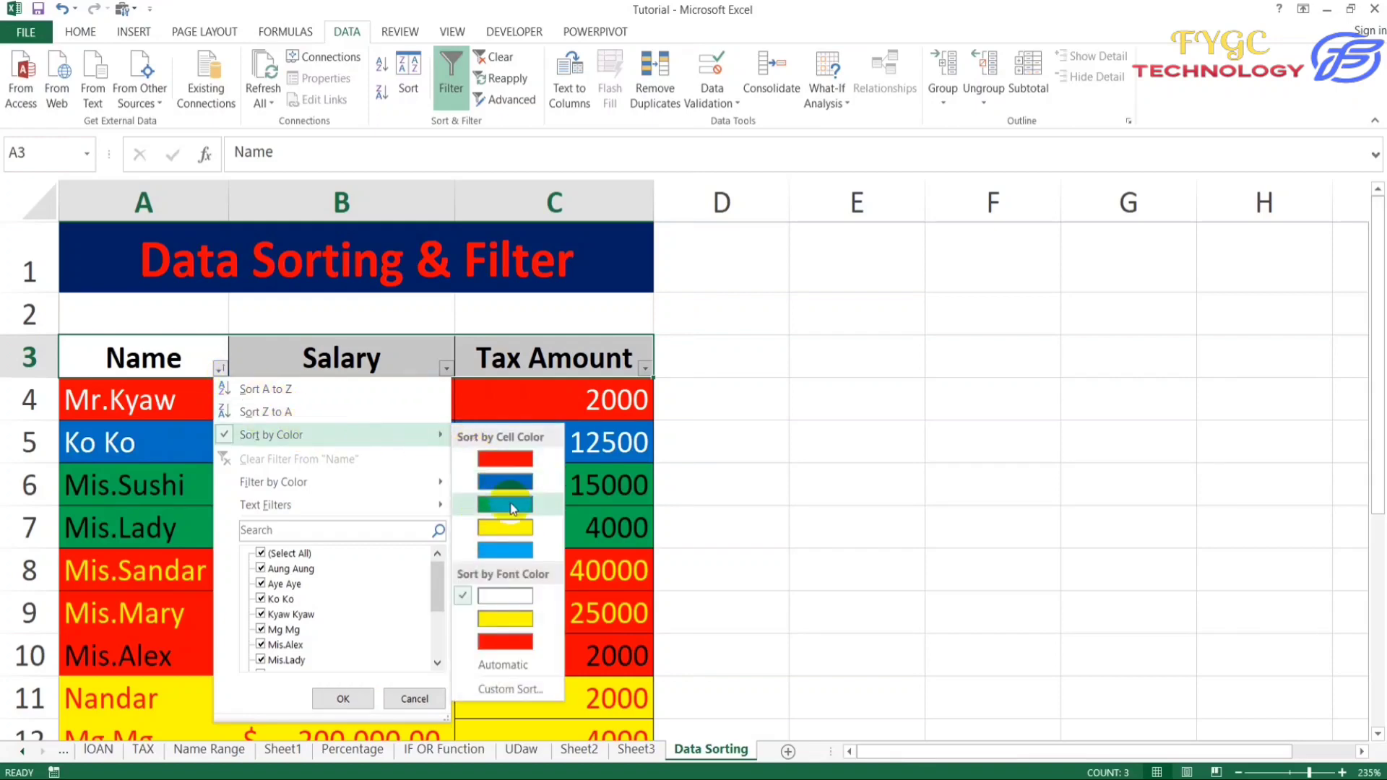
{"action": "left_click", "coordinate": [500, 641]}
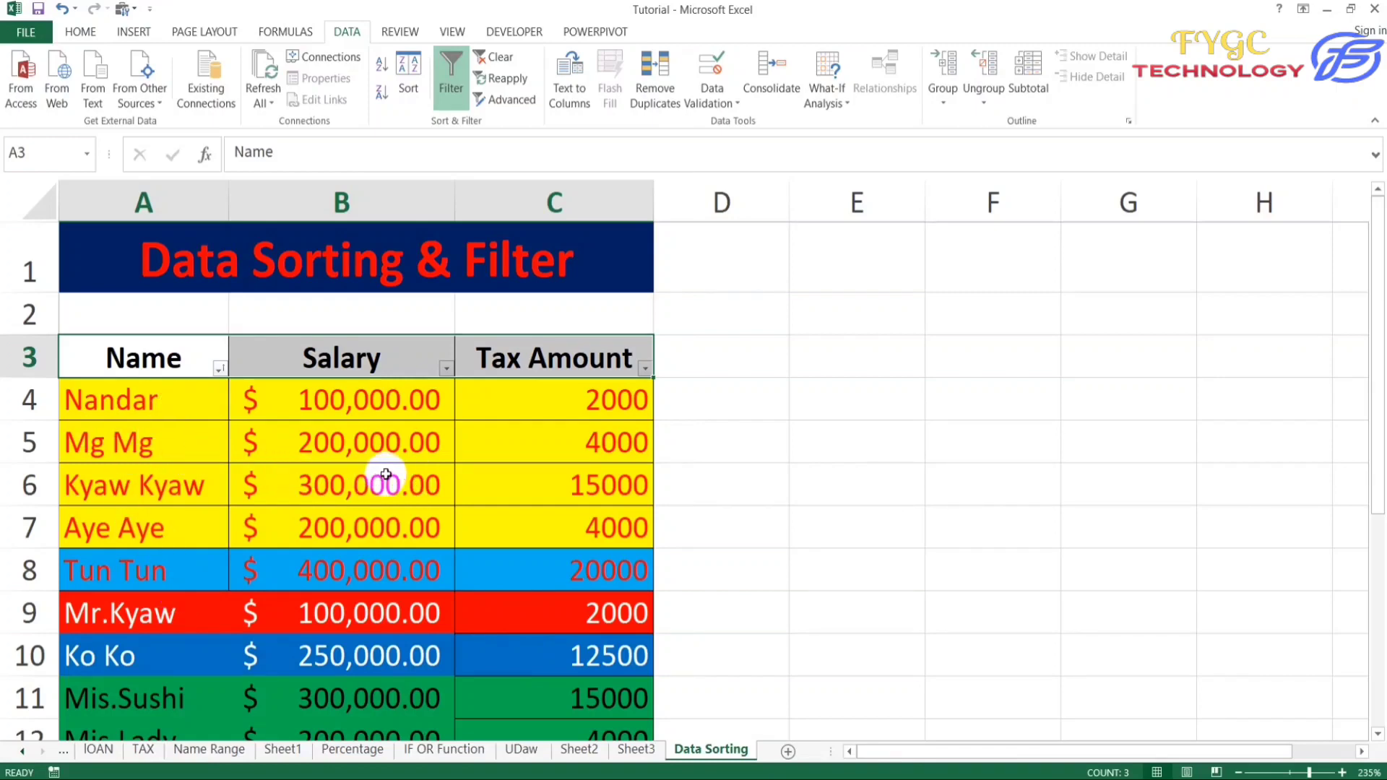
Sort the Name column by font color with the yellow text first, and review the whole table
{"action": "left_click", "coordinate": [219, 370]}
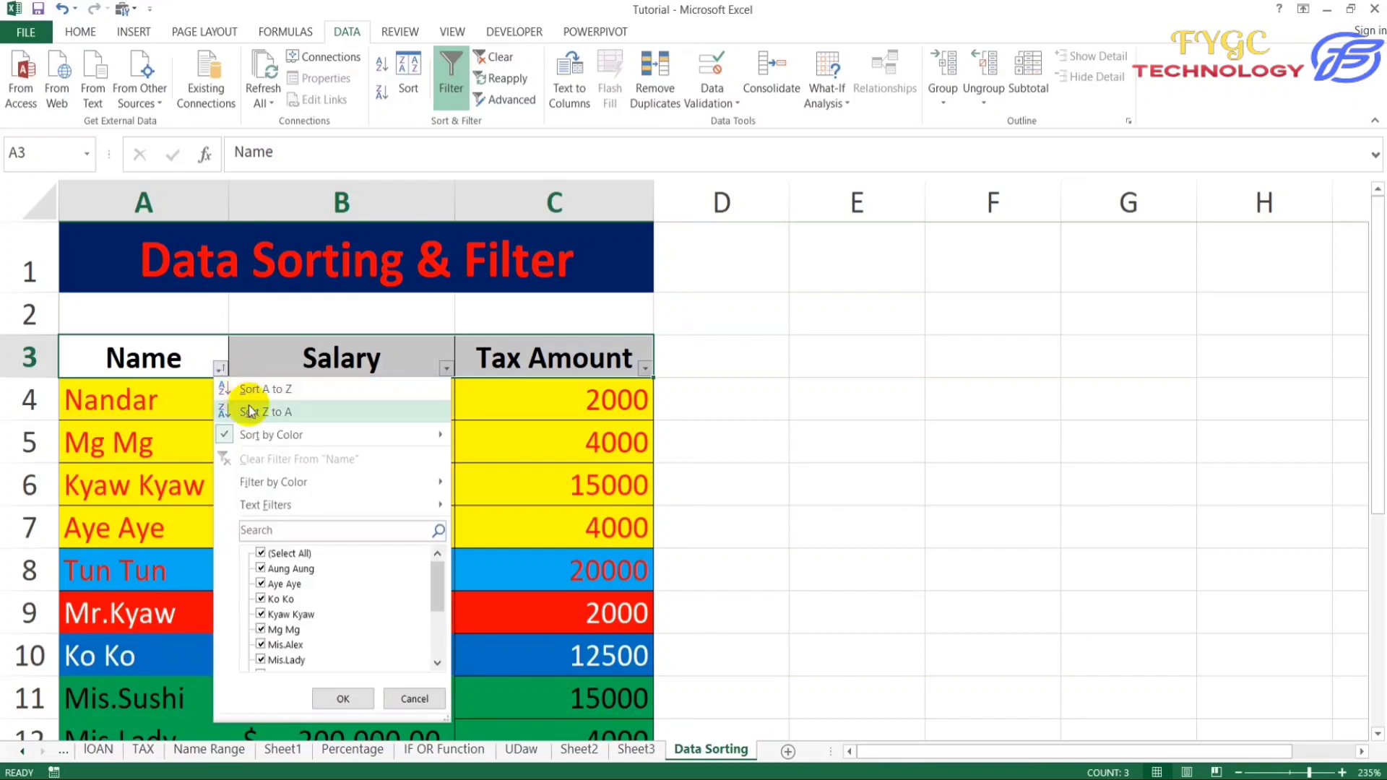
{"action": "mouse_move", "coordinate": [302, 430]}
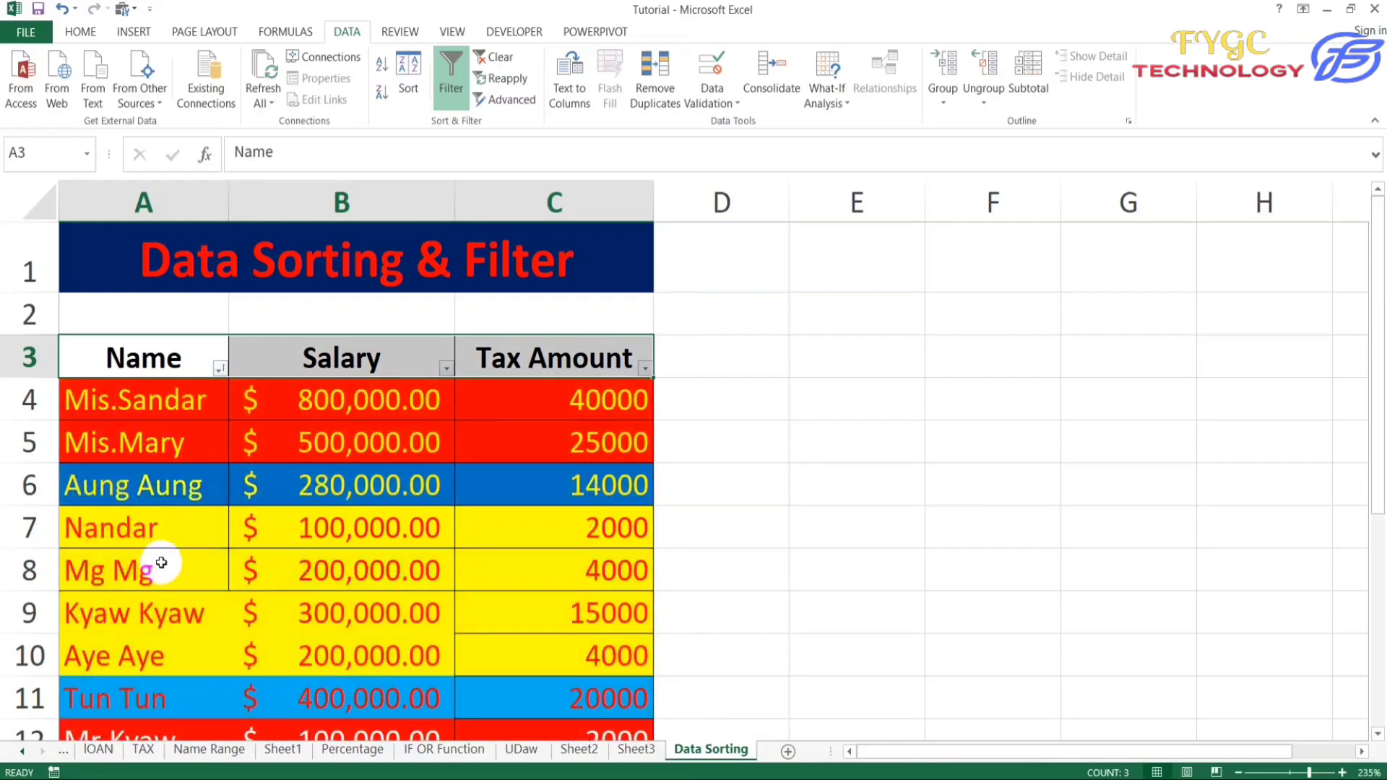
{"action": "left_click", "coordinate": [219, 369]}
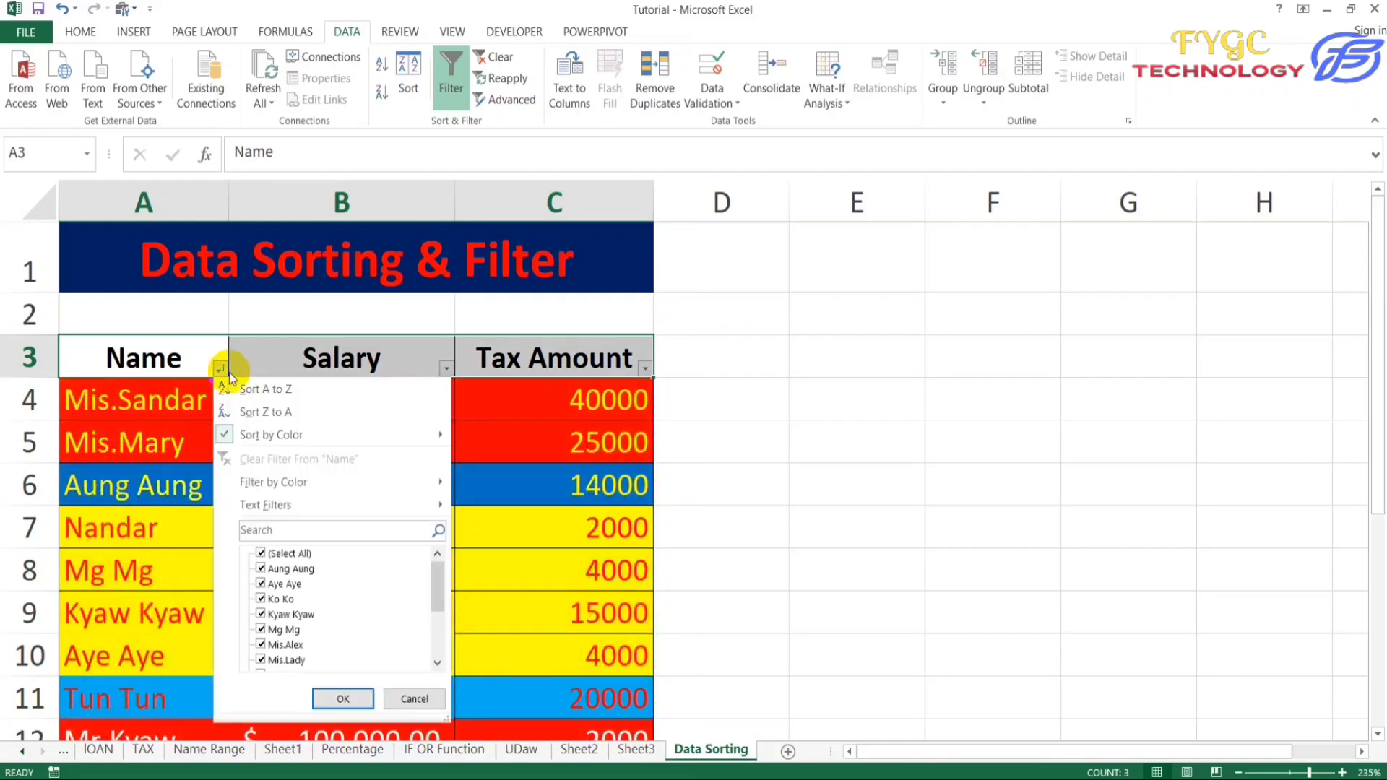
{"action": "mouse_move", "coordinate": [336, 436]}
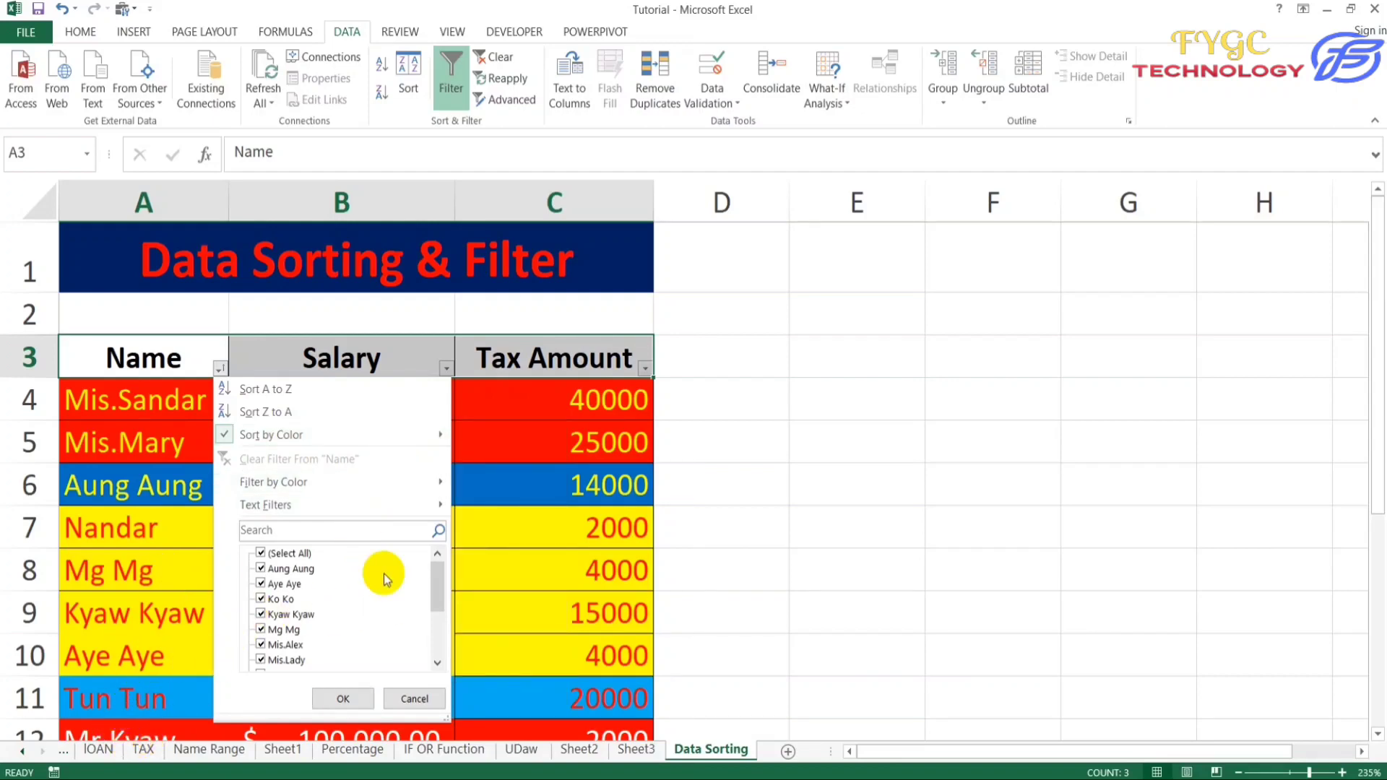
{"action": "left_click", "coordinate": [333, 701]}
{"action": "scroll", "coordinate": [224, 627], "scroll_direction": "down", "scroll_amount": 2}
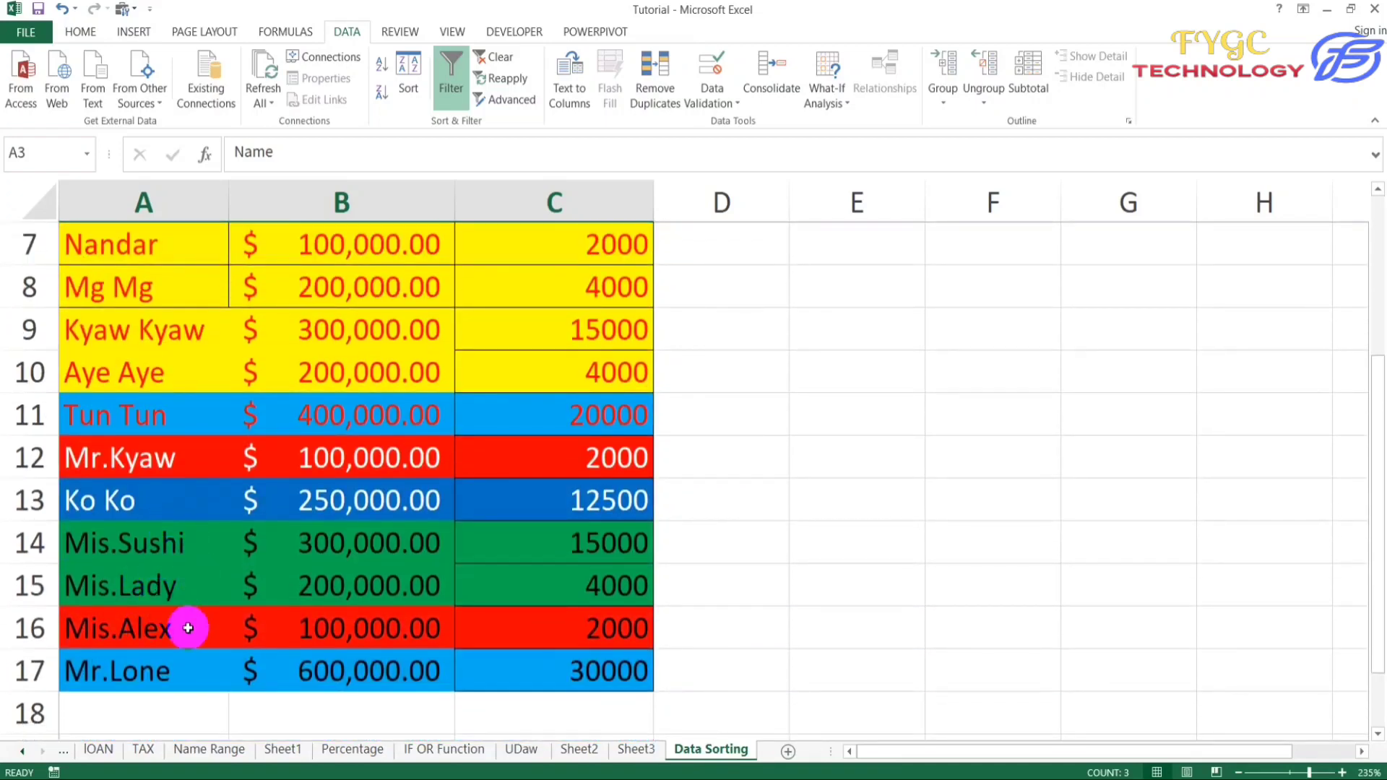
{"action": "scroll", "coordinate": [192, 579], "scroll_direction": "up", "scroll_amount": 2}
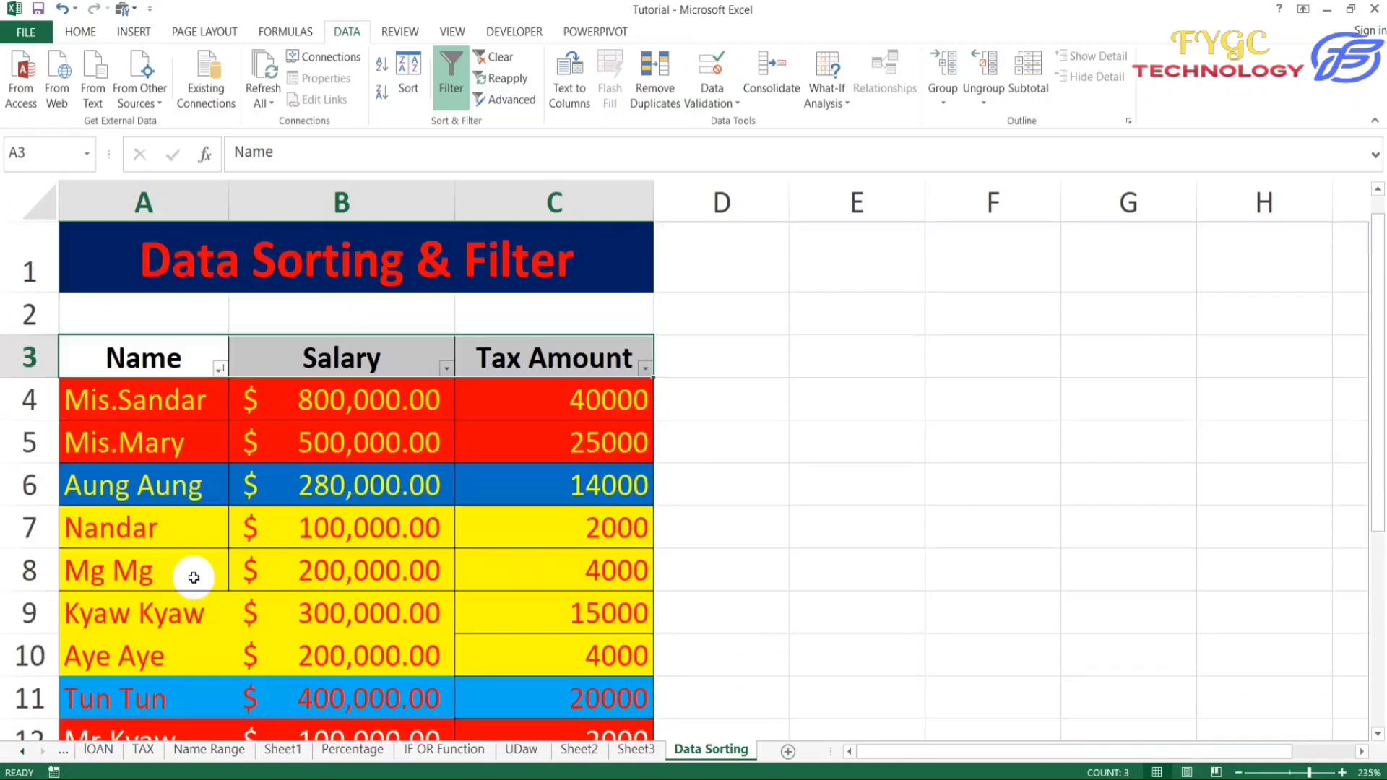
Sort the table by the Salary column from smallest to largest and look over the reordered rows
{"action": "left_click", "coordinate": [219, 369]}
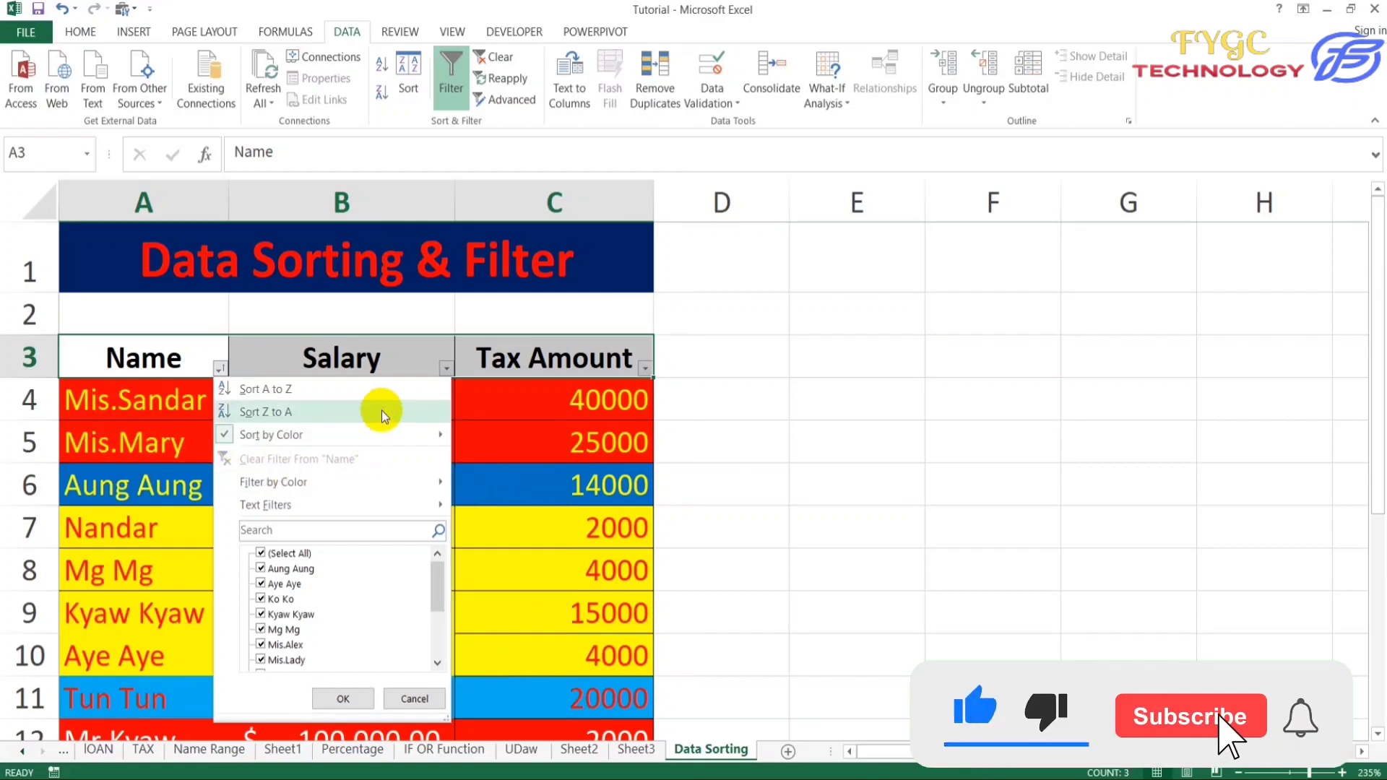
{"action": "left_click", "coordinate": [445, 372]}
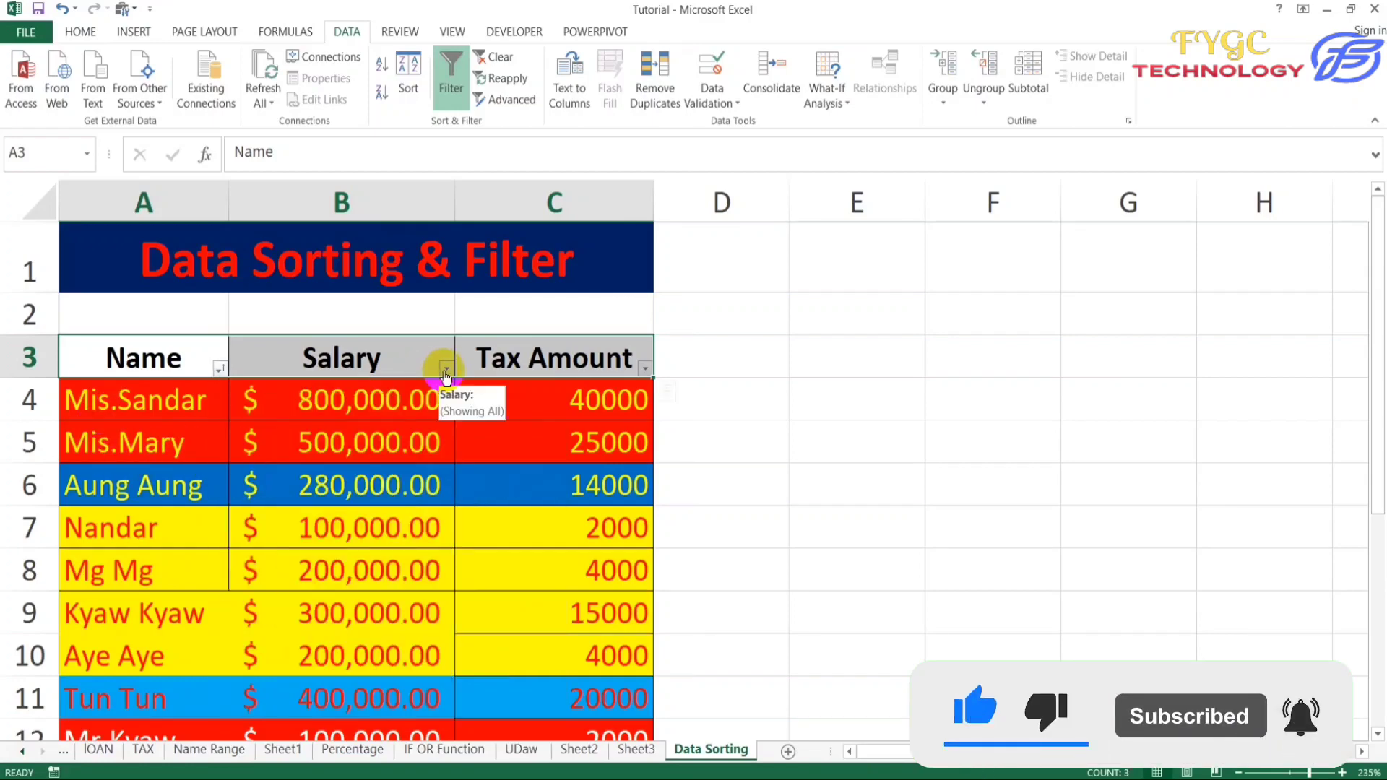
{"action": "left_click", "coordinate": [445, 372]}
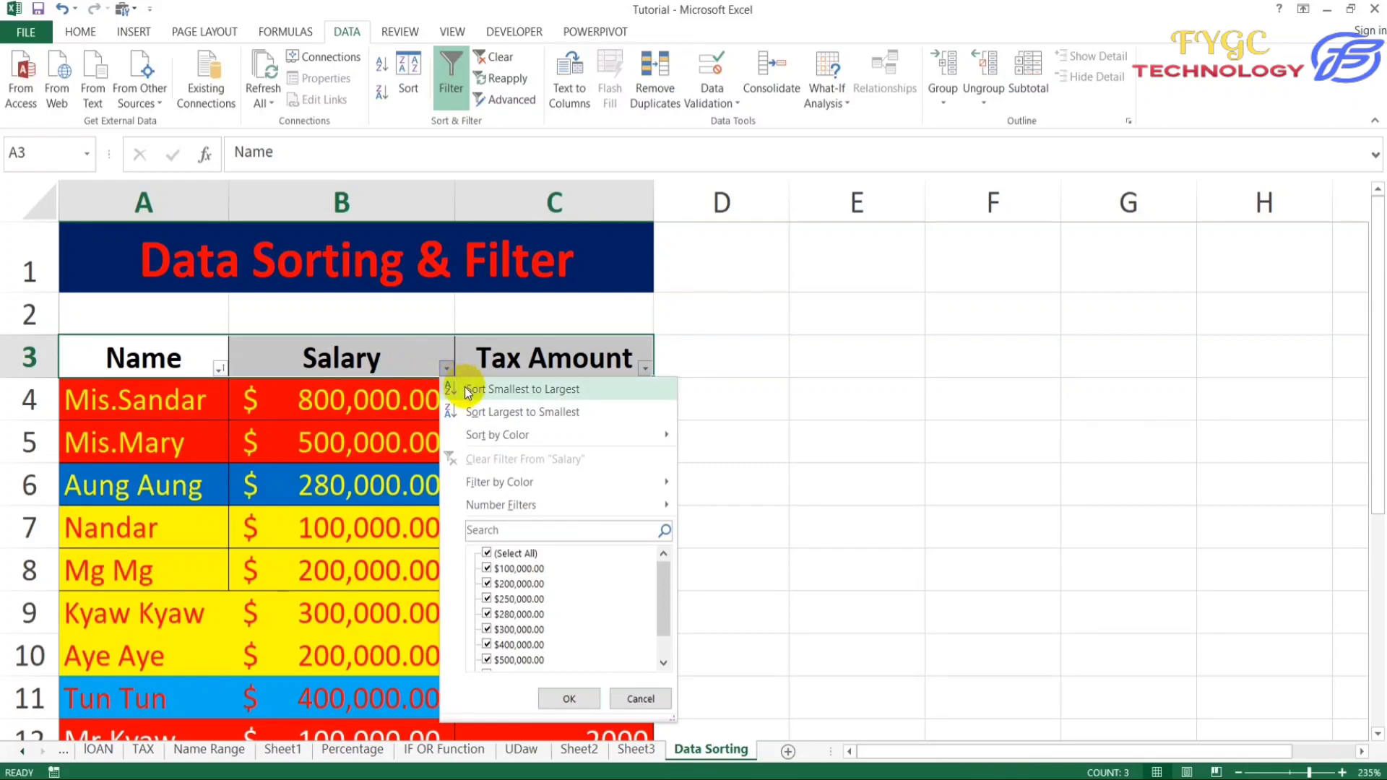
{"action": "left_click", "coordinate": [466, 388]}
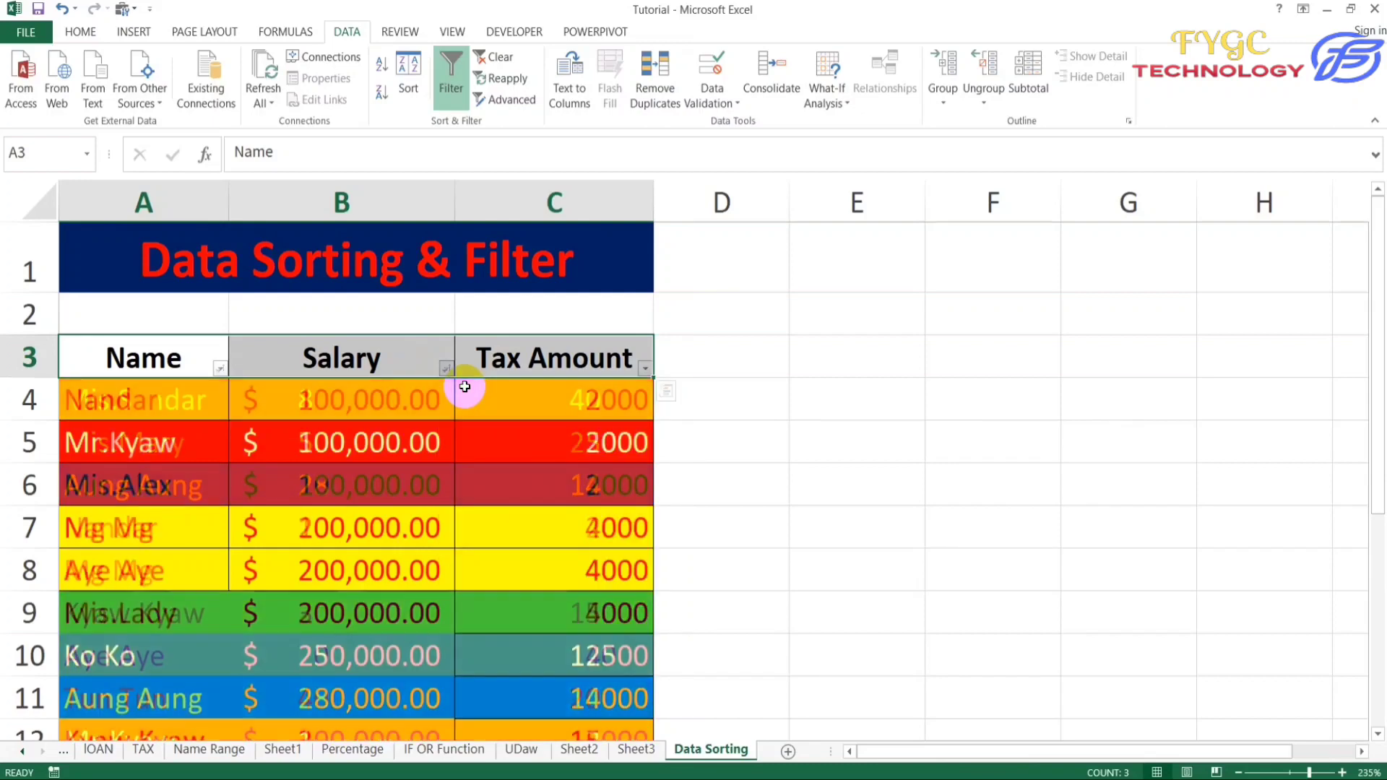
{"action": "scroll", "coordinate": [376, 535], "scroll_direction": "down", "scroll_amount": 2}
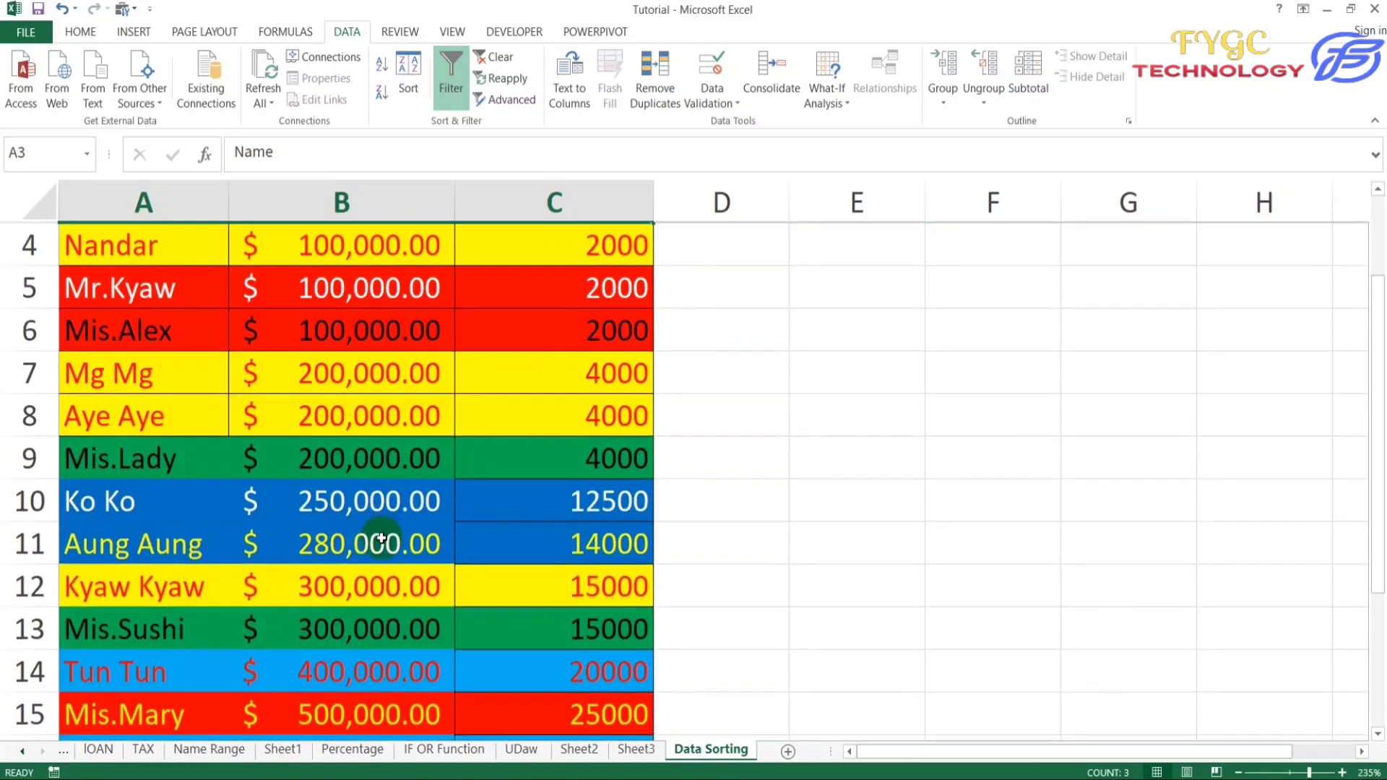
Sort the table by the Salary column from largest to smallest
{"action": "scroll", "coordinate": [370, 573], "scroll_direction": "up", "scroll_amount": 2}
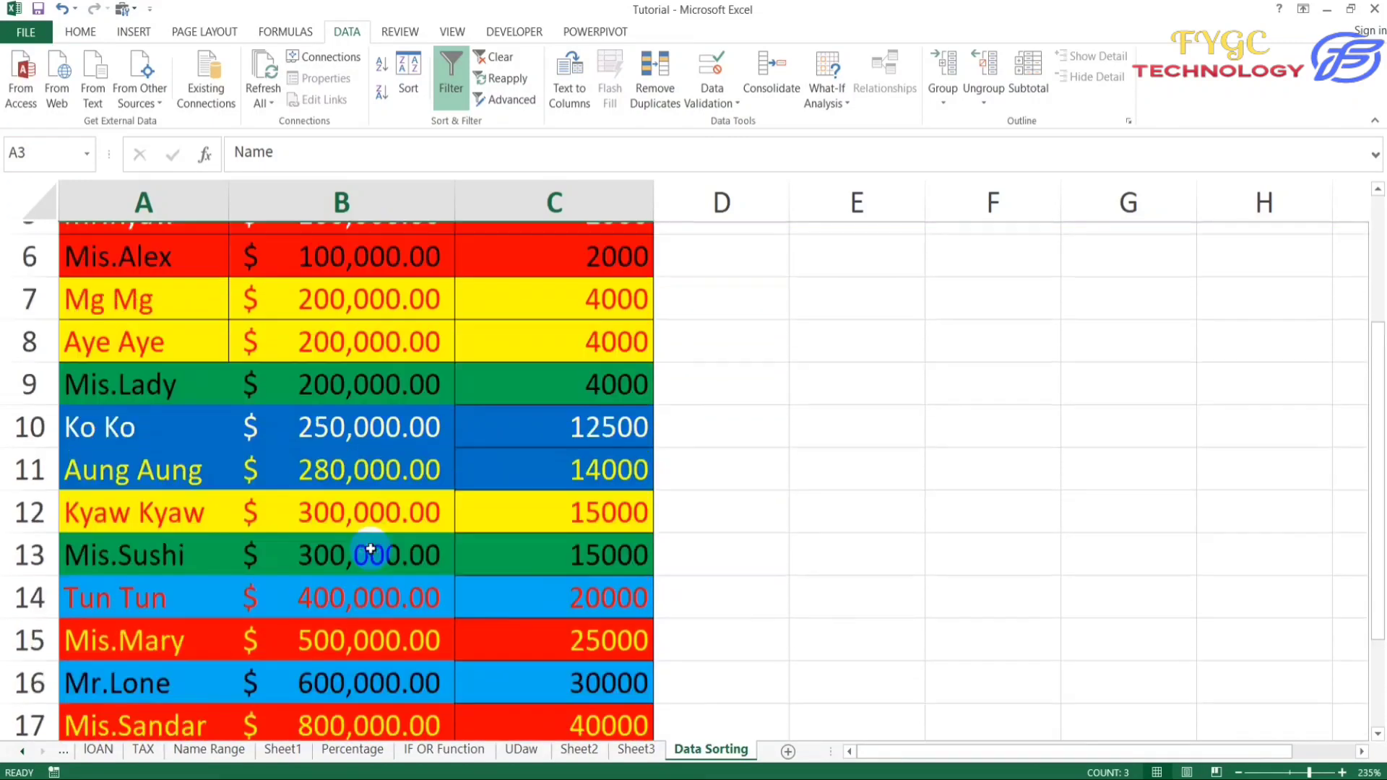
{"action": "left_click", "coordinate": [446, 369]}
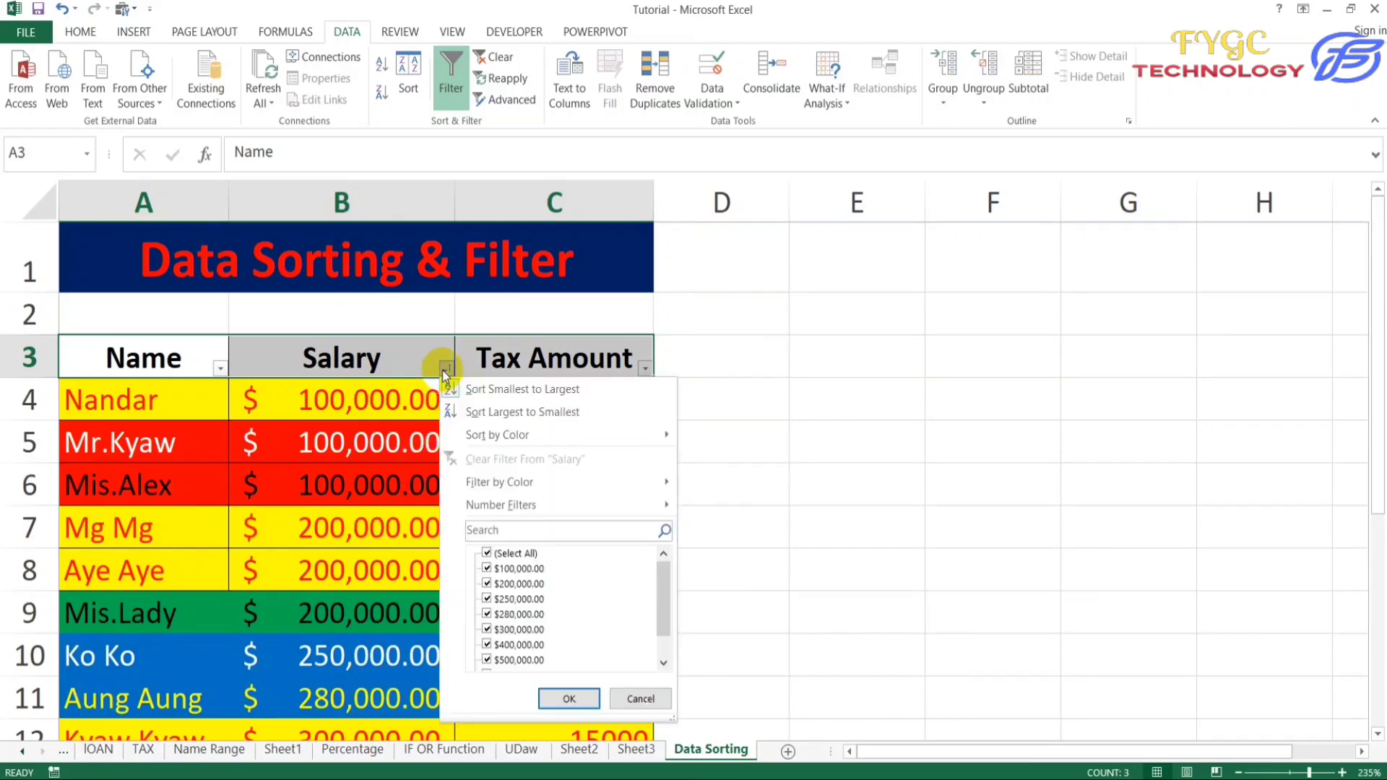
{"action": "left_click", "coordinate": [489, 413]}
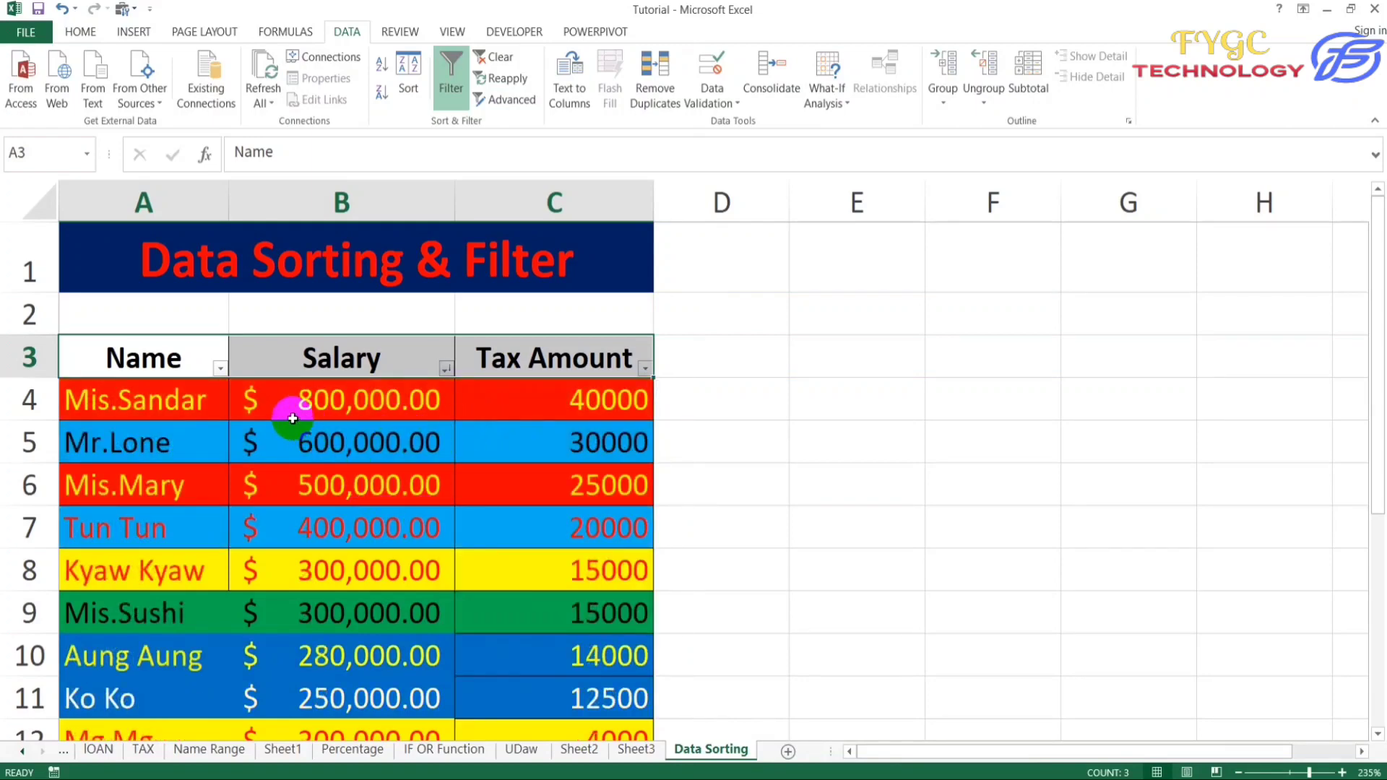
Apply an Equals text filter to the Name column, entering the full name of the person in row 8
{"action": "left_click", "coordinate": [219, 369]}
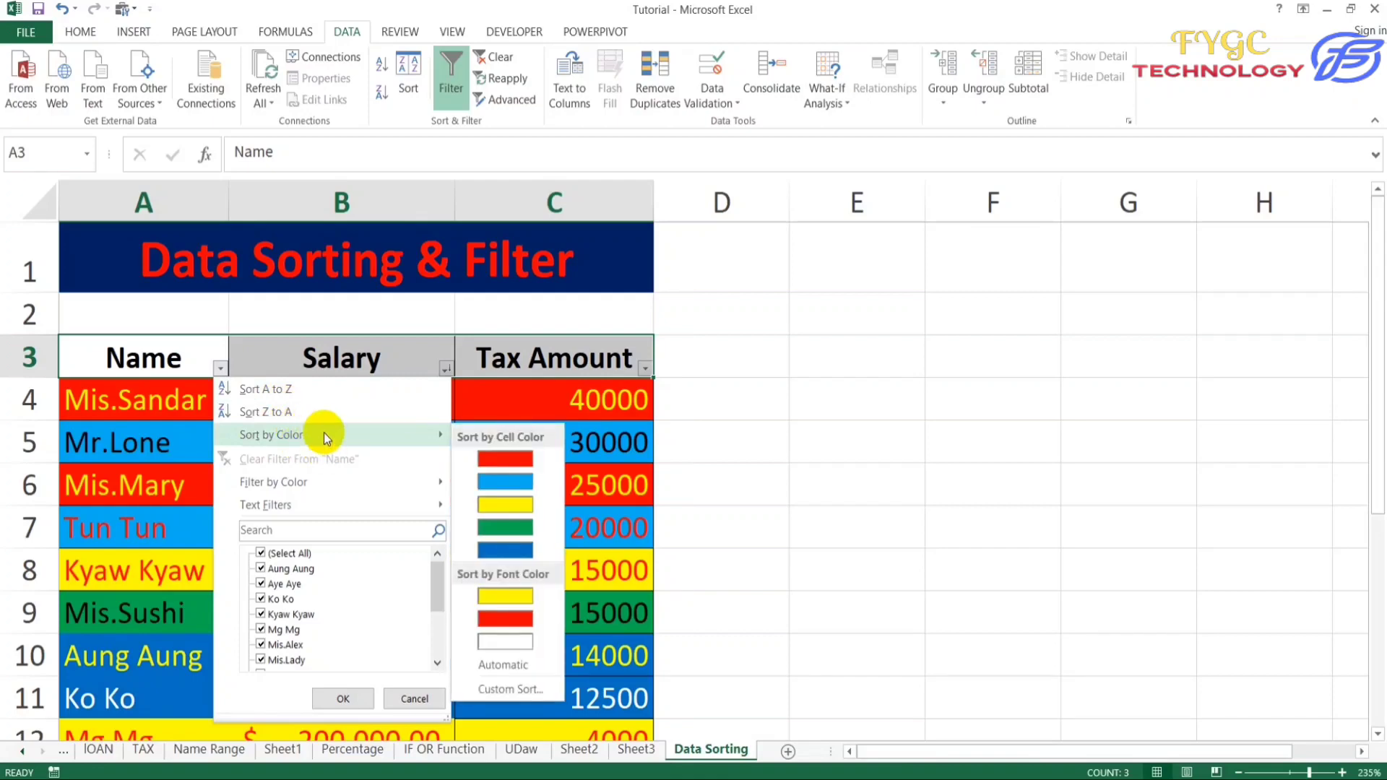
{"action": "mouse_move", "coordinate": [336, 478]}
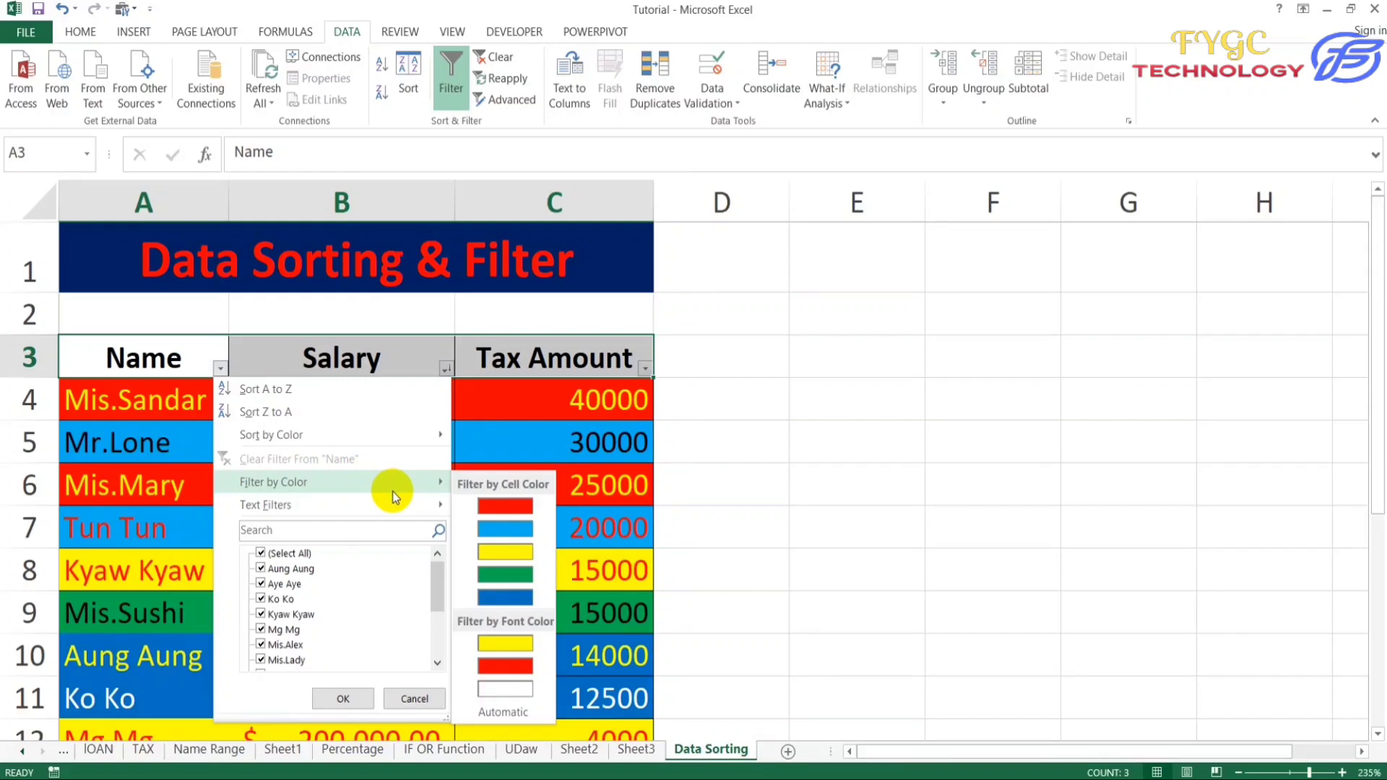
{"action": "mouse_move", "coordinate": [393, 506]}
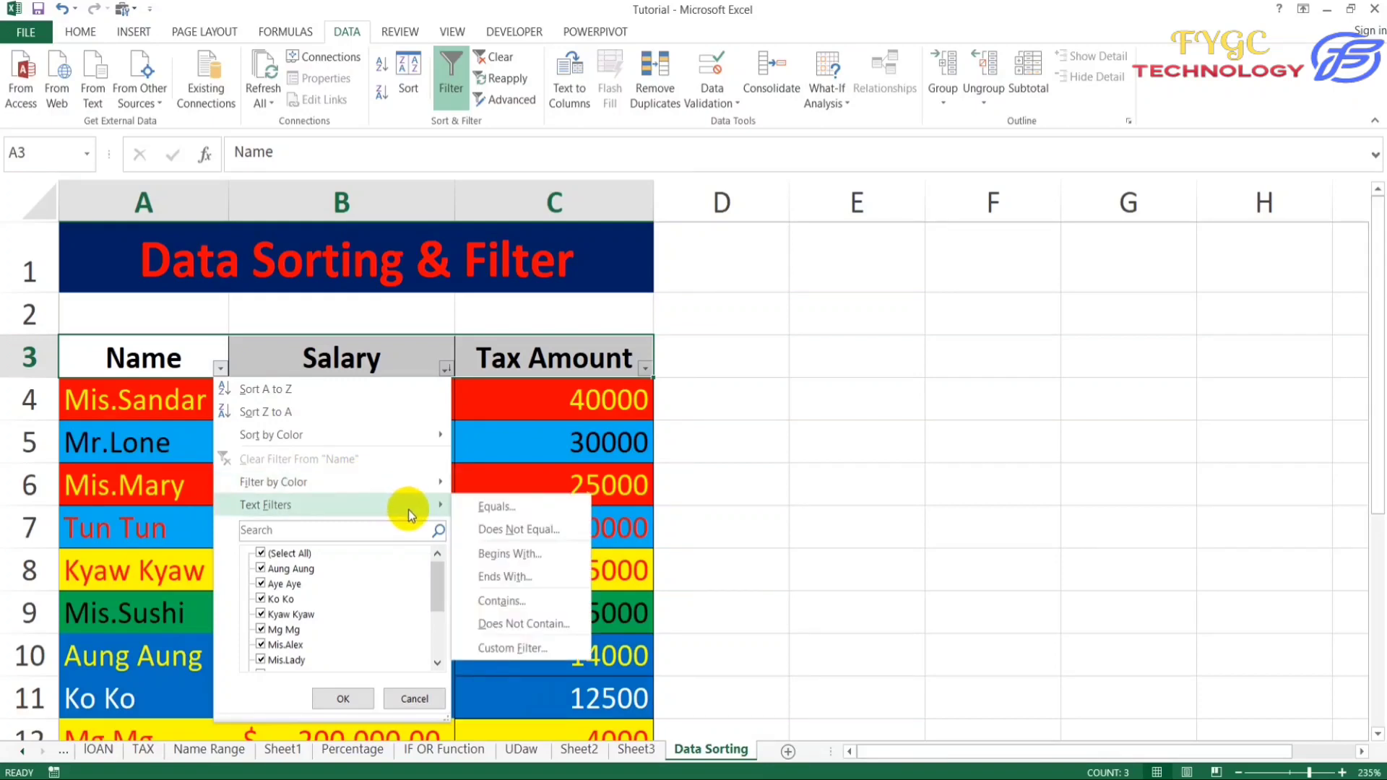
{"action": "left_click", "coordinate": [483, 513]}
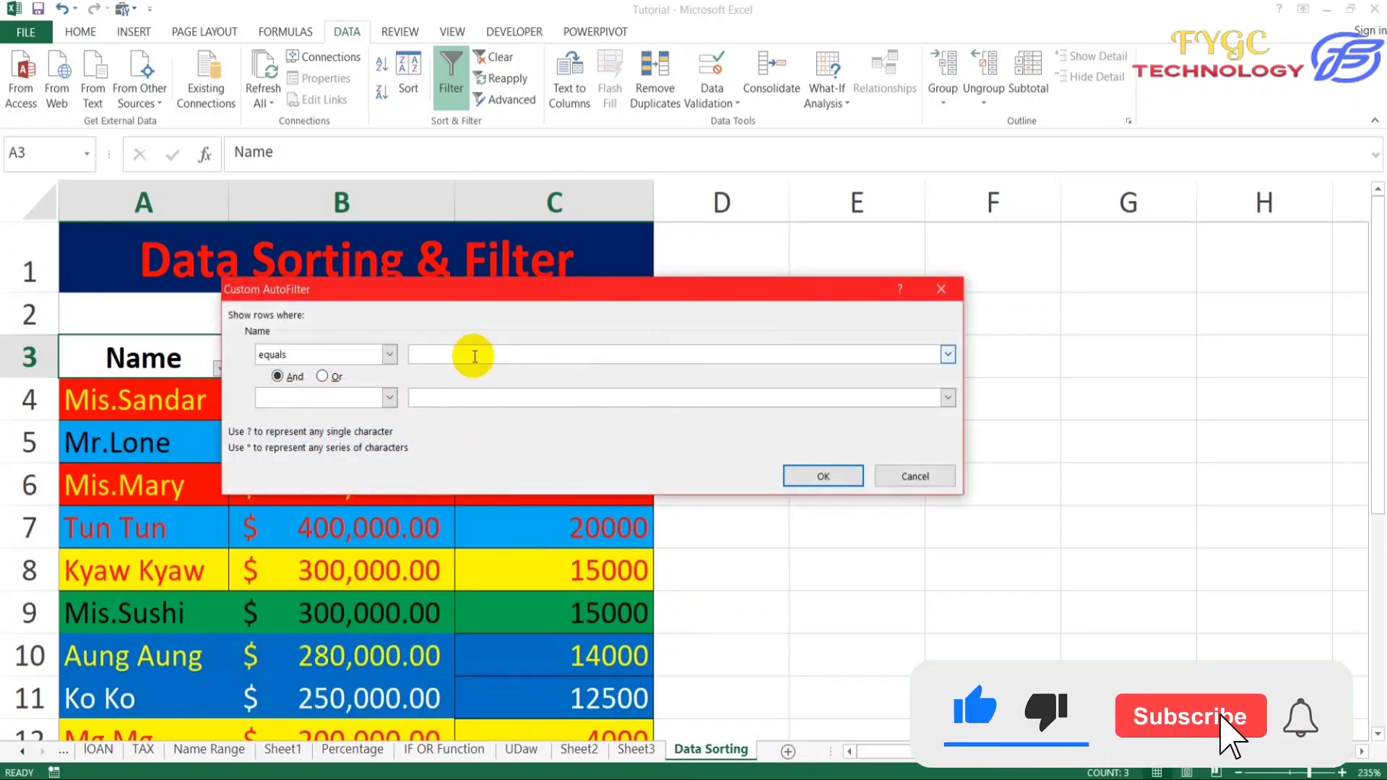
{"action": "type", "text": "Kyaw K"}
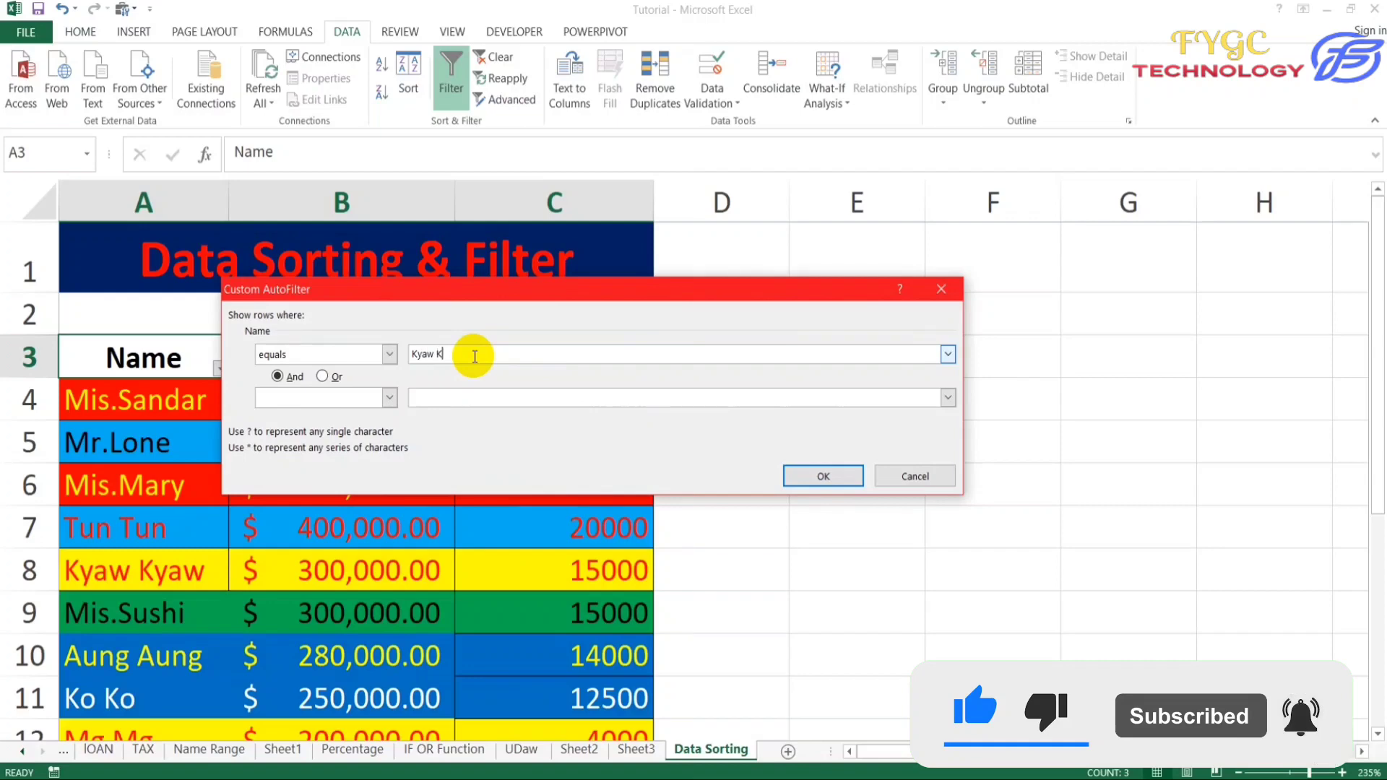
{"action": "type", "text": "yaw"}
{"action": "key", "text": "Return"}
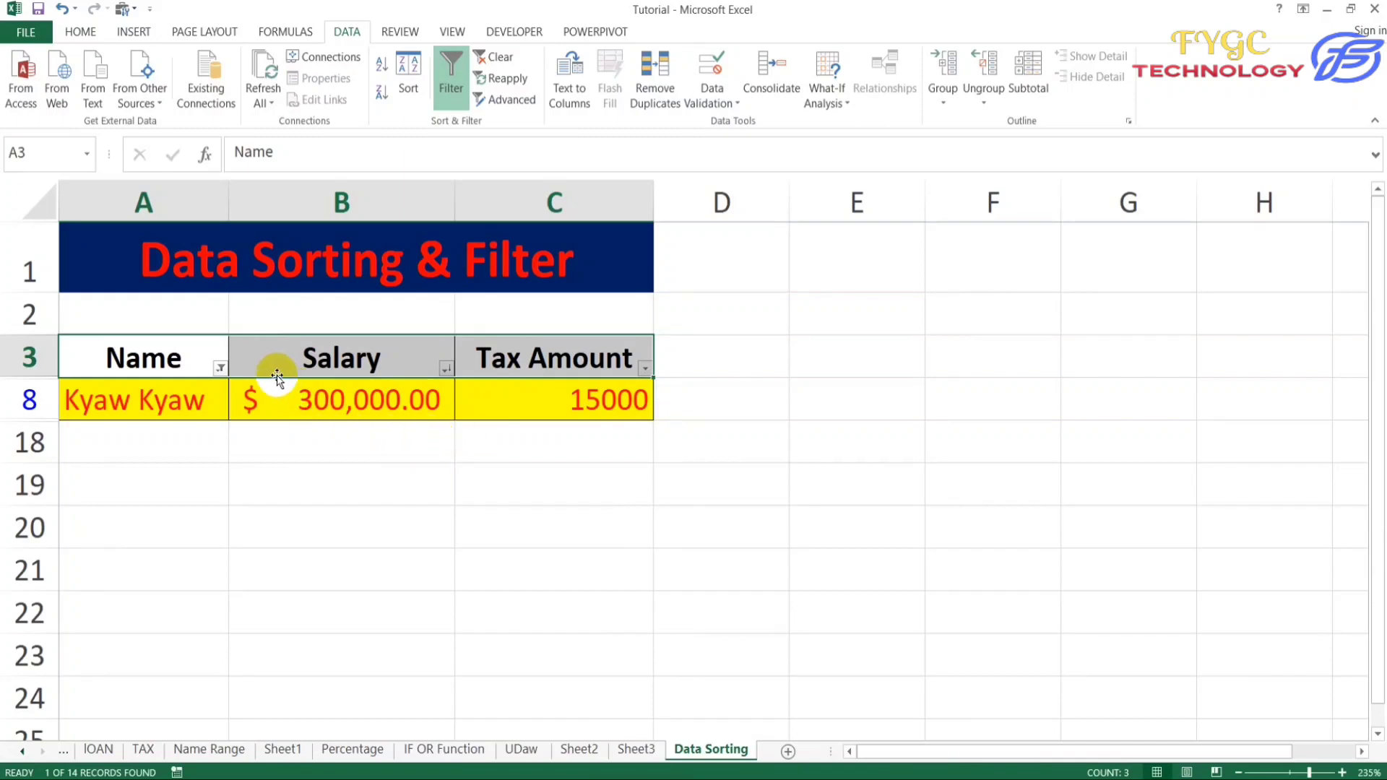
Clear the text filter from the Name column
{"action": "left_click", "coordinate": [221, 368]}
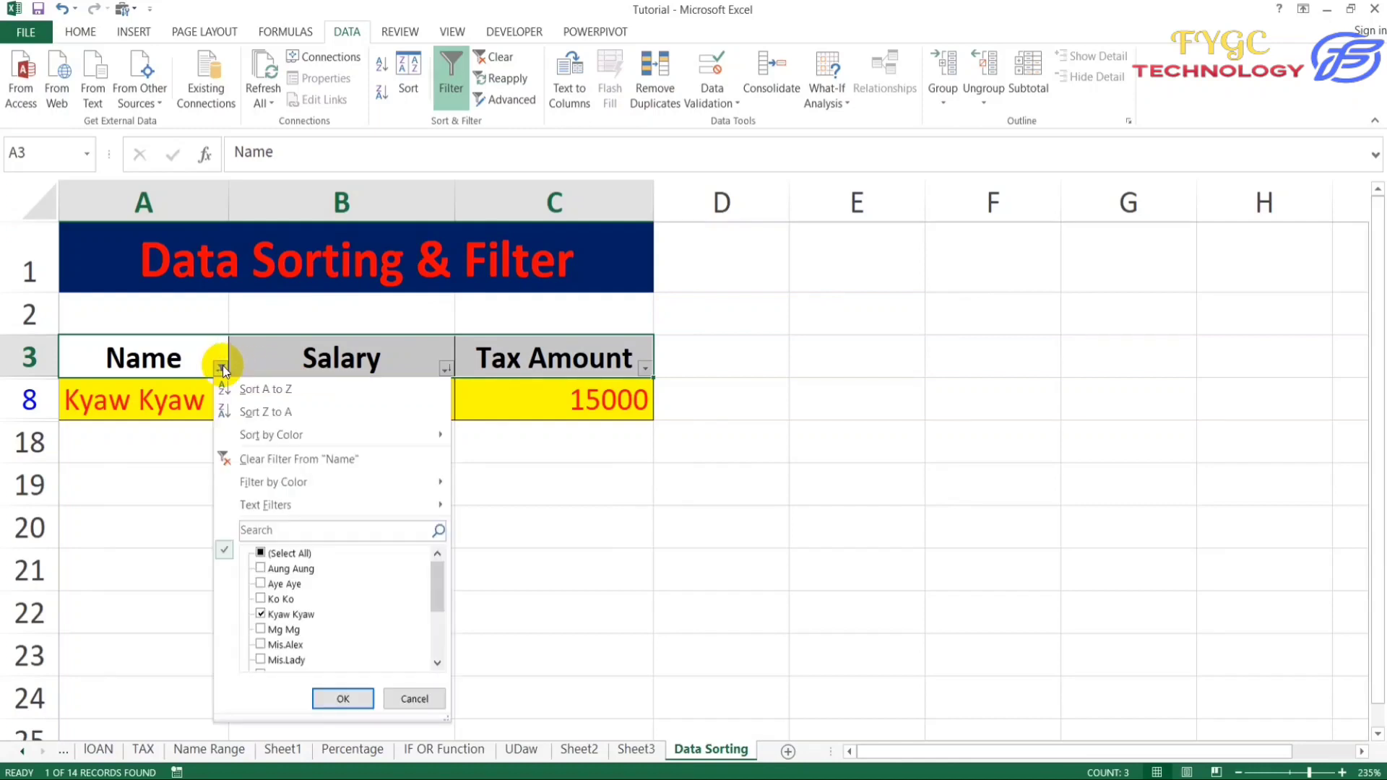
{"action": "mouse_move", "coordinate": [308, 505]}
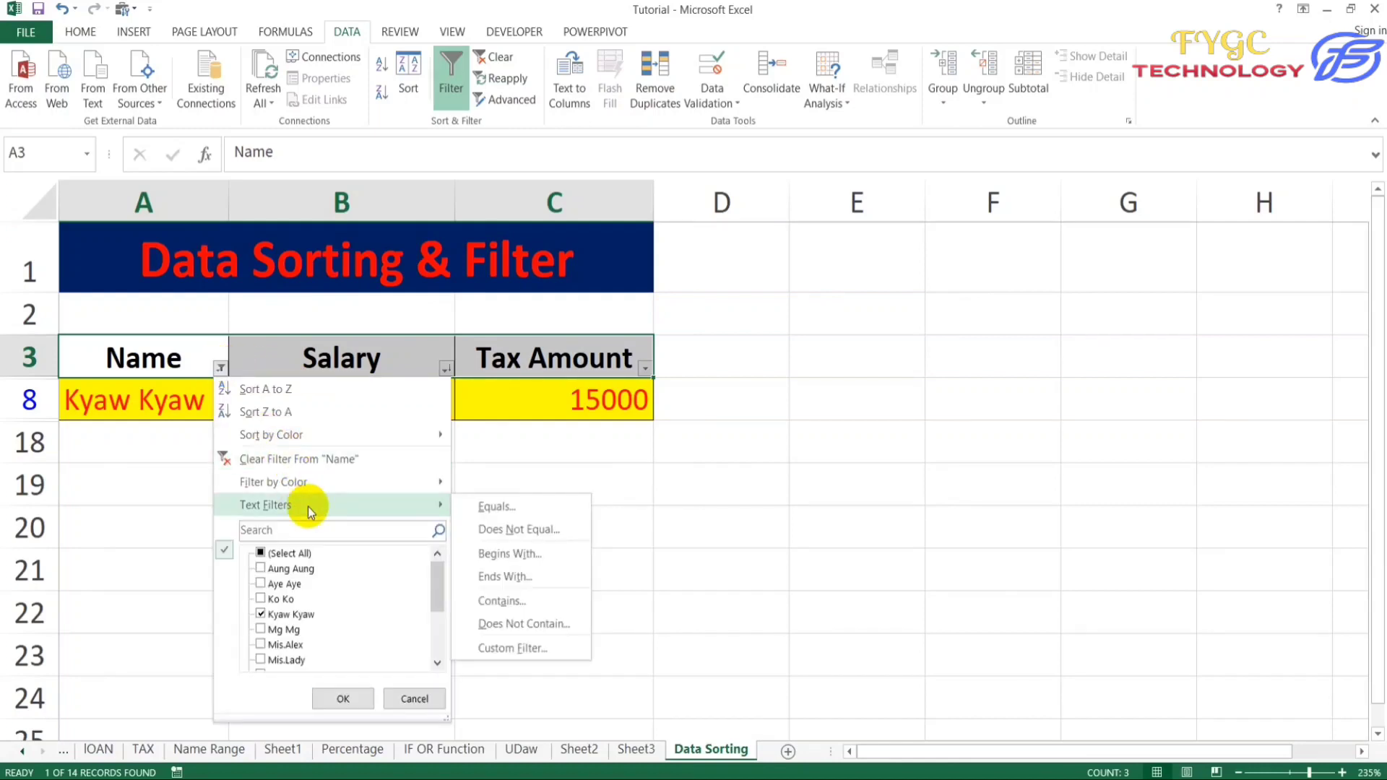
{"action": "left_click", "coordinate": [319, 463]}
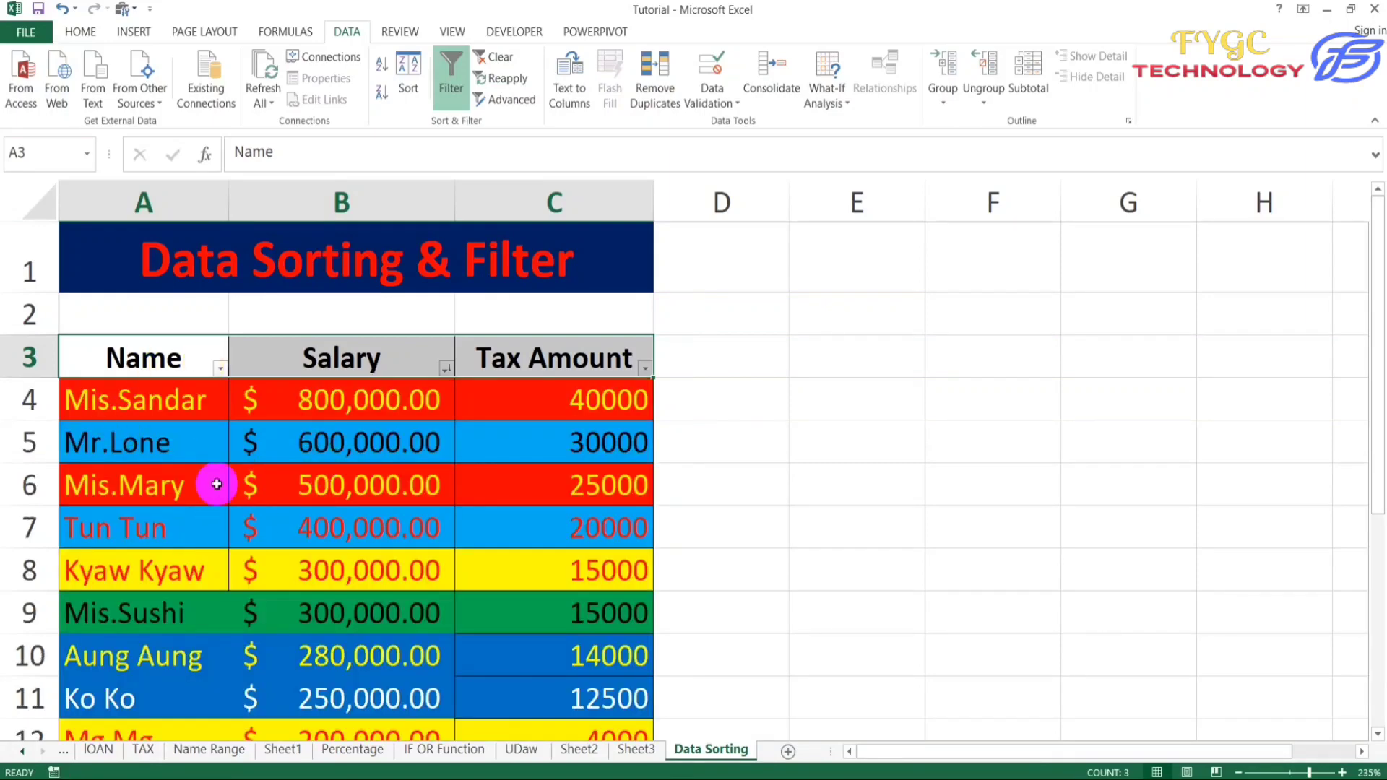
Apply a Does Not Equal text filter to the Name column with the full name from row 8, and review the filtered rows
{"action": "left_click", "coordinate": [220, 368]}
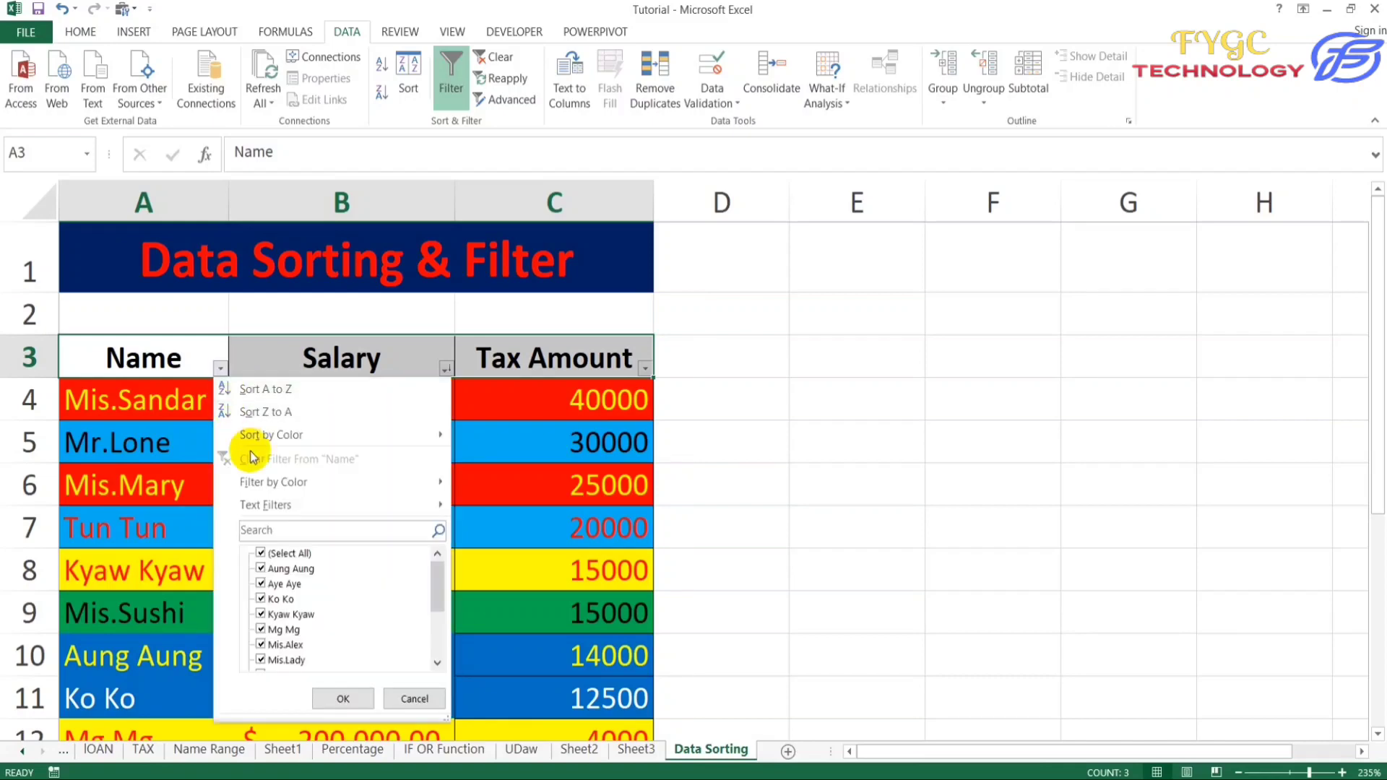
{"action": "mouse_move", "coordinate": [288, 501]}
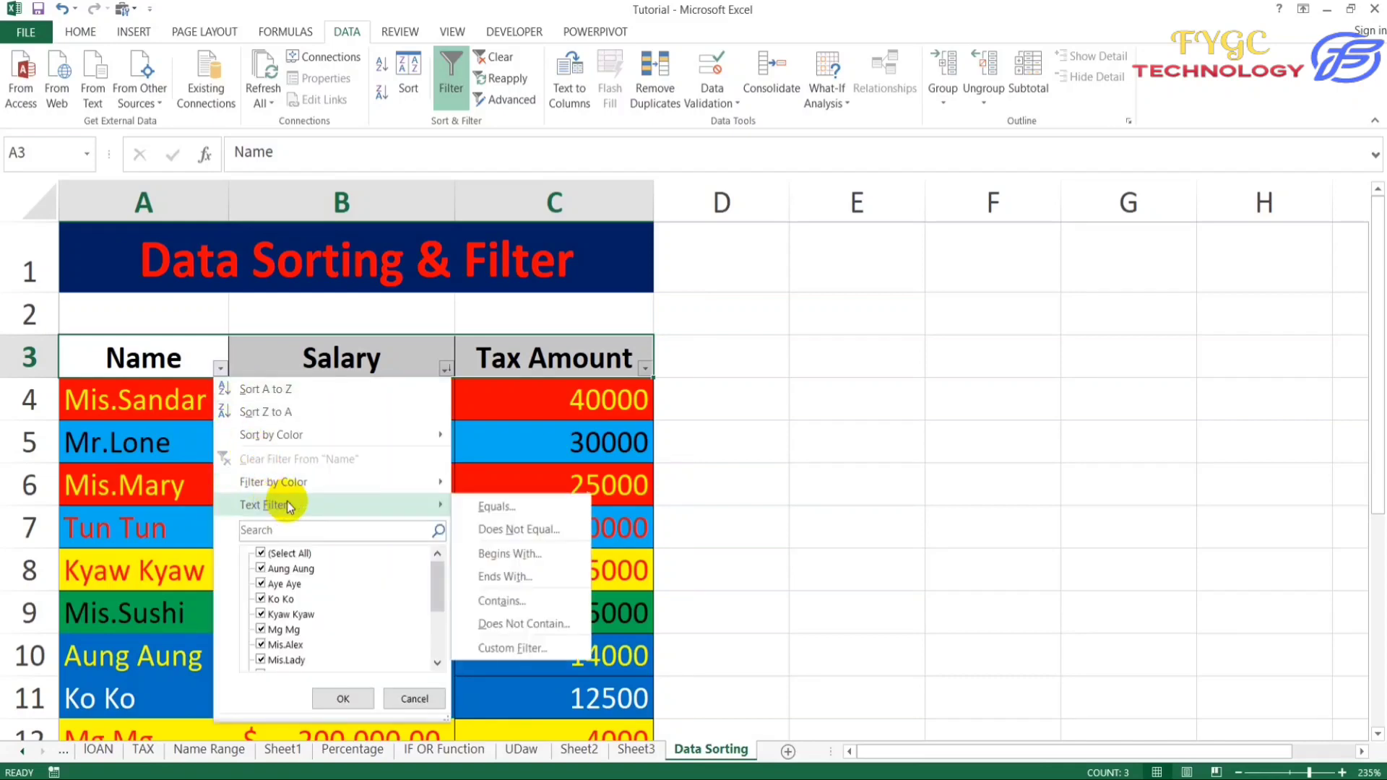
{"action": "left_click", "coordinate": [510, 531]}
{"action": "left_click", "coordinate": [440, 349]}
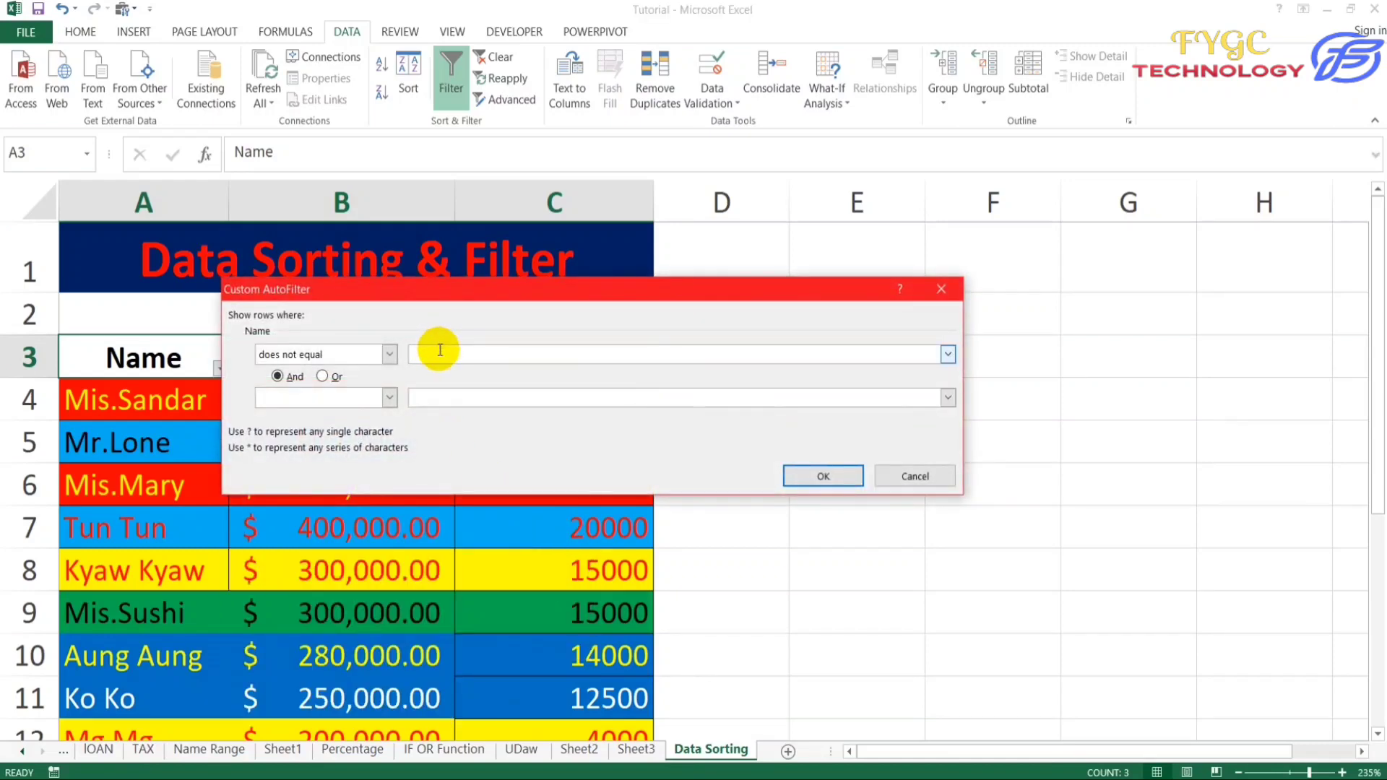
{"action": "type", "text": "J"}
{"action": "key", "text": "BackSpace"}
{"action": "type", "text": "kYA"}
{"action": "key", "text": "BackSpace"}
{"action": "type", "text": "Kyaw Kyaw"}
{"action": "key", "text": "Return"}
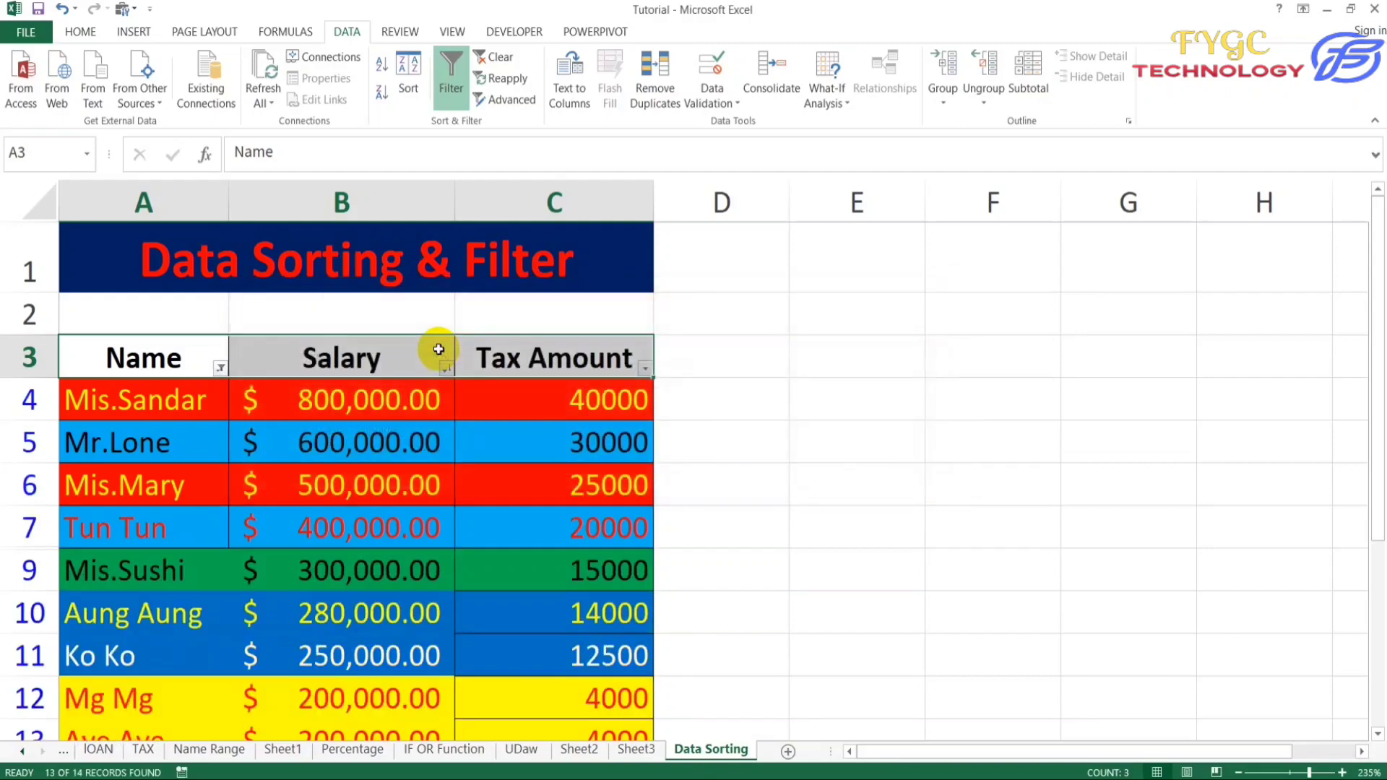
{"action": "scroll", "coordinate": [437, 350], "scroll_direction": "down", "scroll_amount": 2}
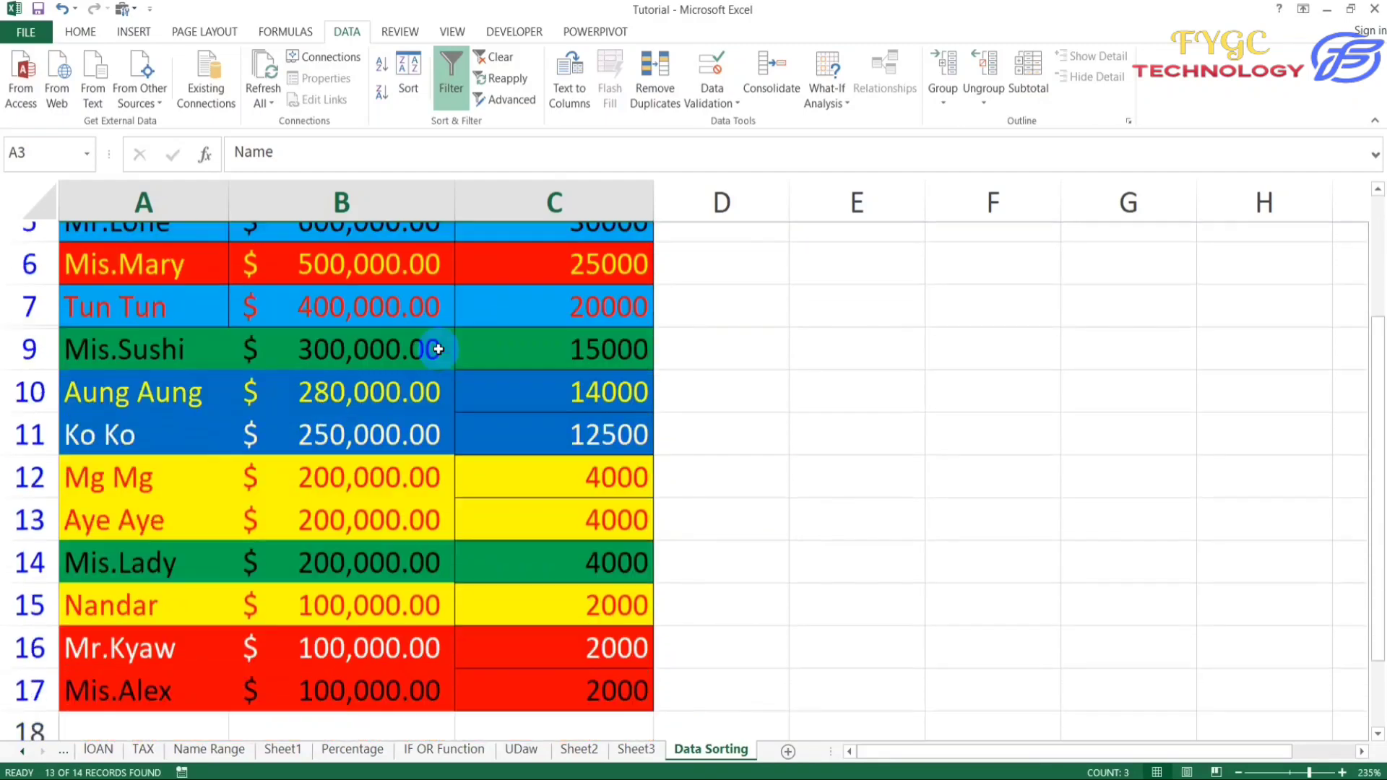
{"action": "scroll", "coordinate": [412, 383], "scroll_direction": "up", "scroll_amount": 2}
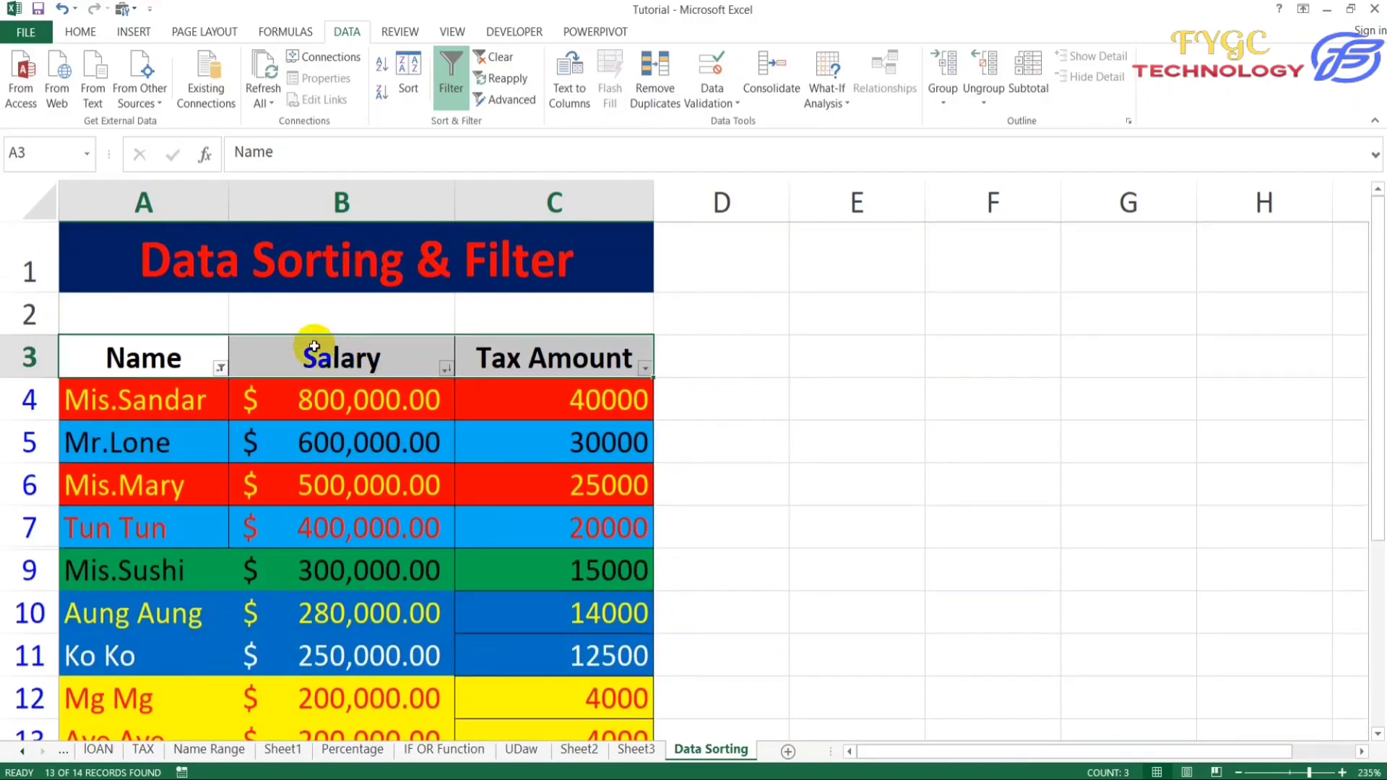
Apply the Does Not Equal text filter to the Name column again with its comparison value left empty
{"action": "left_click", "coordinate": [221, 368]}
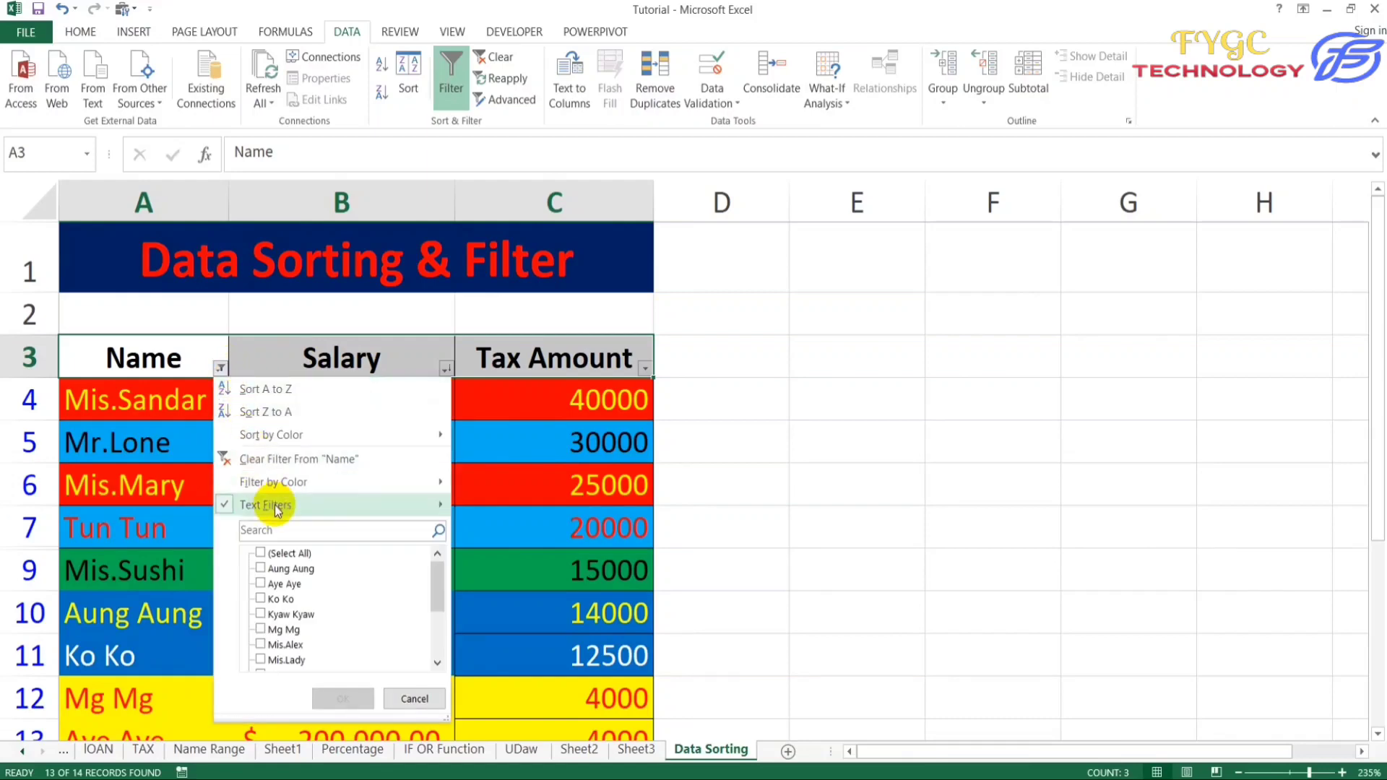
{"action": "mouse_move", "coordinate": [348, 484]}
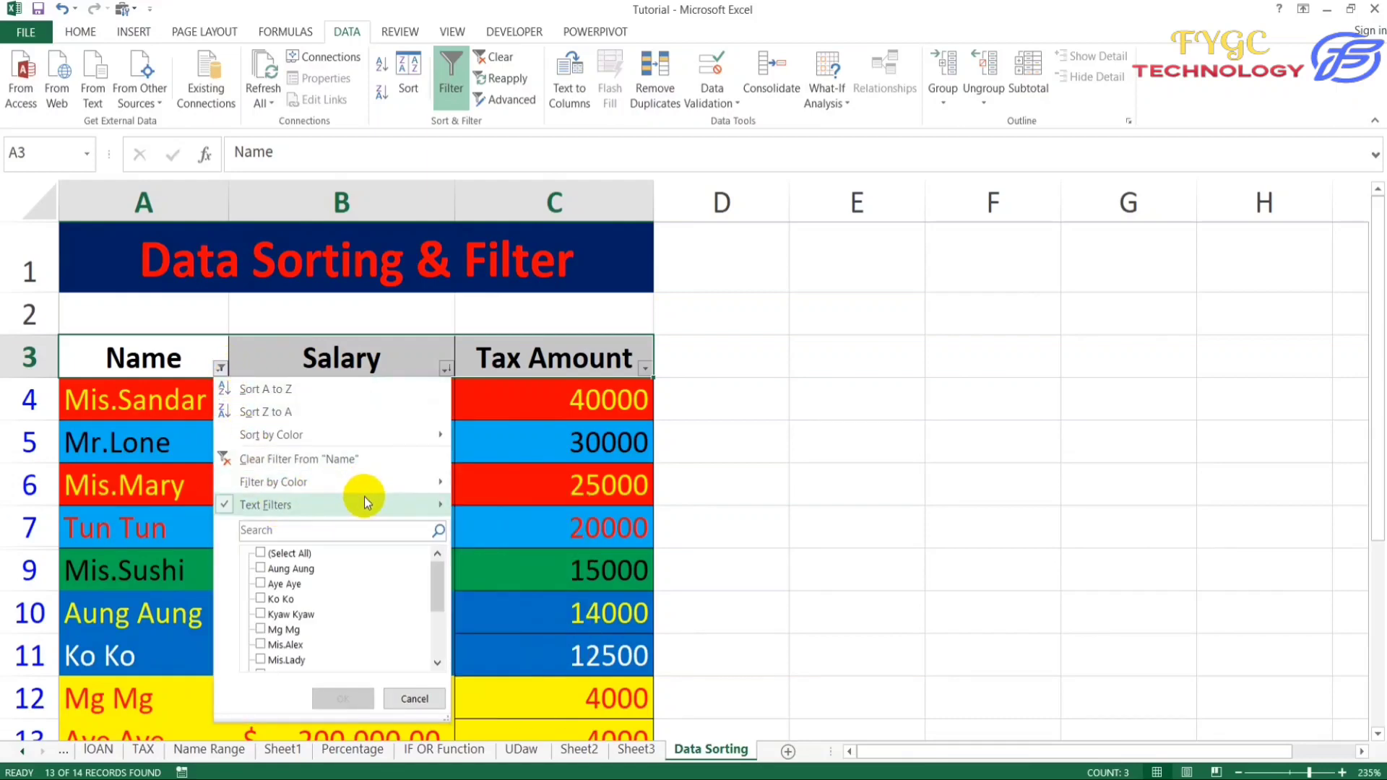
{"action": "mouse_move", "coordinate": [401, 498]}
{"action": "left_click", "coordinate": [519, 528]}
{"action": "left_click", "coordinate": [510, 354]}
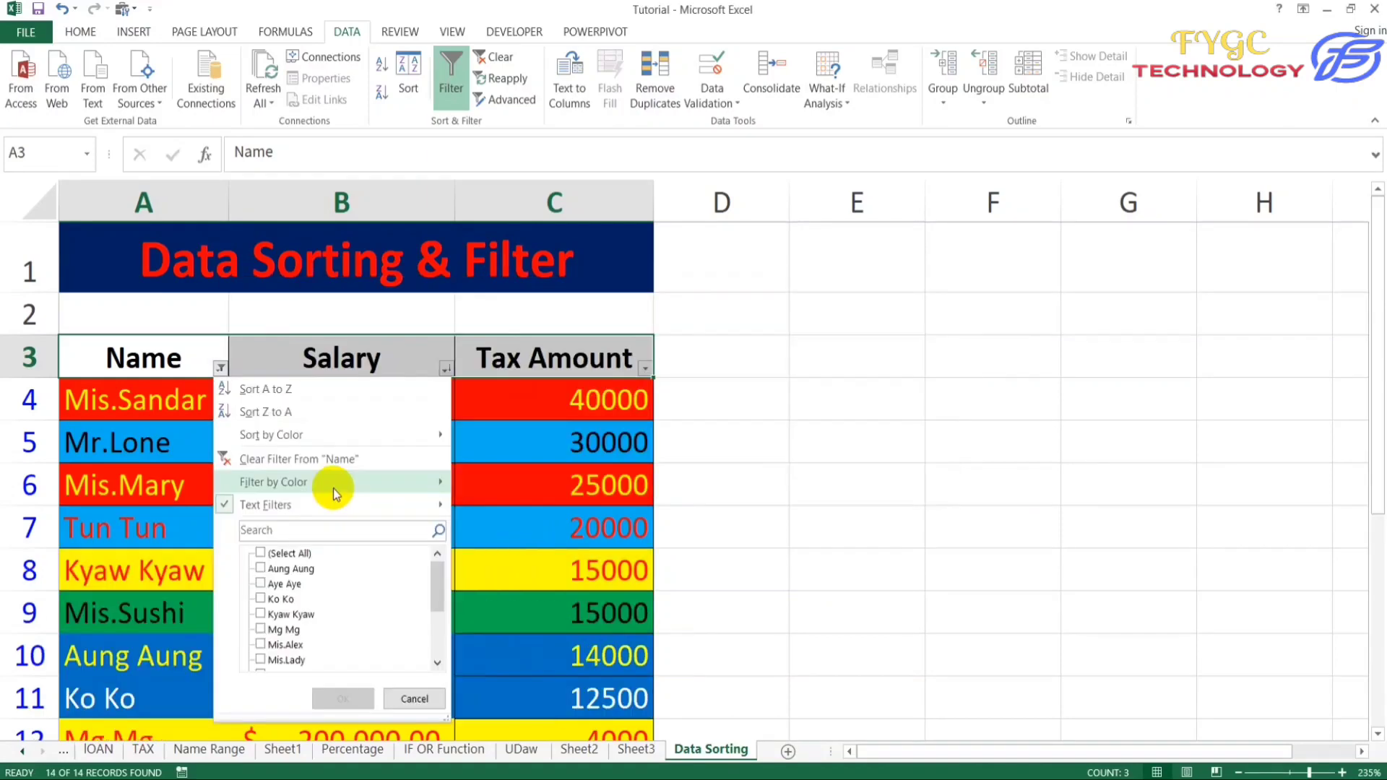
Apply a Begins With text filter to the Name column with the letter "a"
{"action": "mouse_move", "coordinate": [344, 501]}
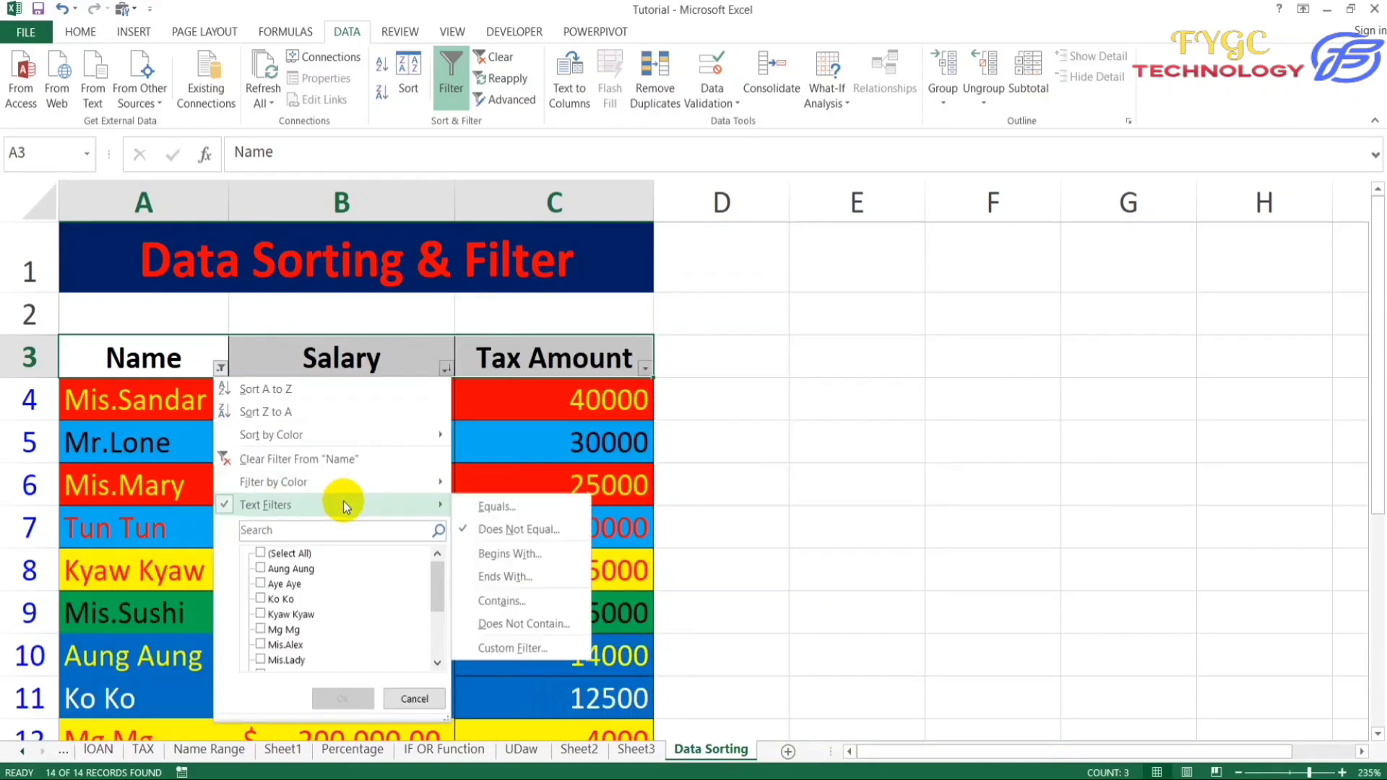
{"action": "left_click", "coordinate": [512, 552]}
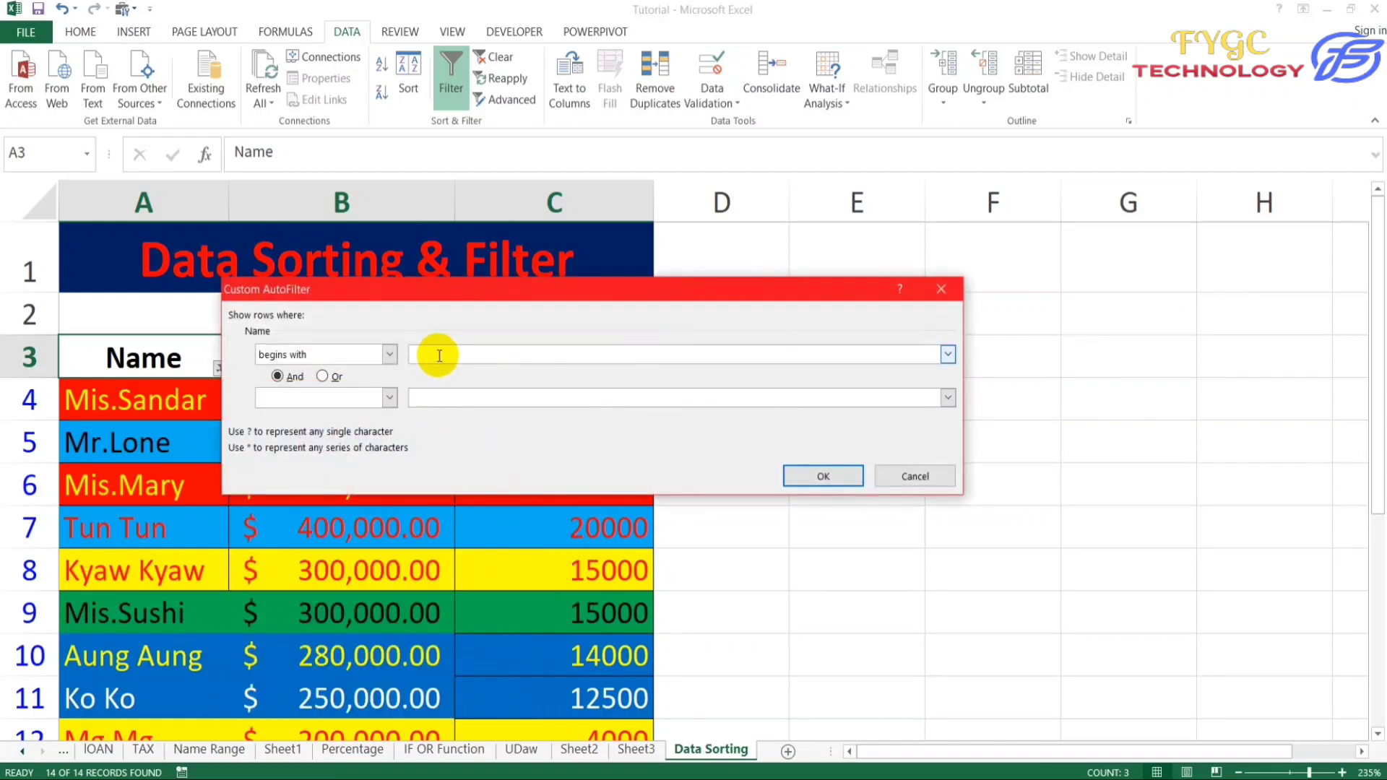
{"action": "type", "text": "K"}
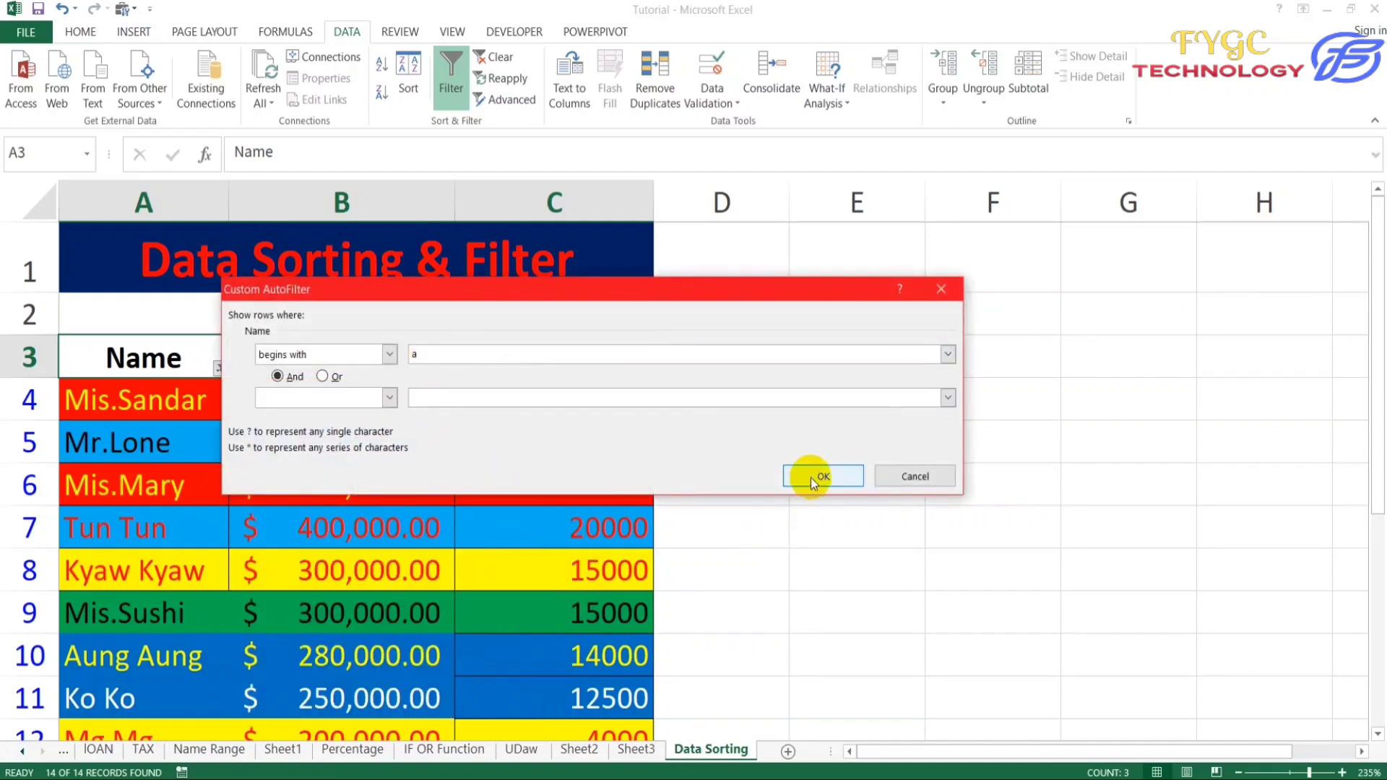
{"action": "left_click", "coordinate": [811, 479]}
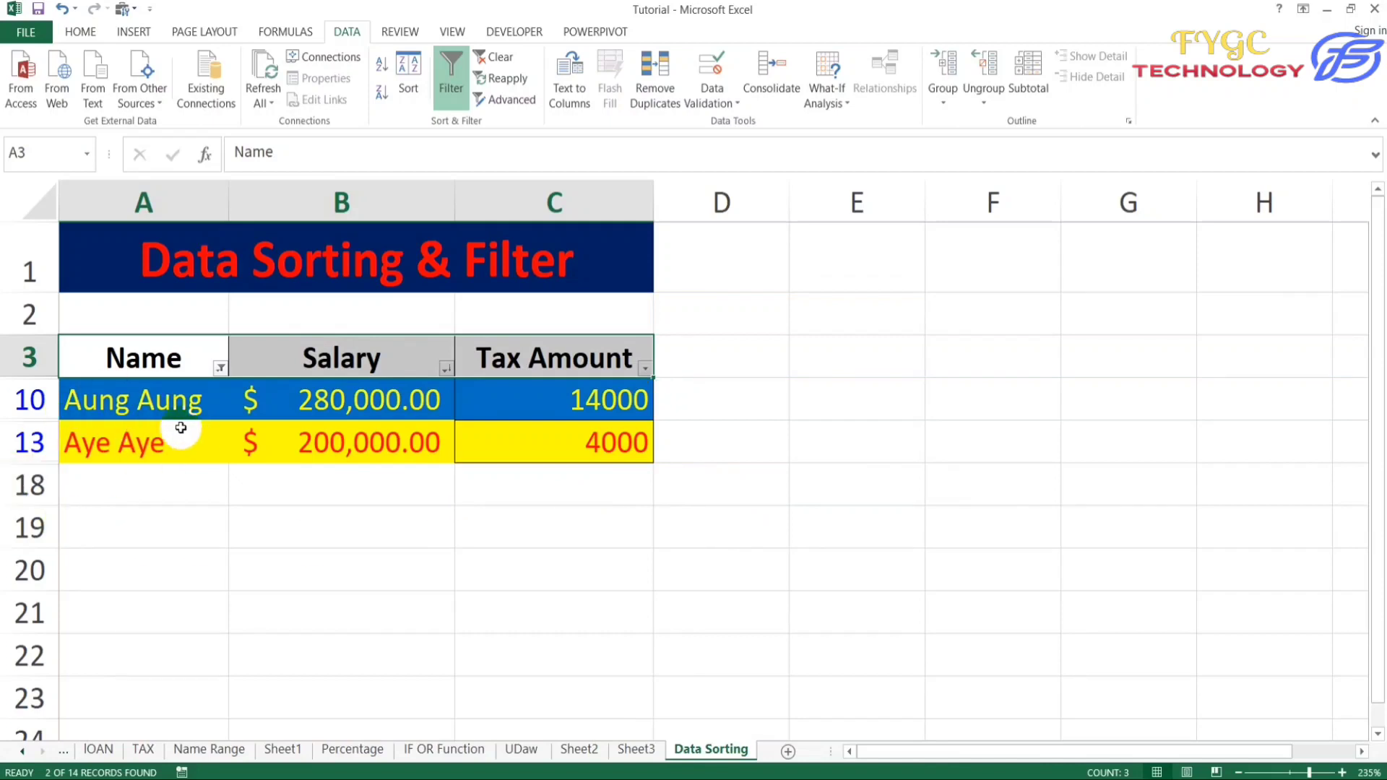
Replace the Name column's filter with an Ends With text filter for the letter "e"
{"action": "left_click", "coordinate": [219, 368]}
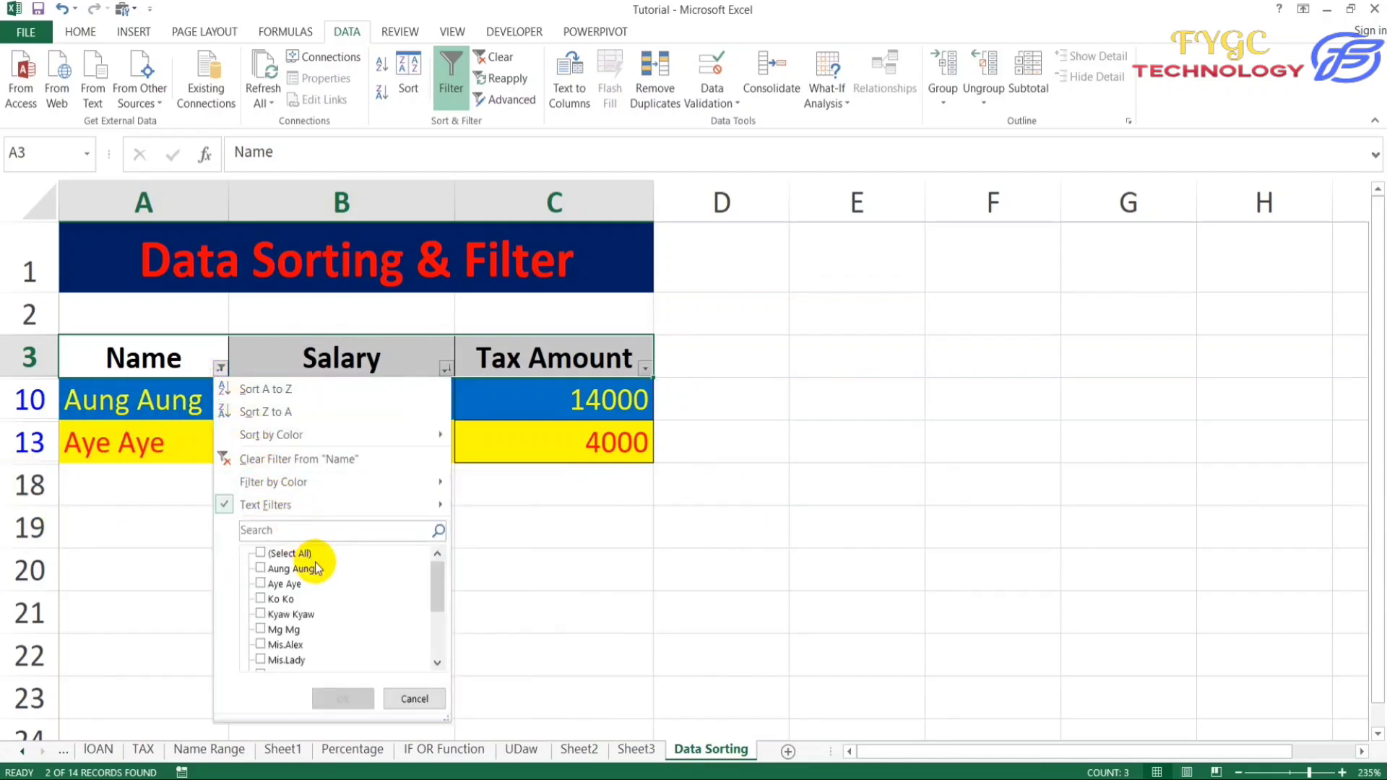
{"action": "mouse_move", "coordinate": [358, 505]}
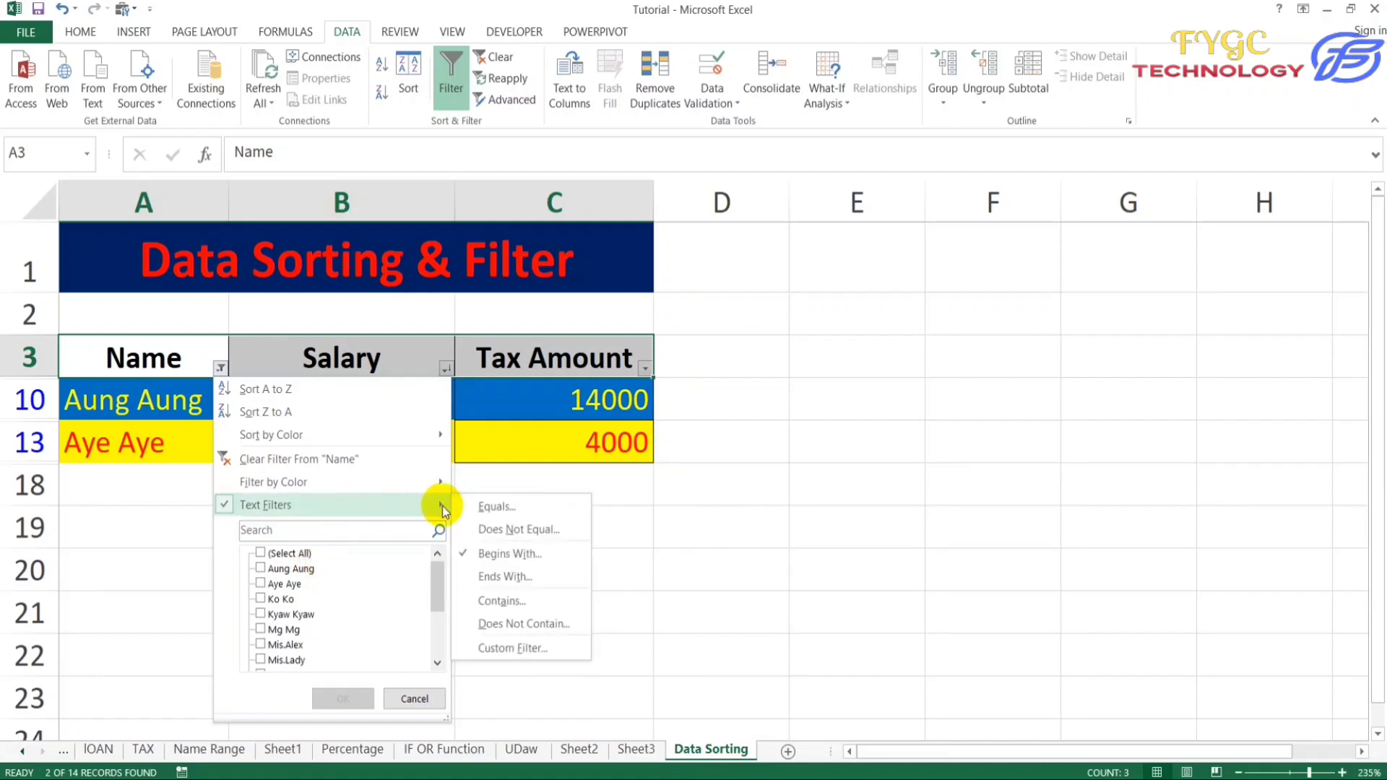
{"action": "left_click", "coordinate": [507, 576]}
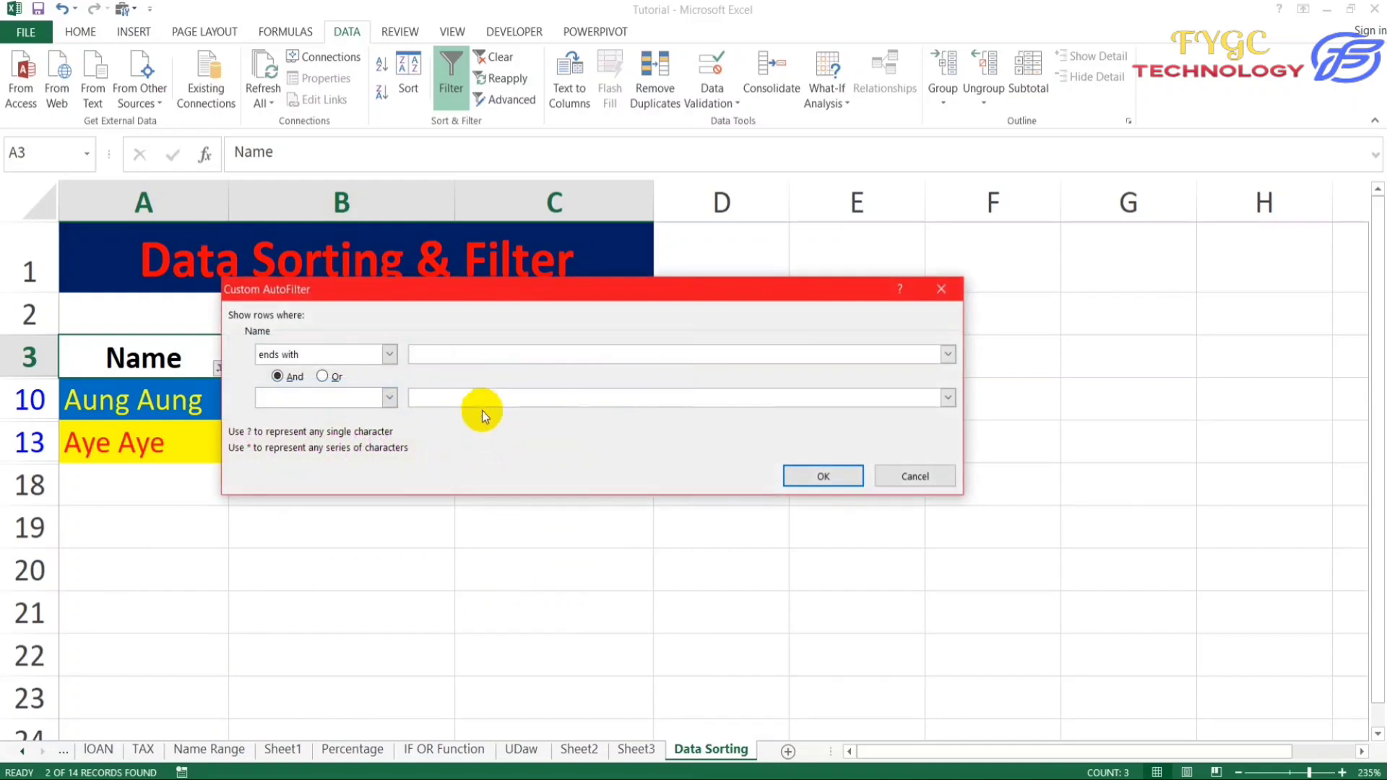
{"action": "type", "text": "e"}
{"action": "left_click", "coordinate": [824, 477]}
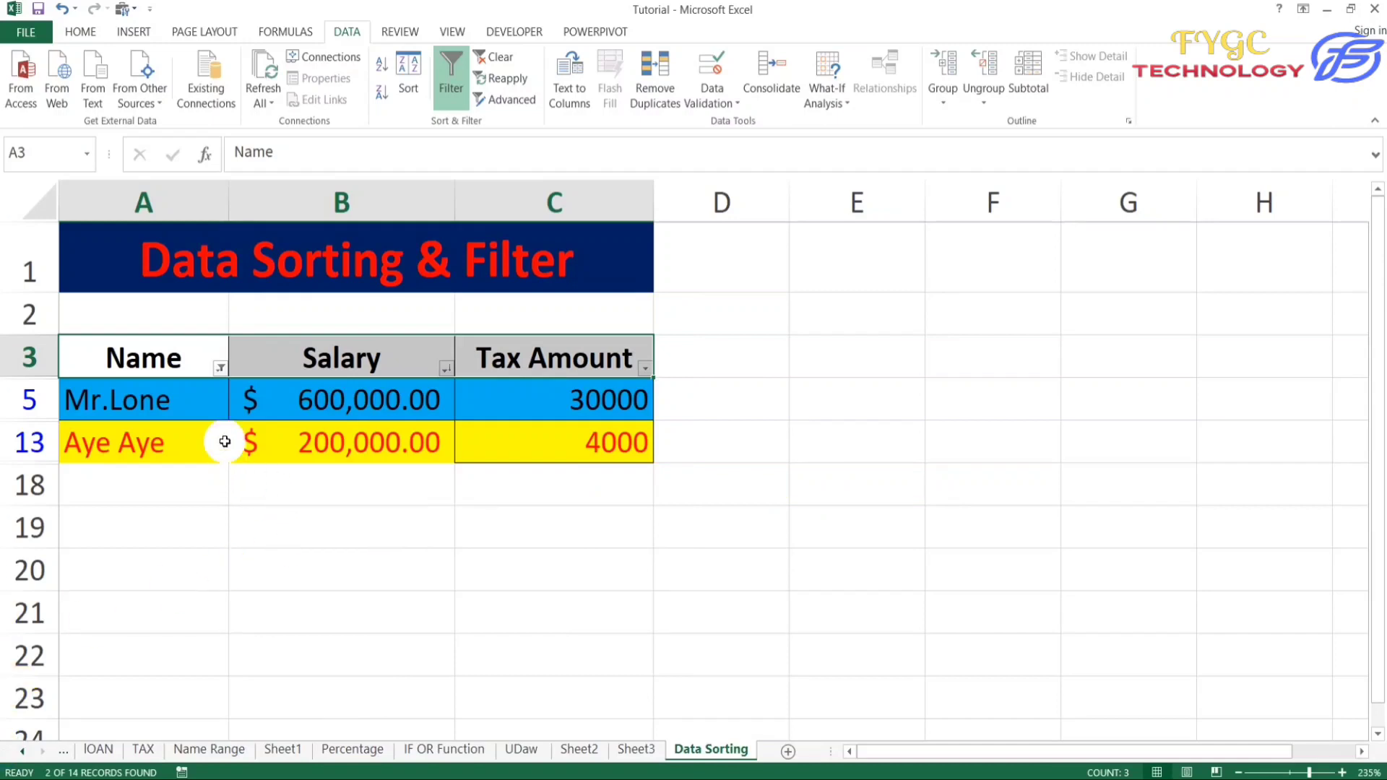
Filter the Name column to entries that contain "a" and look through the matching rows
{"action": "left_click", "coordinate": [223, 370]}
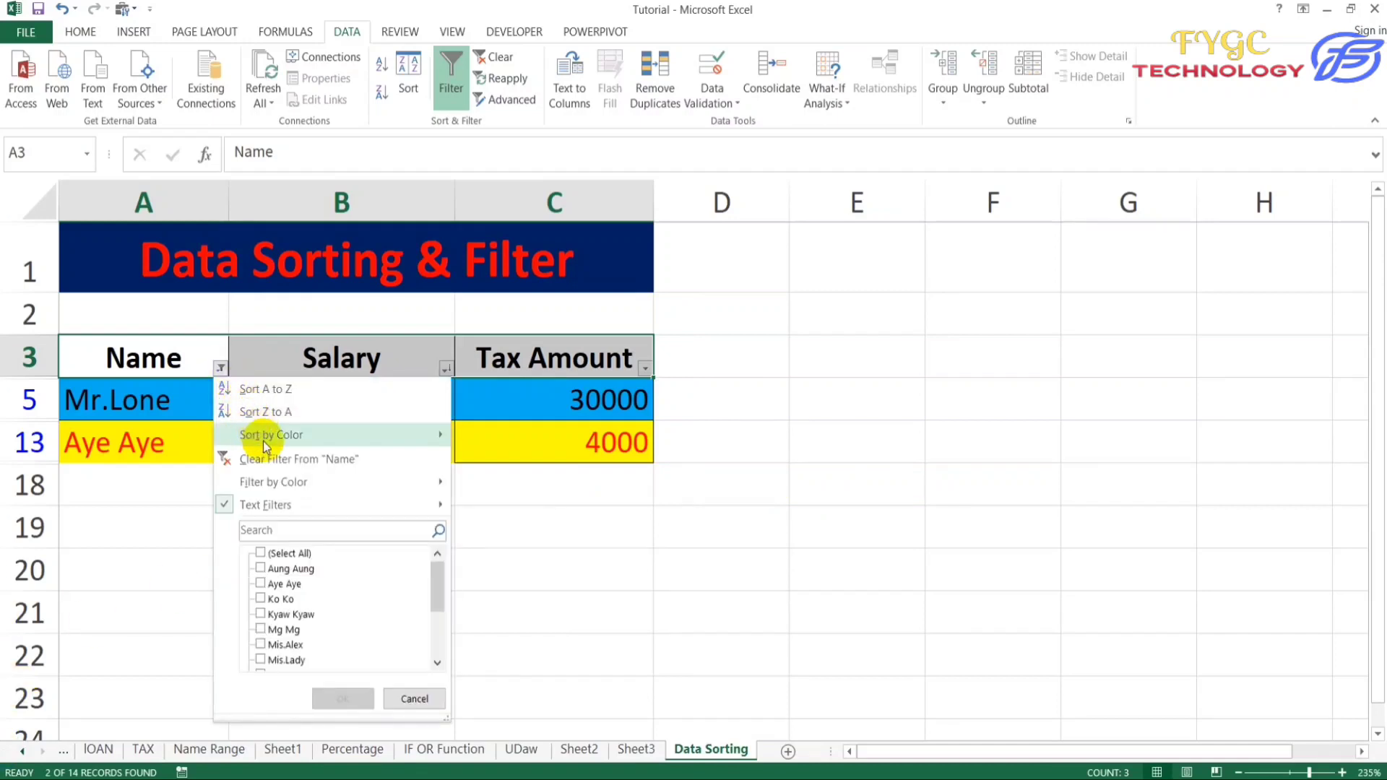
{"action": "mouse_move", "coordinate": [282, 481]}
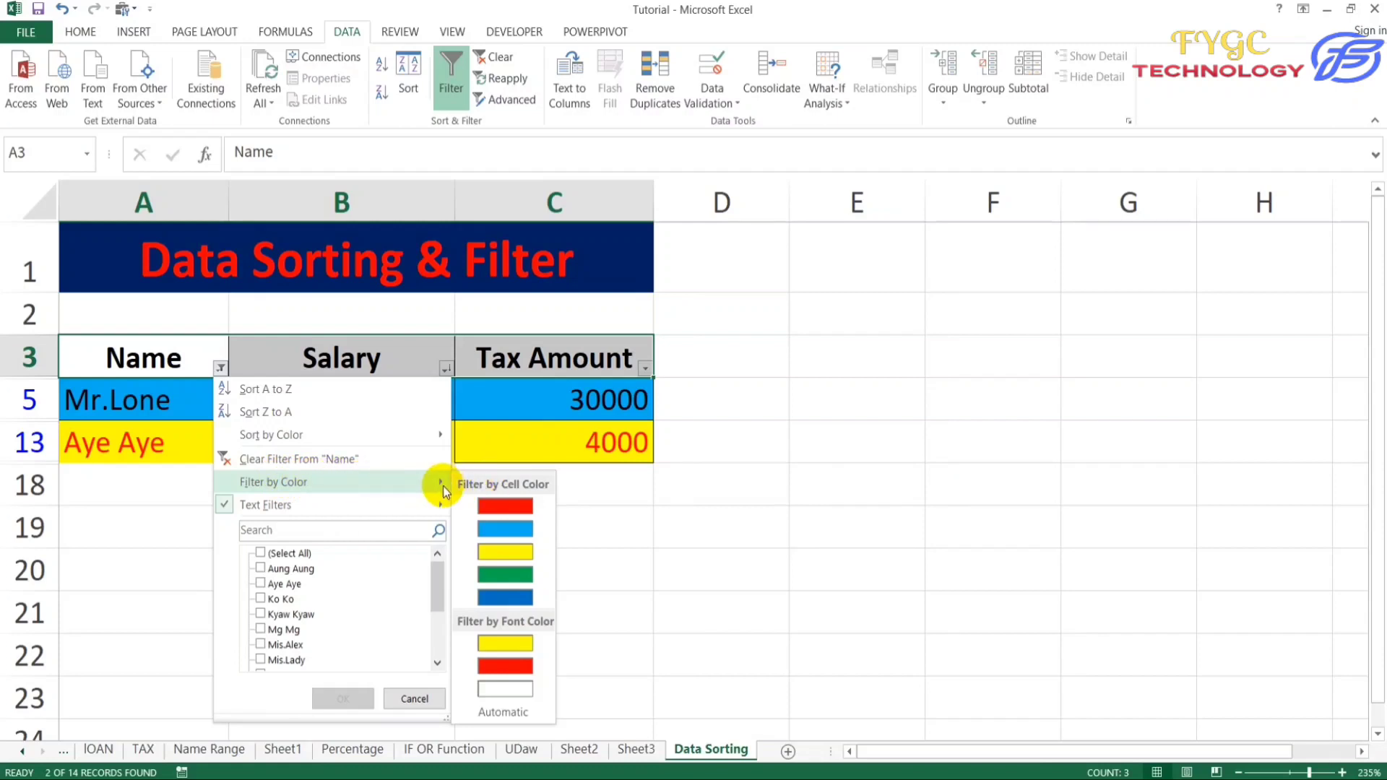
{"action": "mouse_move", "coordinate": [416, 502]}
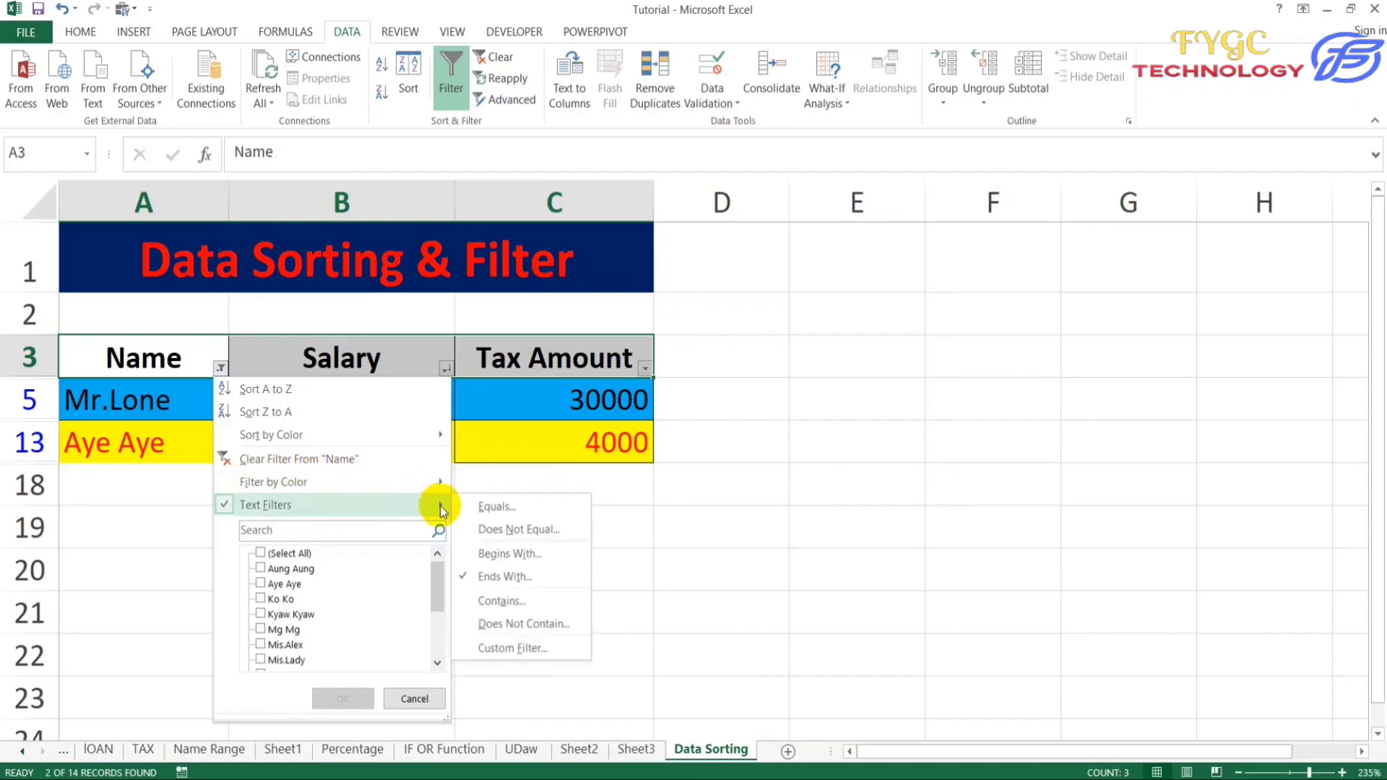
{"action": "left_click", "coordinate": [510, 601]}
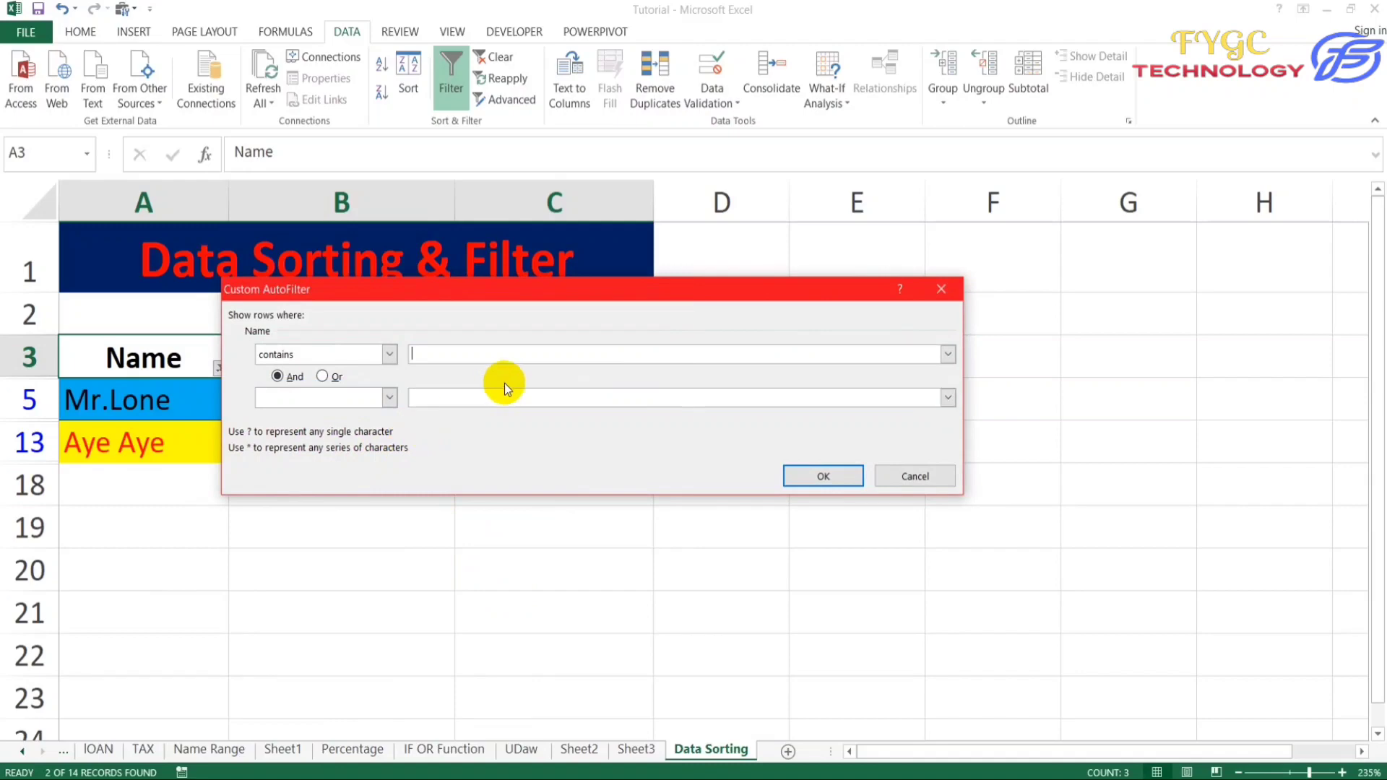
{"action": "type", "text": "a"}
{"action": "left_click", "coordinate": [824, 477]}
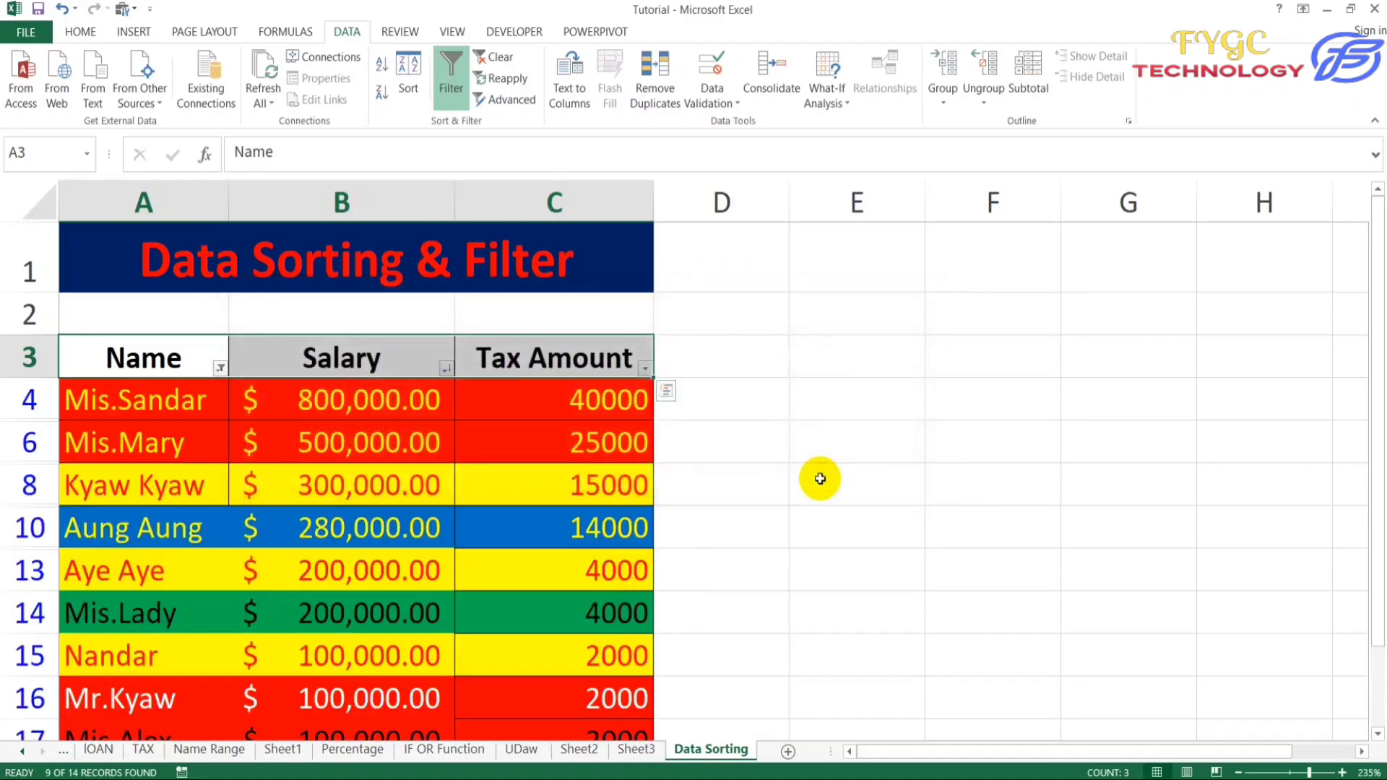
{"action": "scroll", "coordinate": [221, 494], "scroll_direction": "down", "scroll_amount": 2}
{"action": "scroll", "coordinate": [81, 445], "scroll_direction": "up", "scroll_amount": 2}
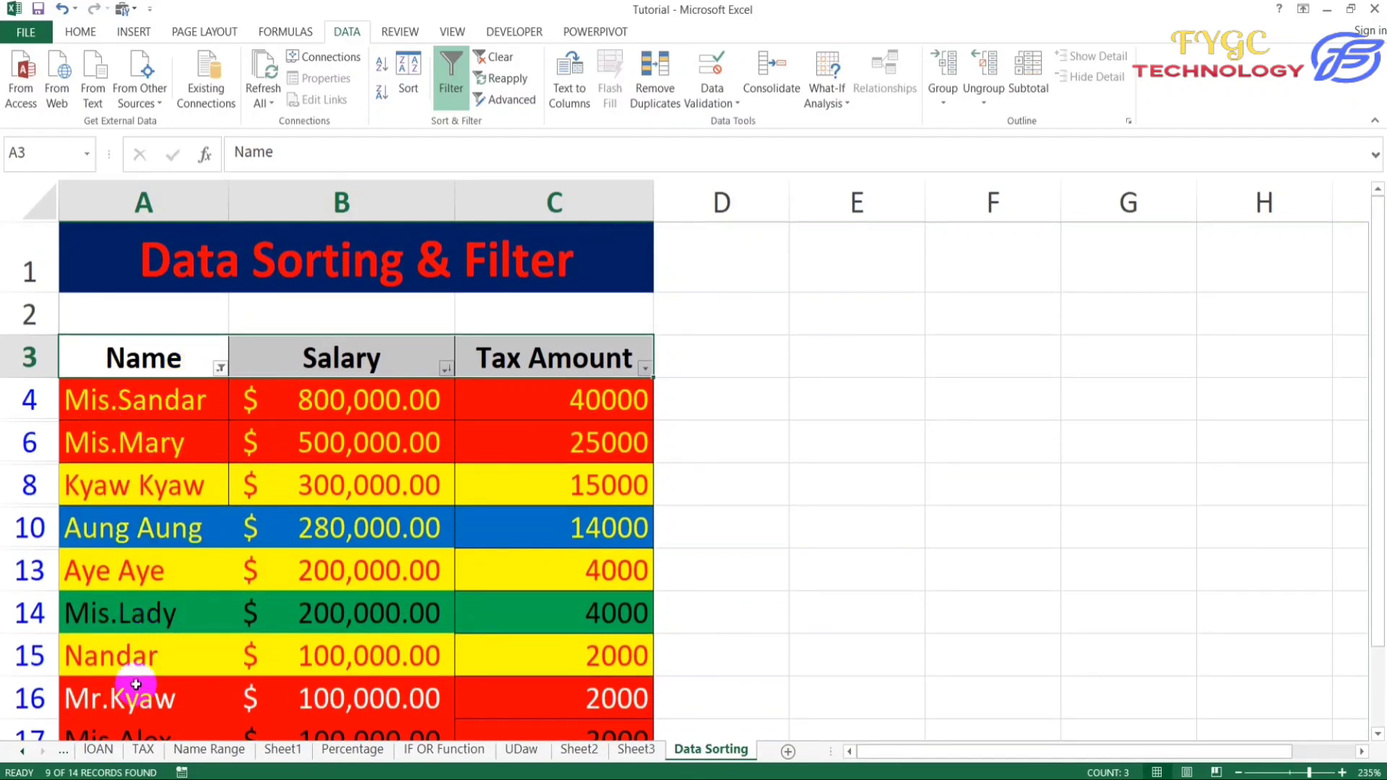
Change the Name column's text filter to Does Not Contain with the letter "a"
{"action": "left_click", "coordinate": [220, 368]}
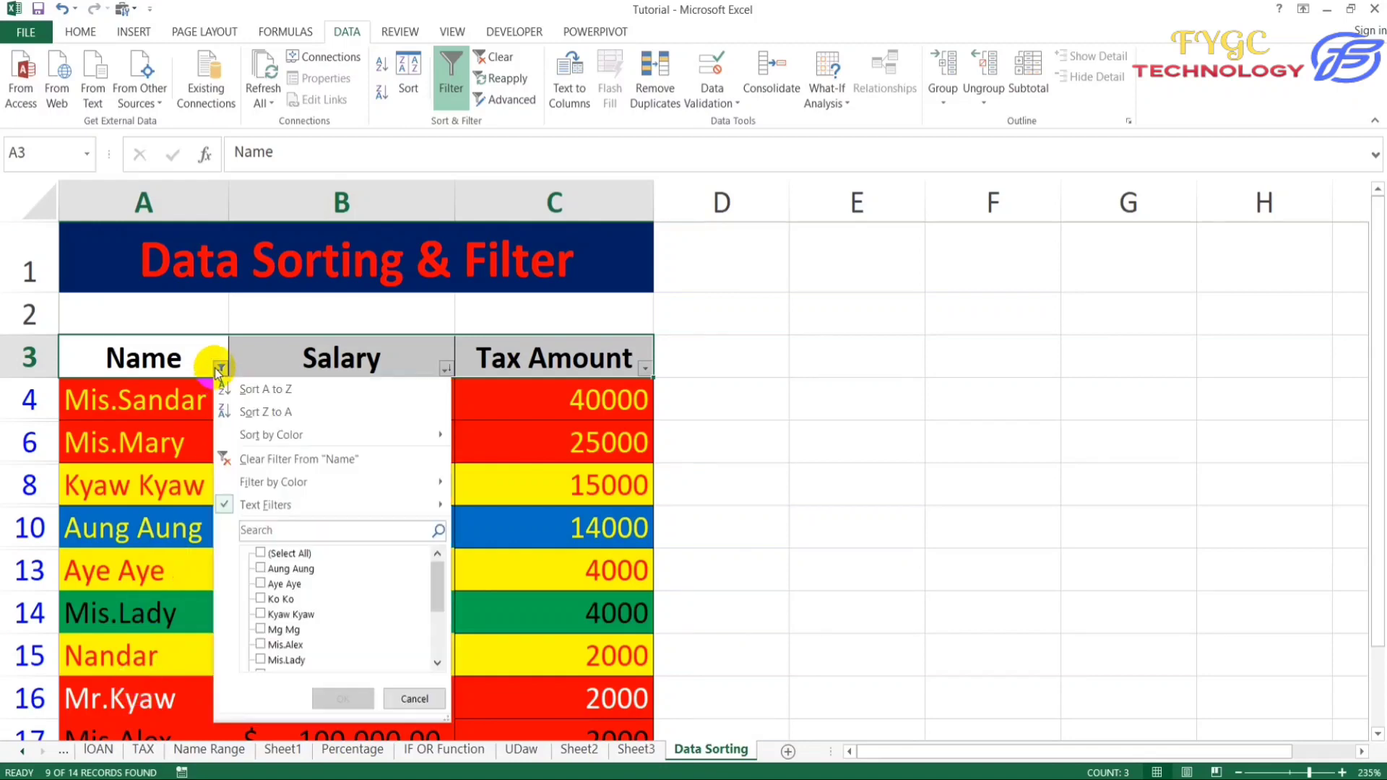
{"action": "mouse_move", "coordinate": [292, 516]}
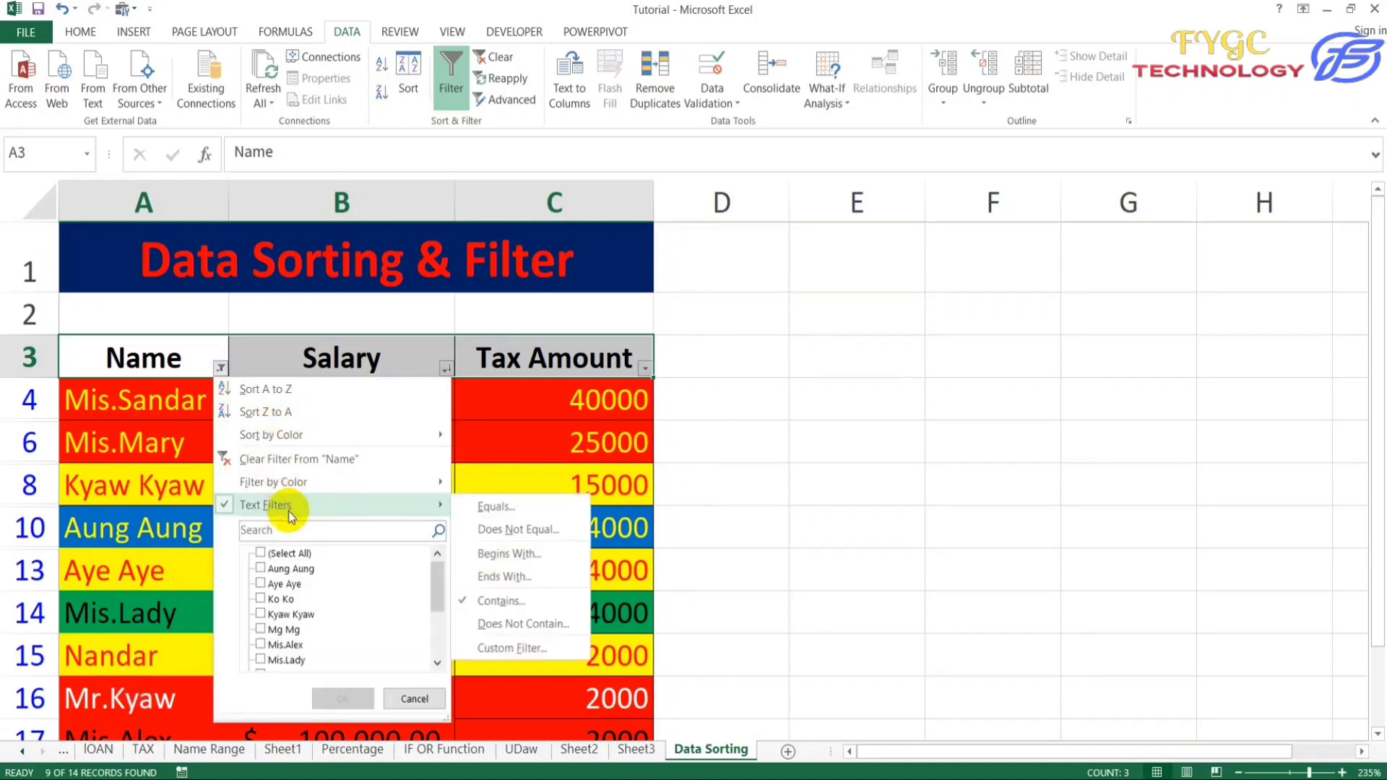
{"action": "left_click", "coordinate": [511, 625]}
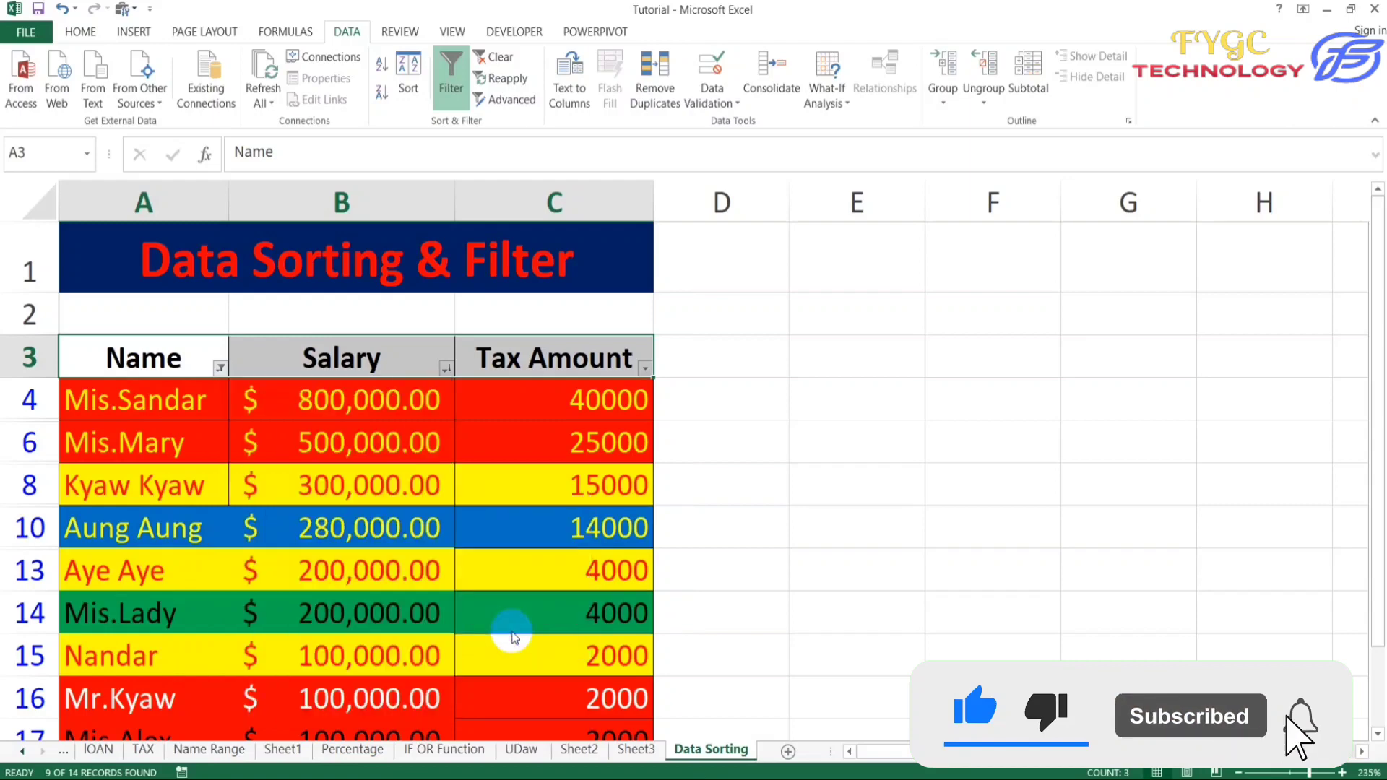
{"action": "type", "text": "a"}
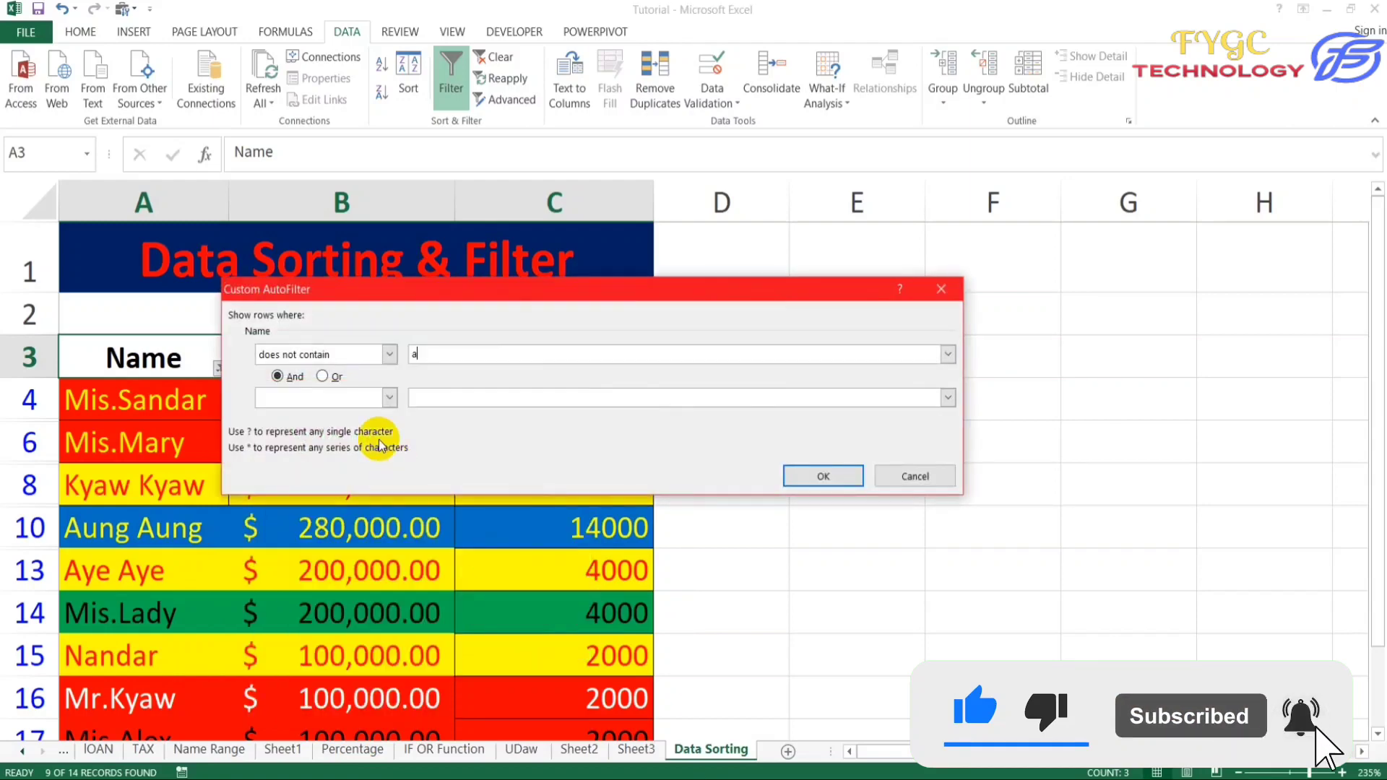
{"action": "left_click", "coordinate": [821, 476]}
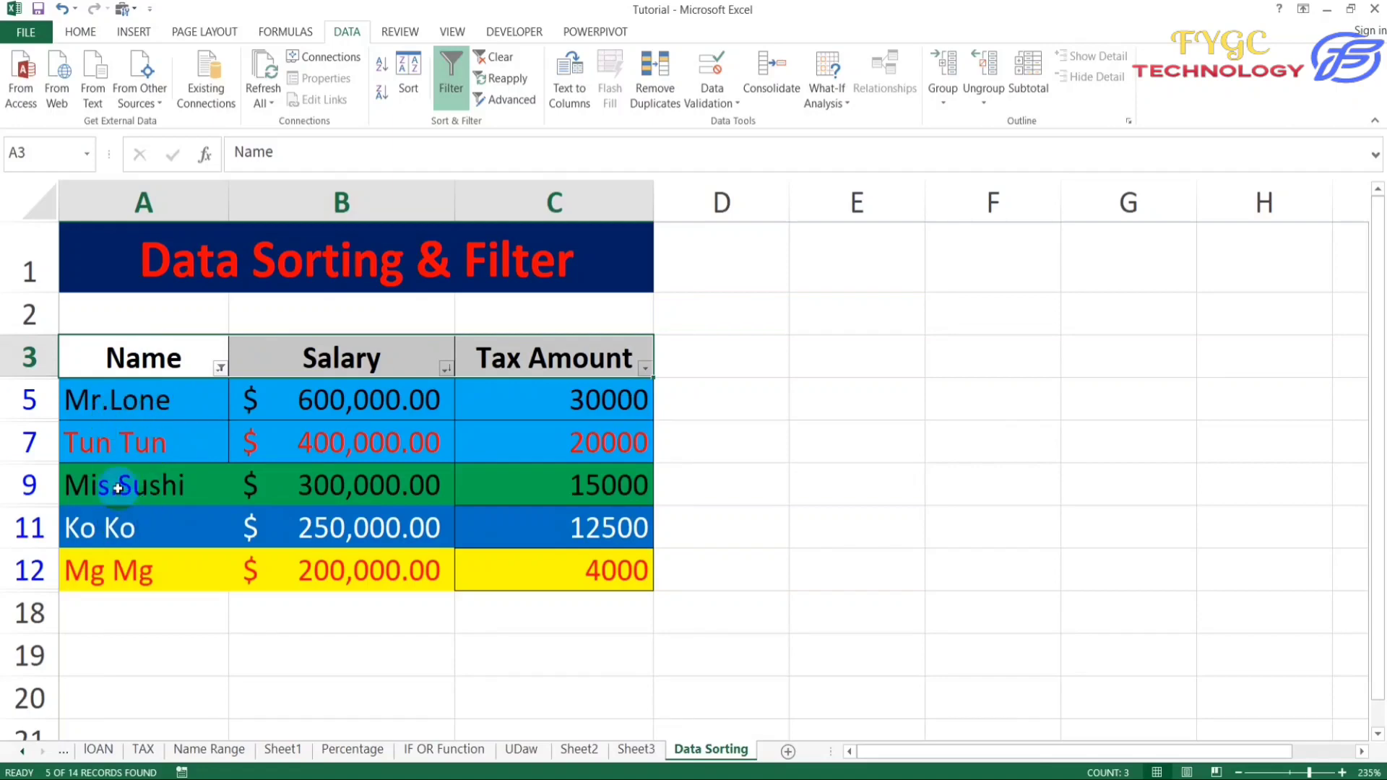
Open the custom text filter for the Name column, view the names available as comparison values, and cancel it
{"action": "left_click", "coordinate": [221, 368]}
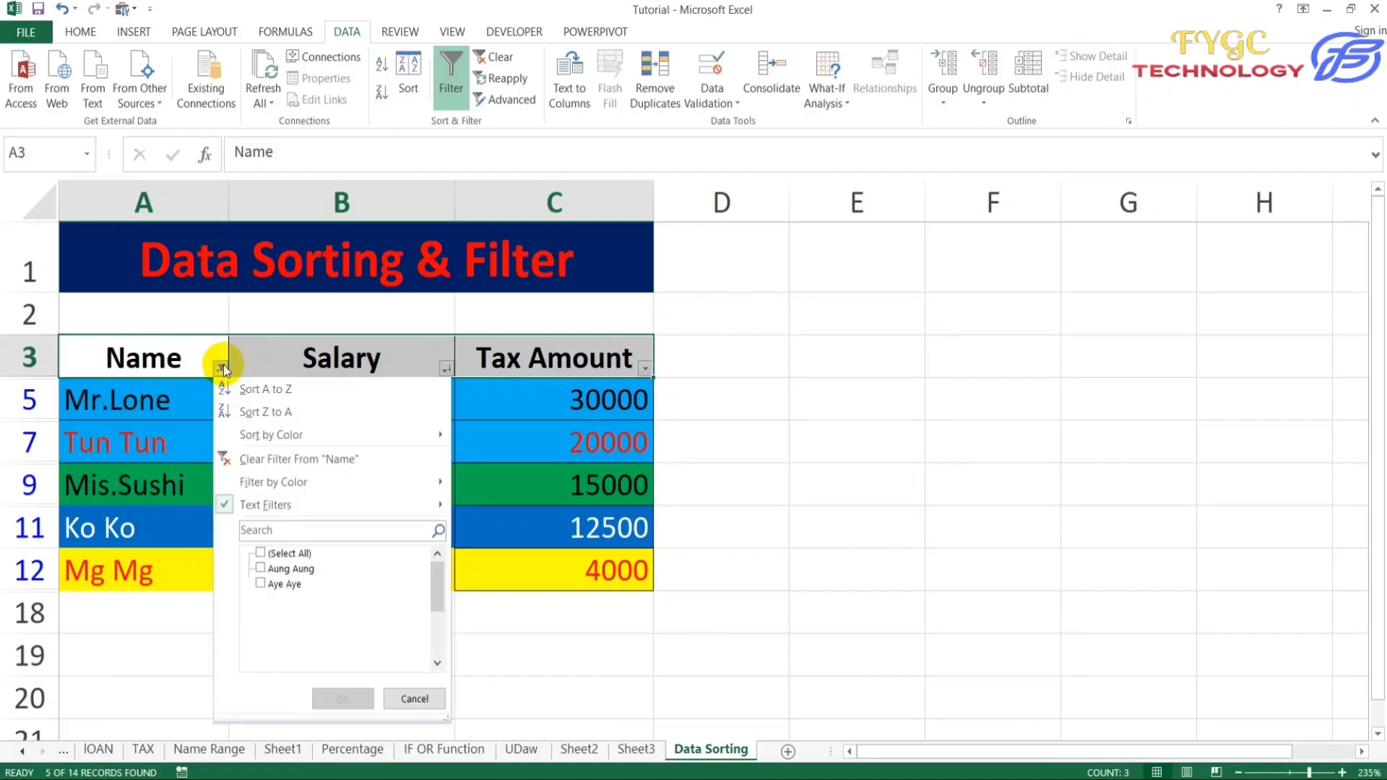
{"action": "mouse_move", "coordinate": [295, 505]}
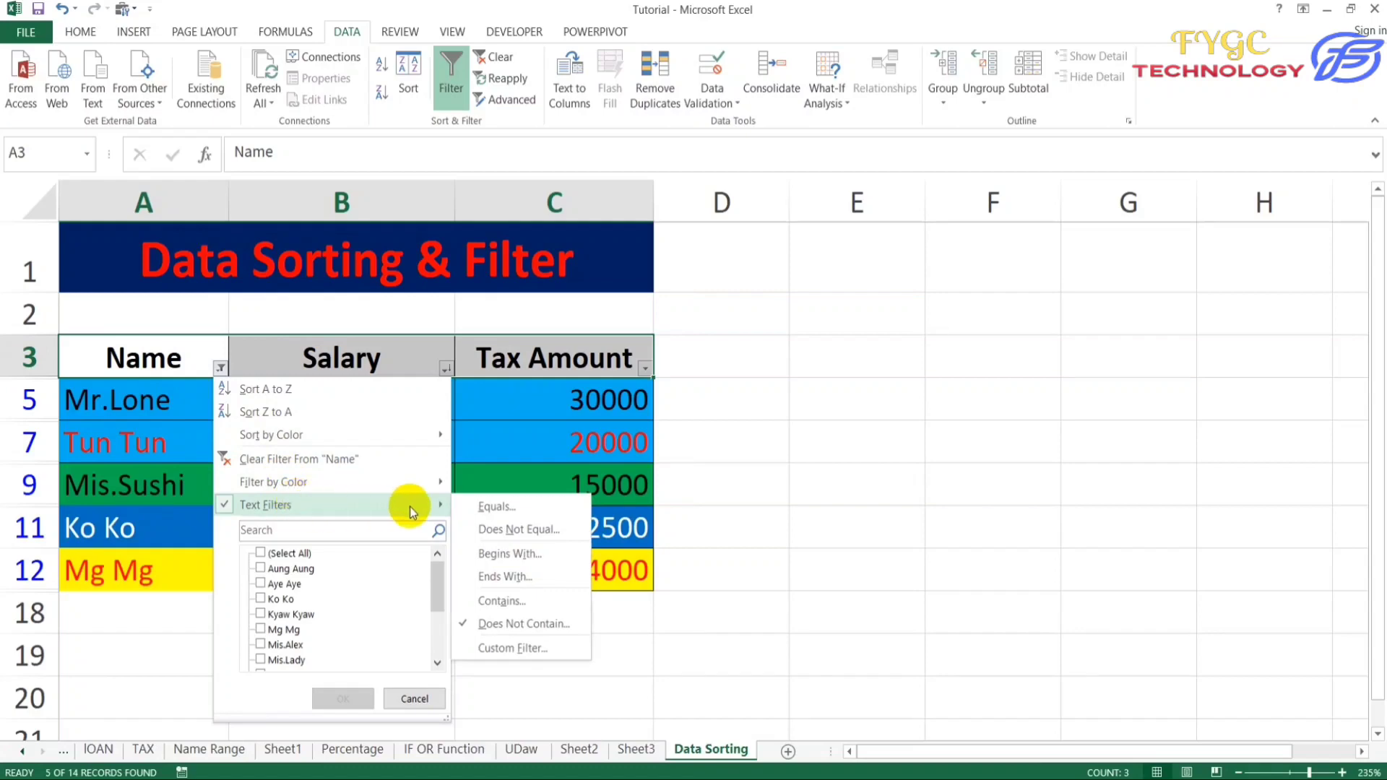
{"action": "left_click", "coordinate": [528, 647]}
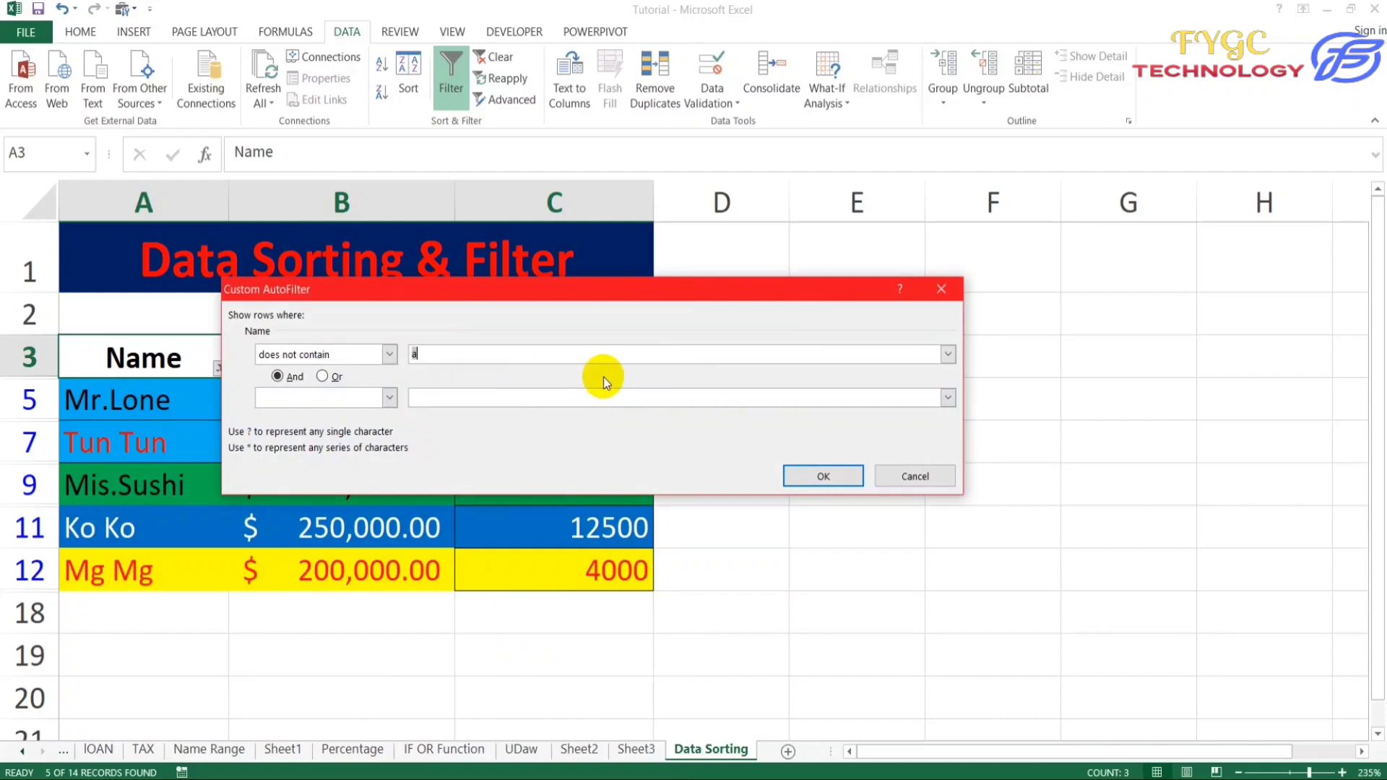
{"action": "left_click", "coordinate": [947, 354]}
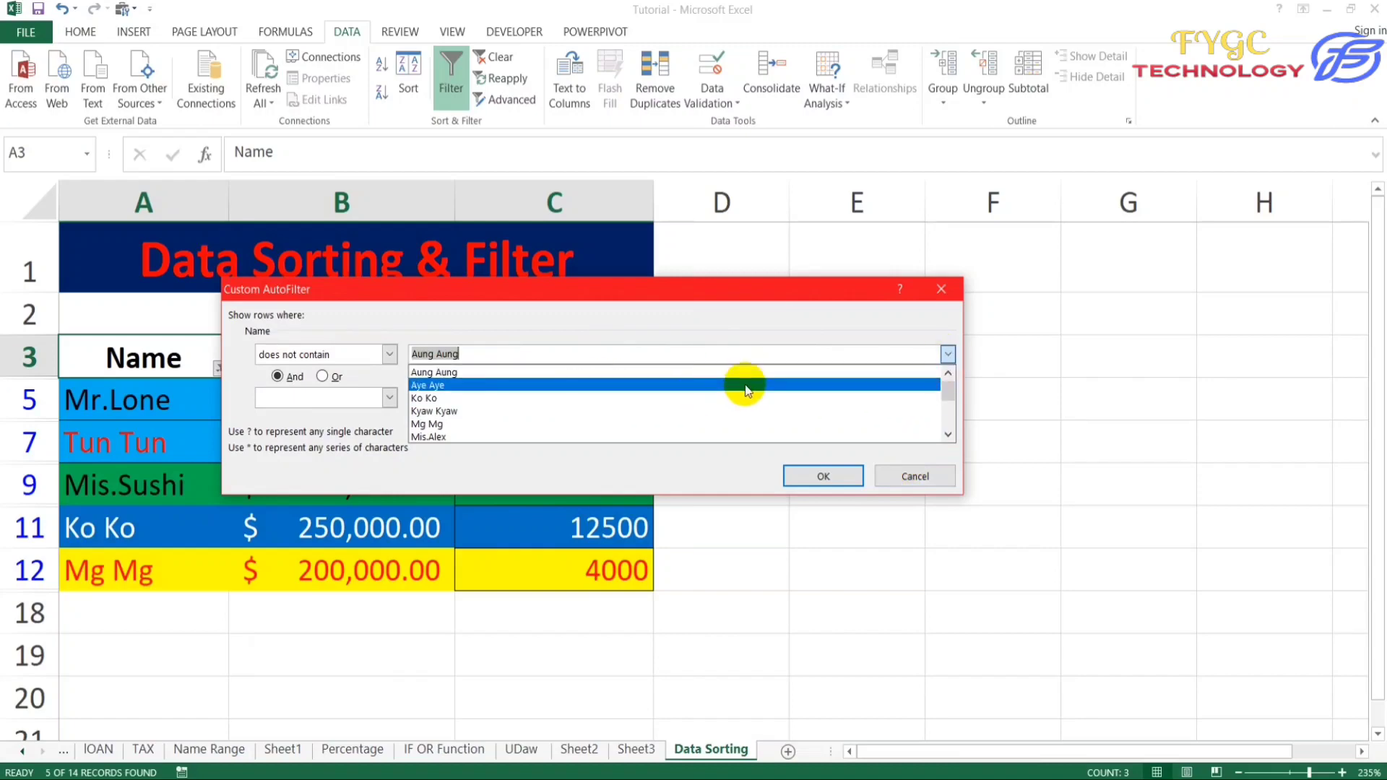
{"action": "left_click", "coordinate": [905, 478]}
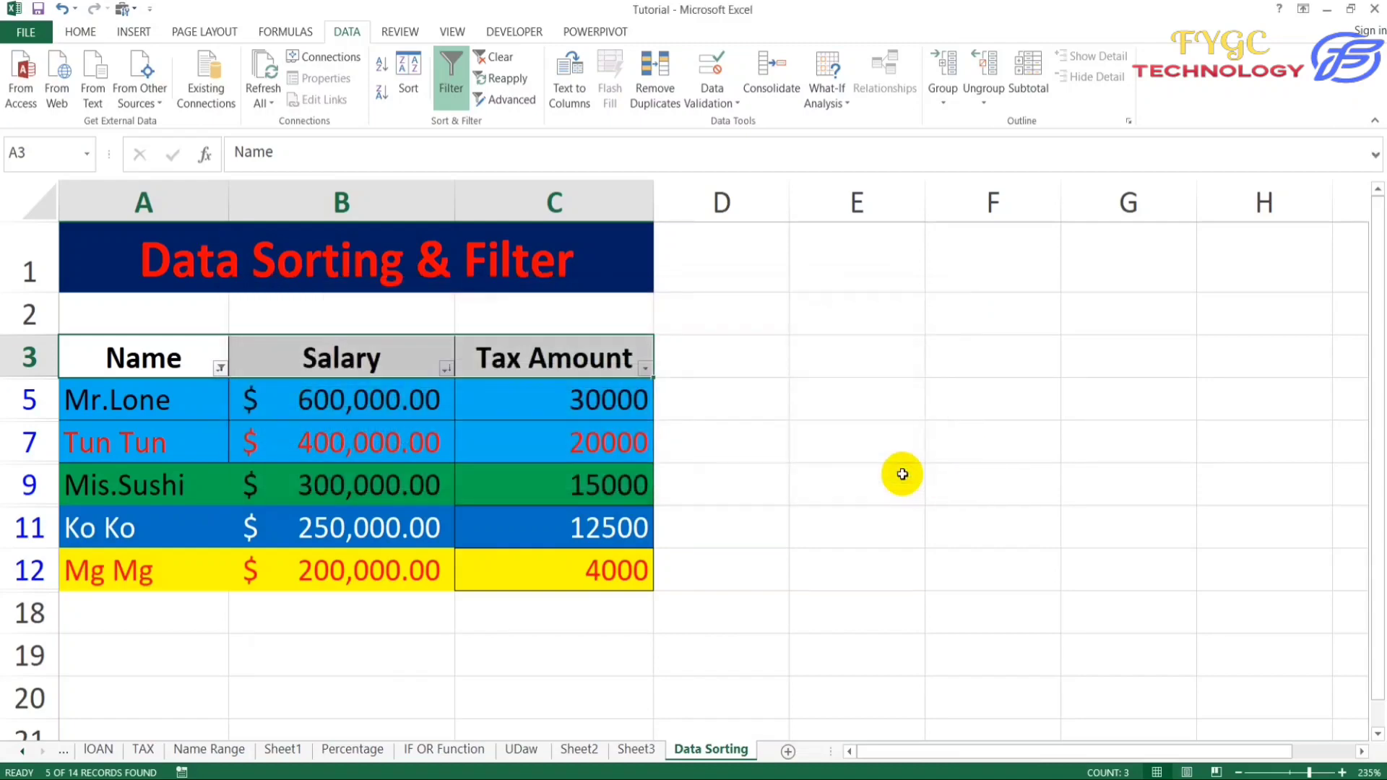
Clear the Name column's text filter and limit the column to the first and third names in its value list
{"action": "left_click", "coordinate": [220, 367]}
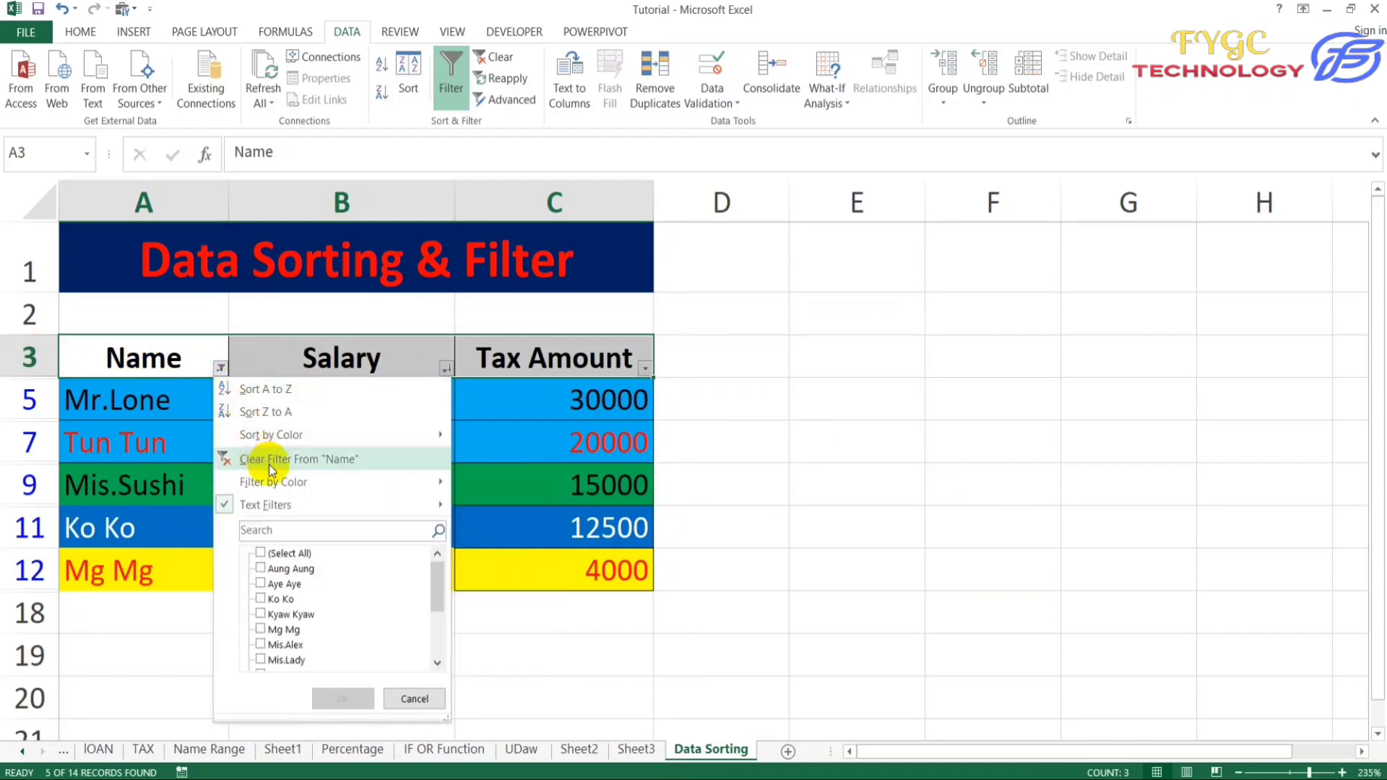
{"action": "left_click", "coordinate": [331, 465]}
{"action": "left_click", "coordinate": [220, 367]}
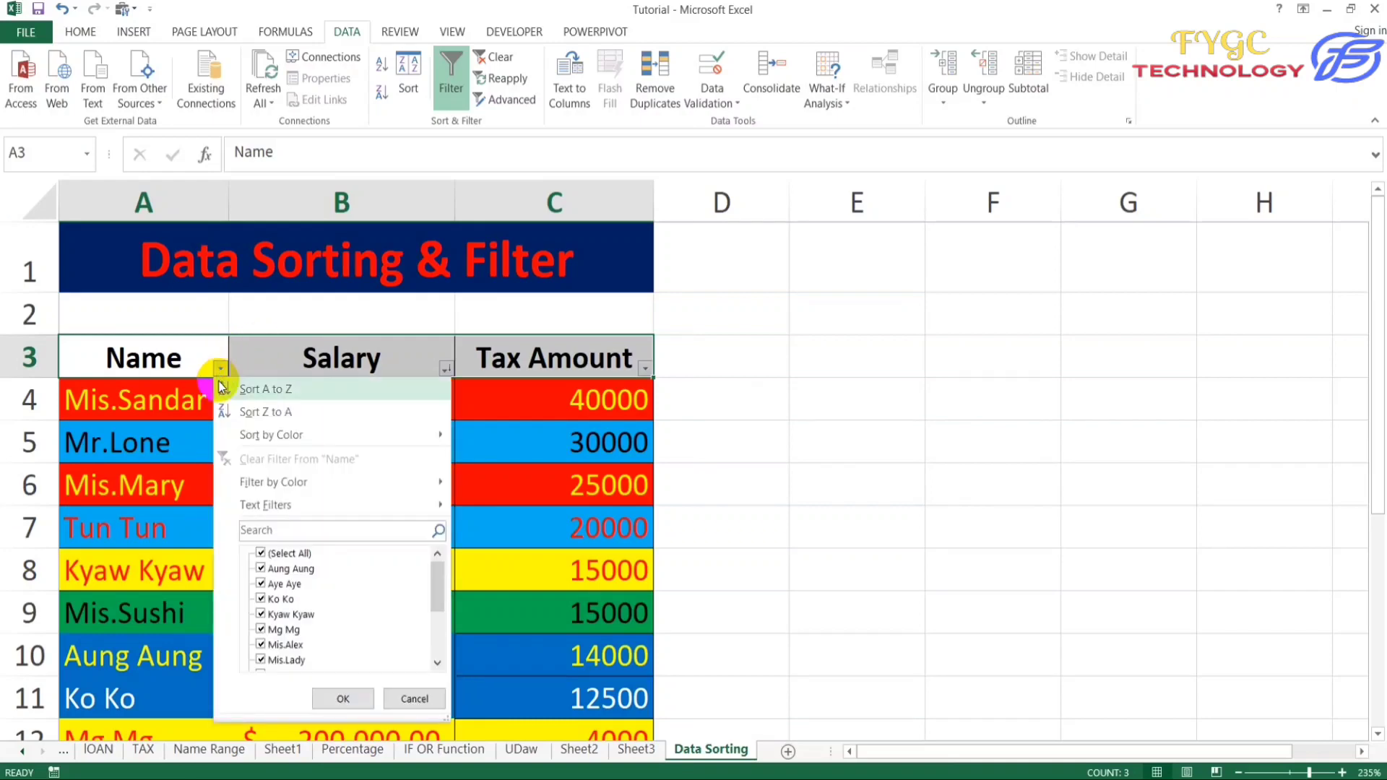
{"action": "left_click", "coordinate": [261, 554]}
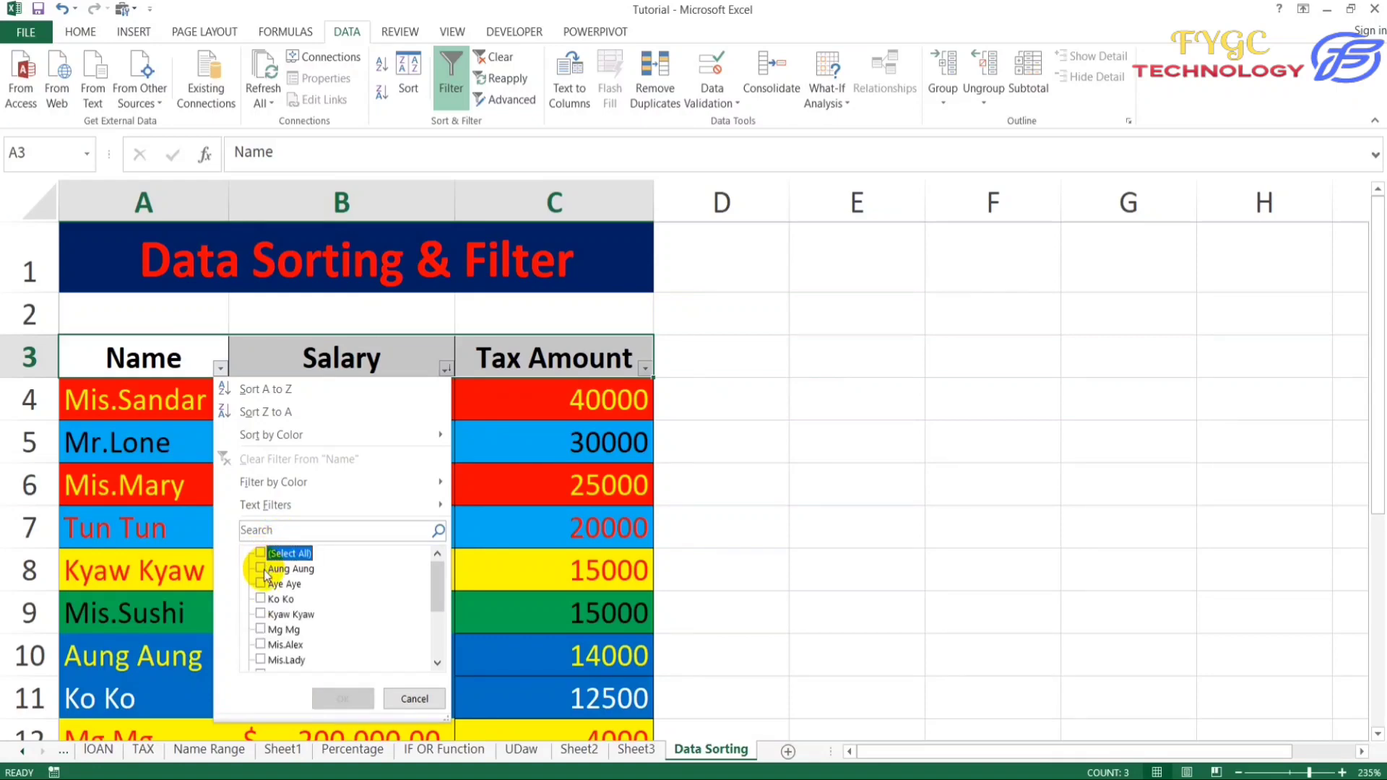
{"action": "left_click", "coordinate": [260, 570]}
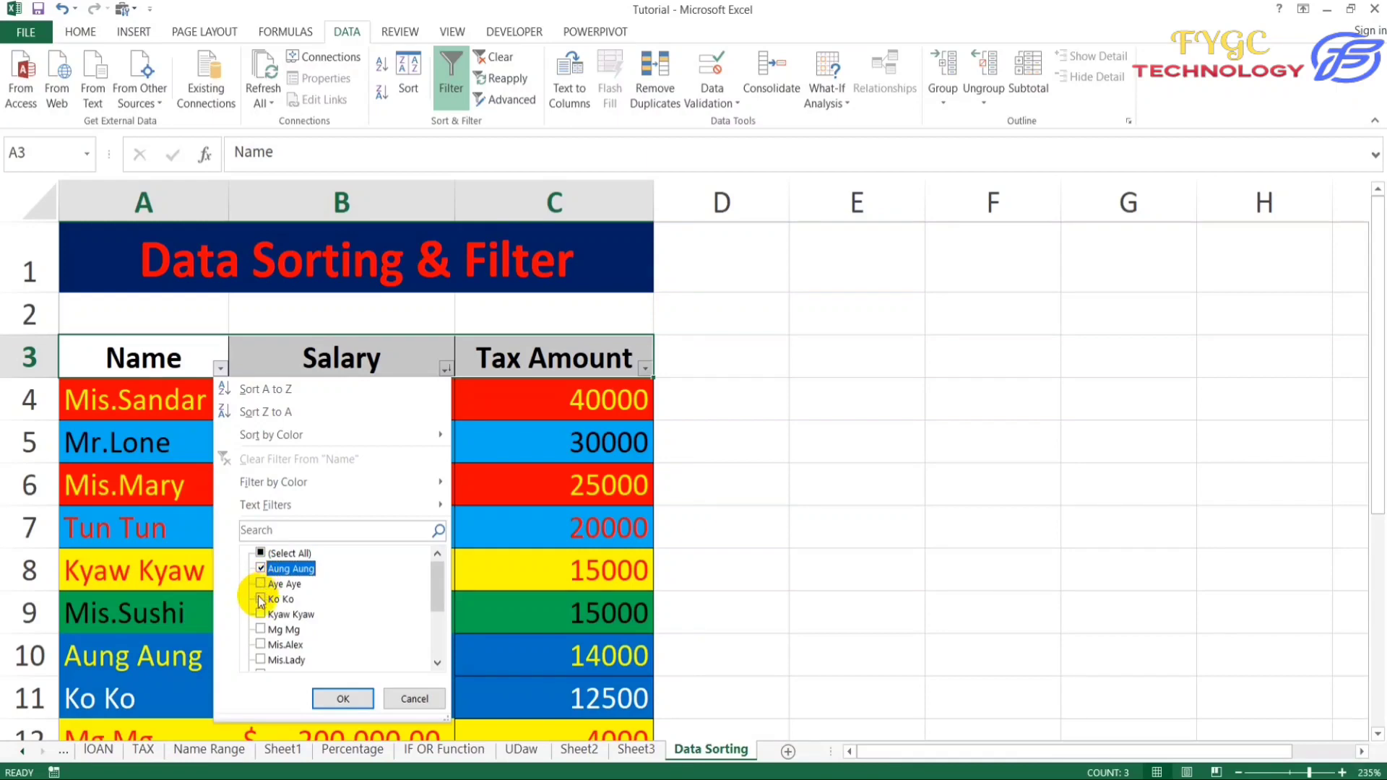
{"action": "left_click", "coordinate": [261, 599]}
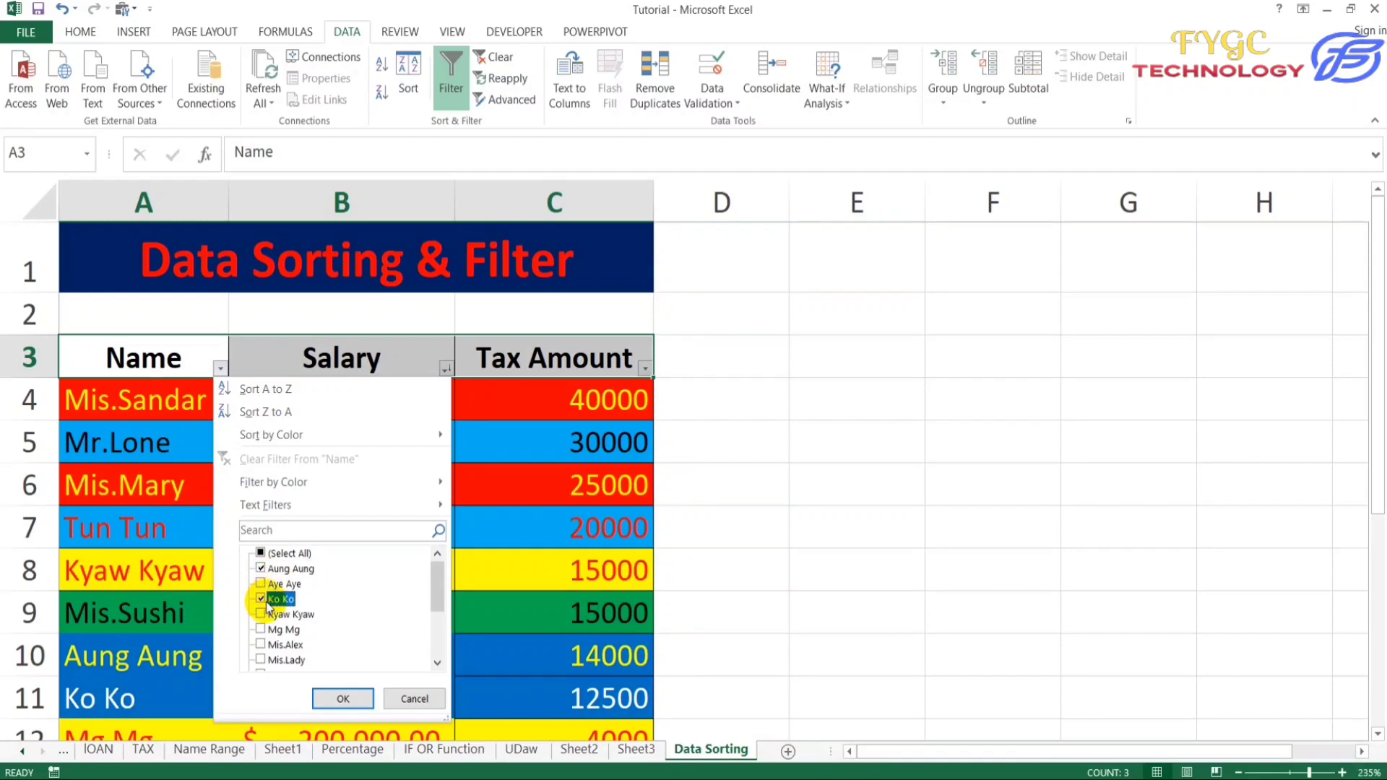
{"action": "left_click", "coordinate": [341, 697]}
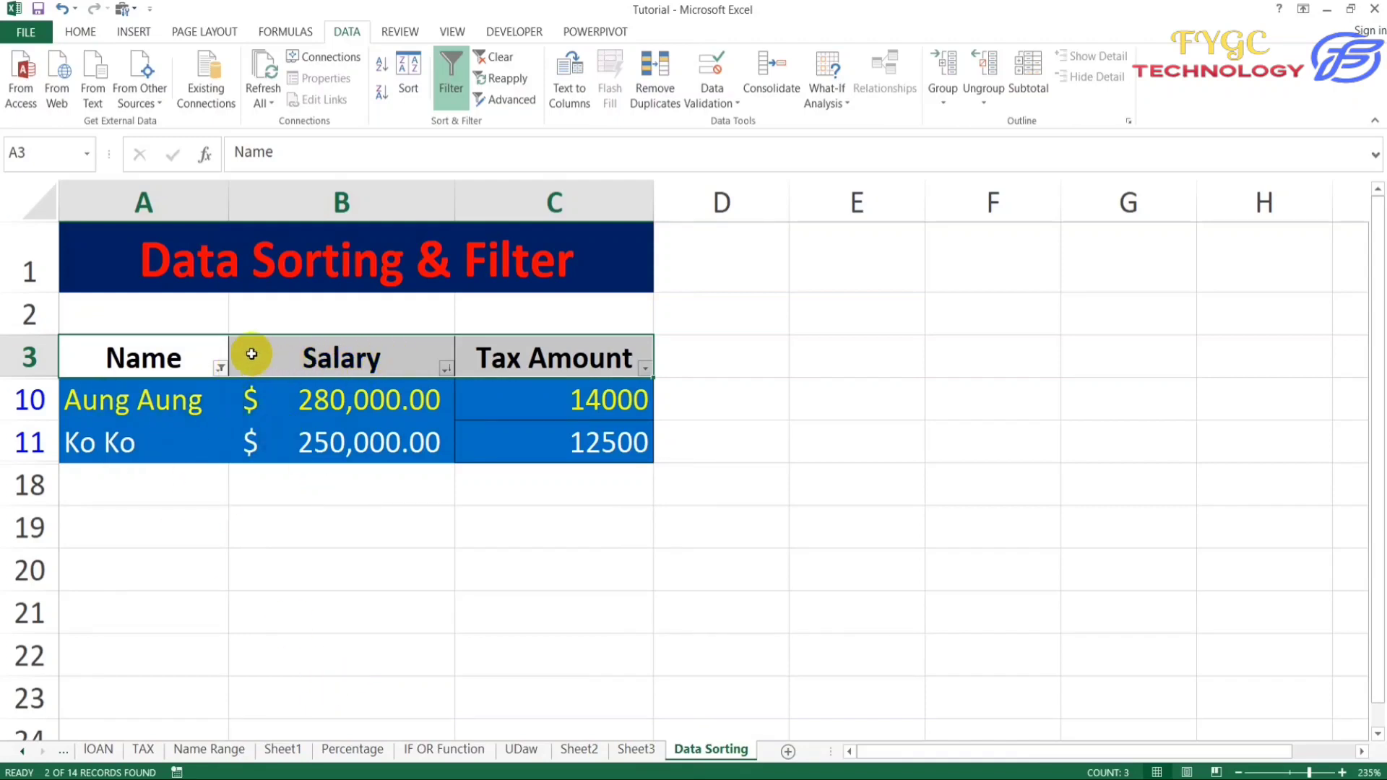
Compare the Salary column's number filter options with the Name column's text filter options
{"action": "mouse_move", "coordinate": [220, 371]}
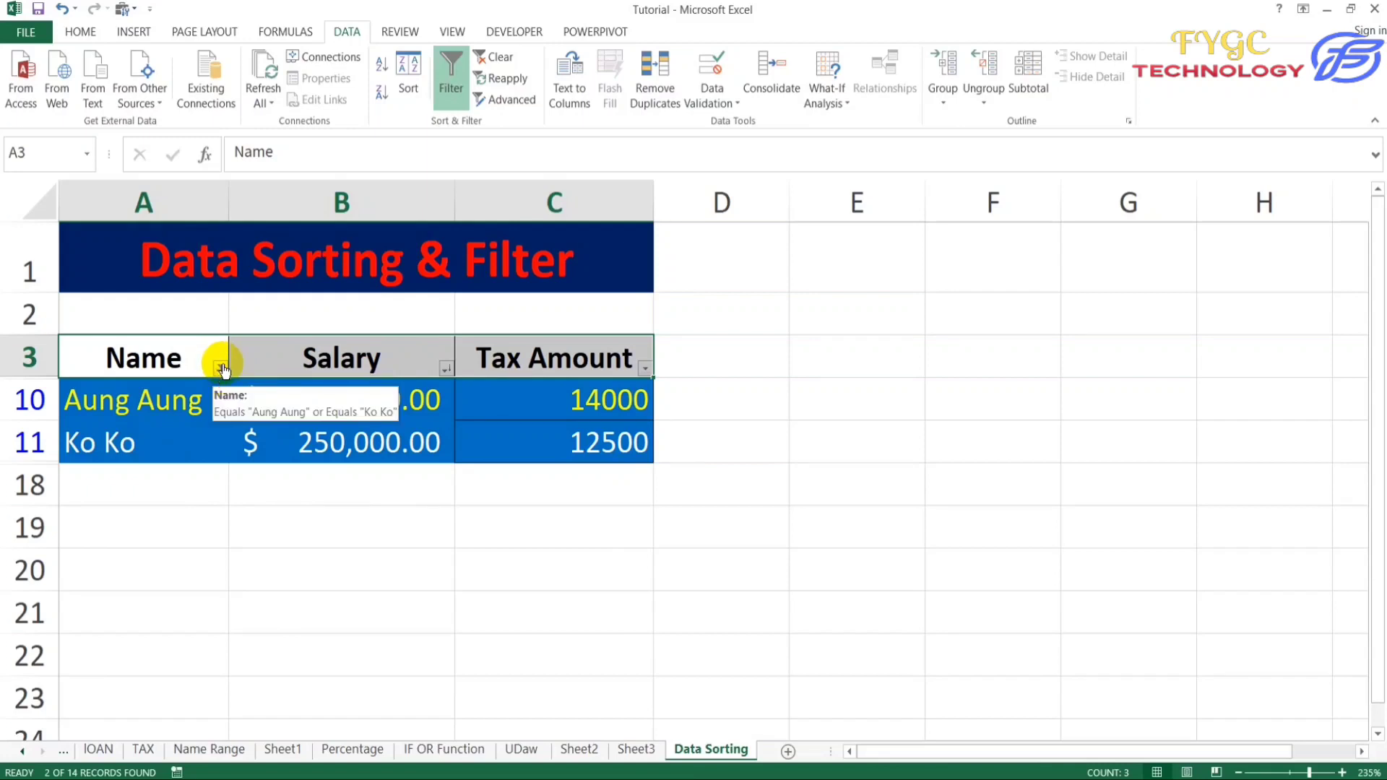
{"action": "left_click", "coordinate": [446, 369]}
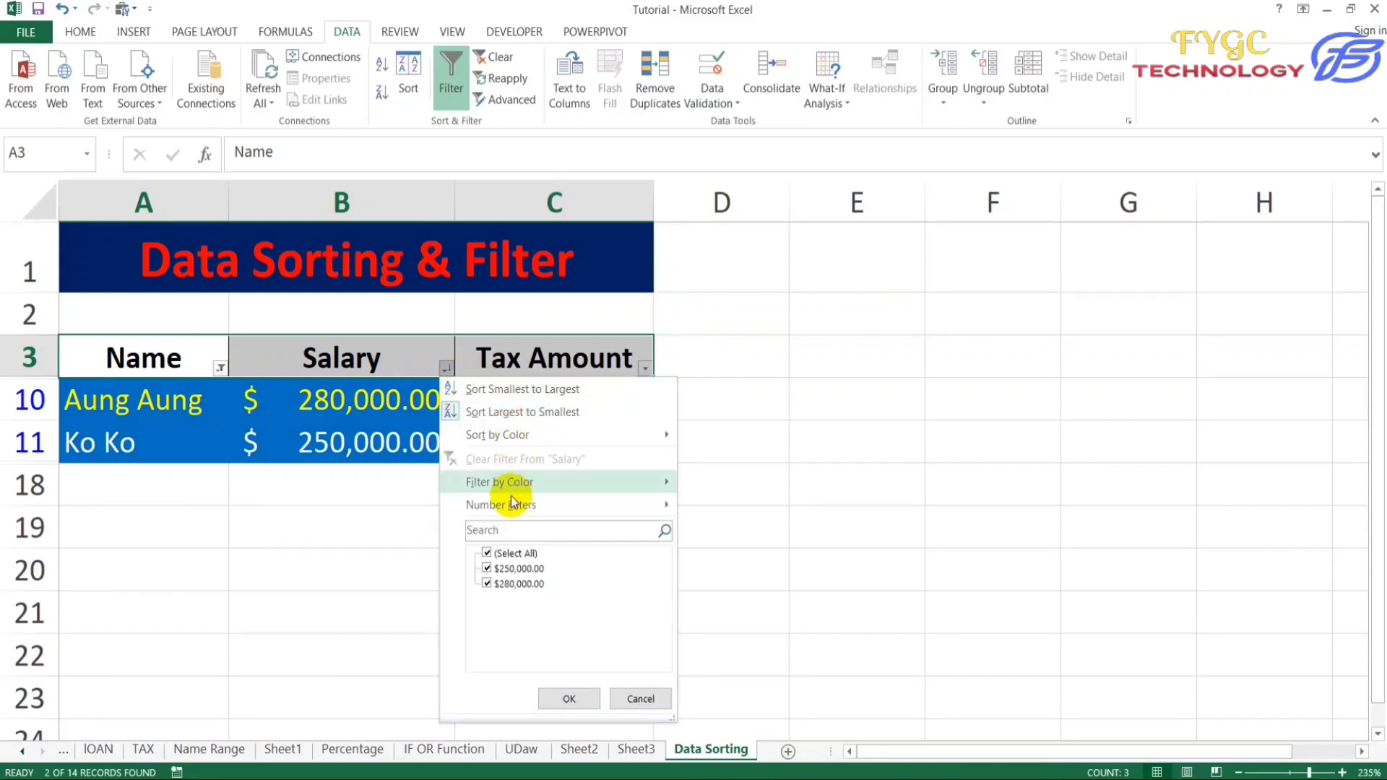
{"action": "mouse_move", "coordinate": [561, 513]}
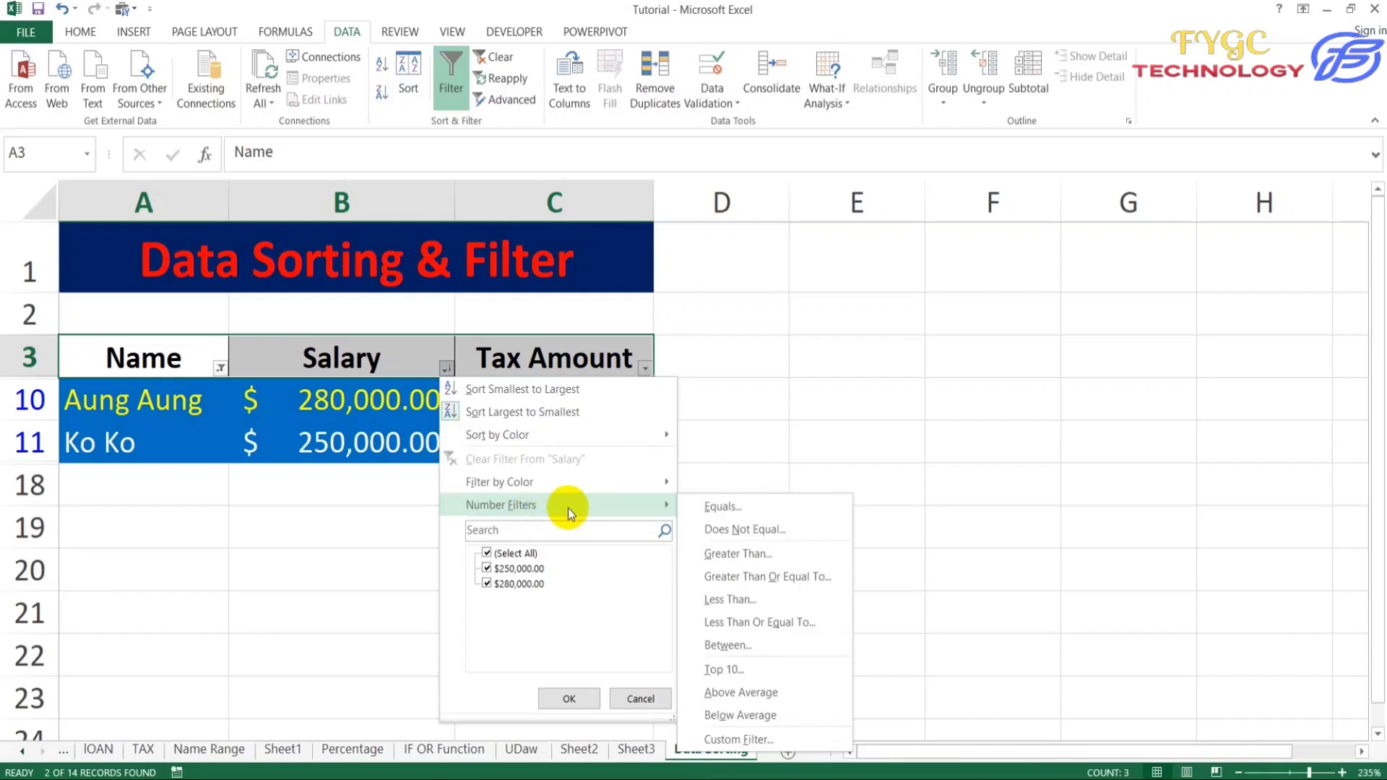
{"action": "left_click", "coordinate": [222, 365]}
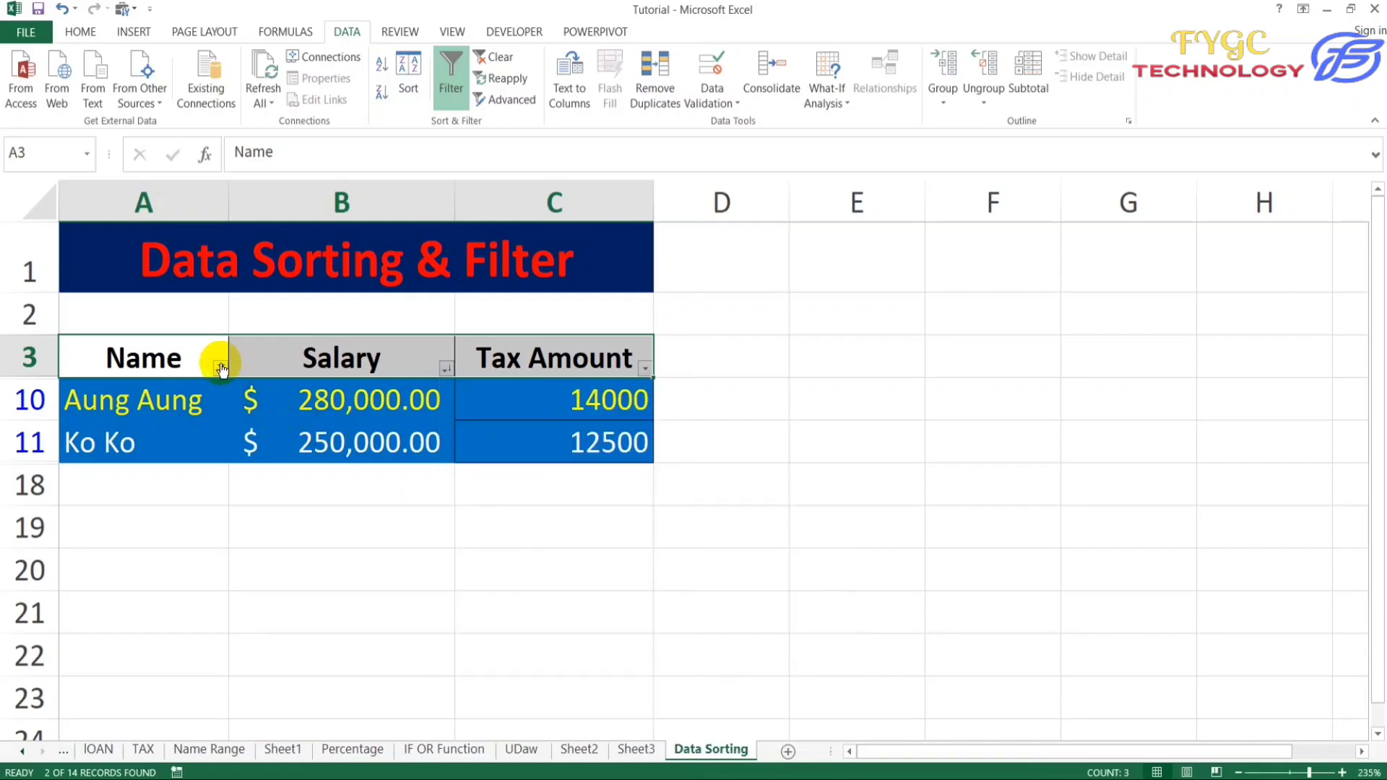
{"action": "left_click", "coordinate": [221, 366]}
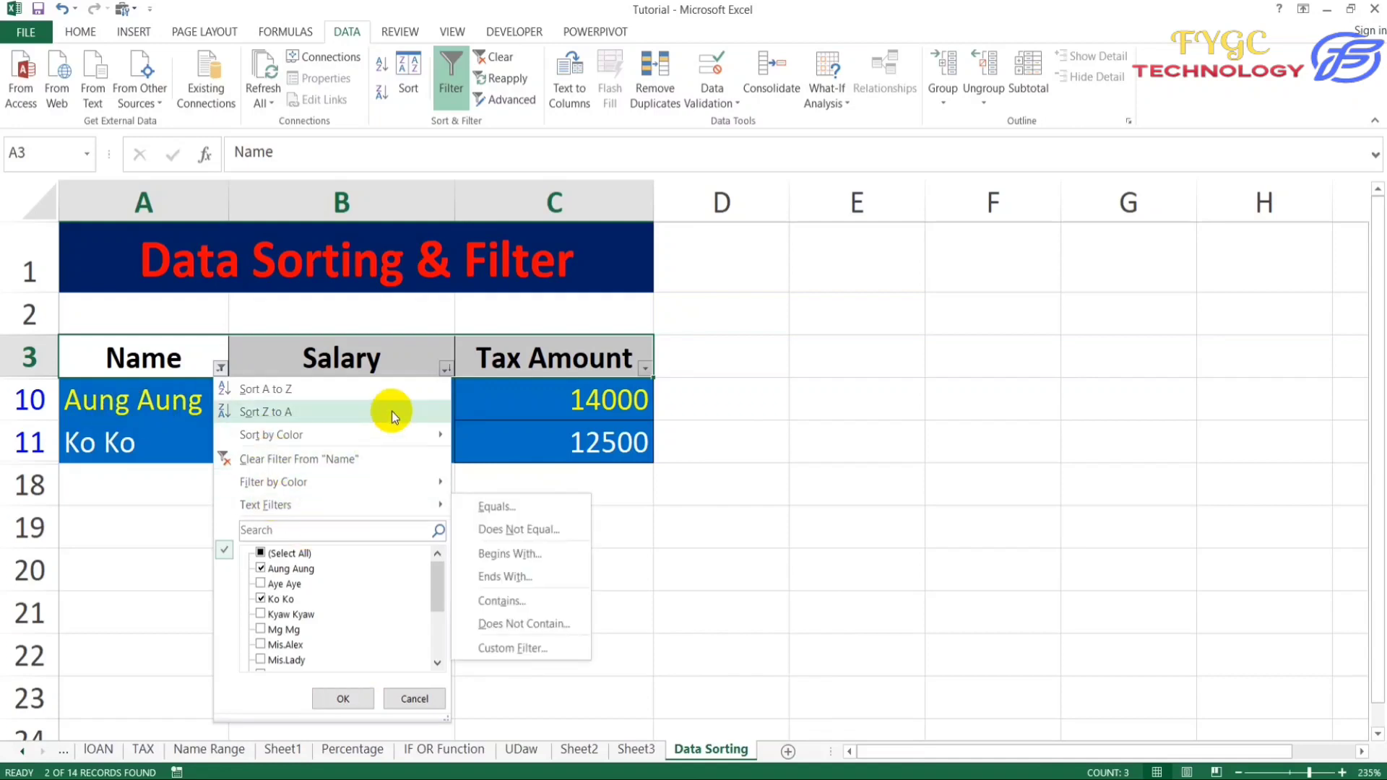
Examine the Salary column's sort, color and number filter options without applying any
{"action": "left_click", "coordinate": [441, 367]}
{"action": "left_click", "coordinate": [445, 368]}
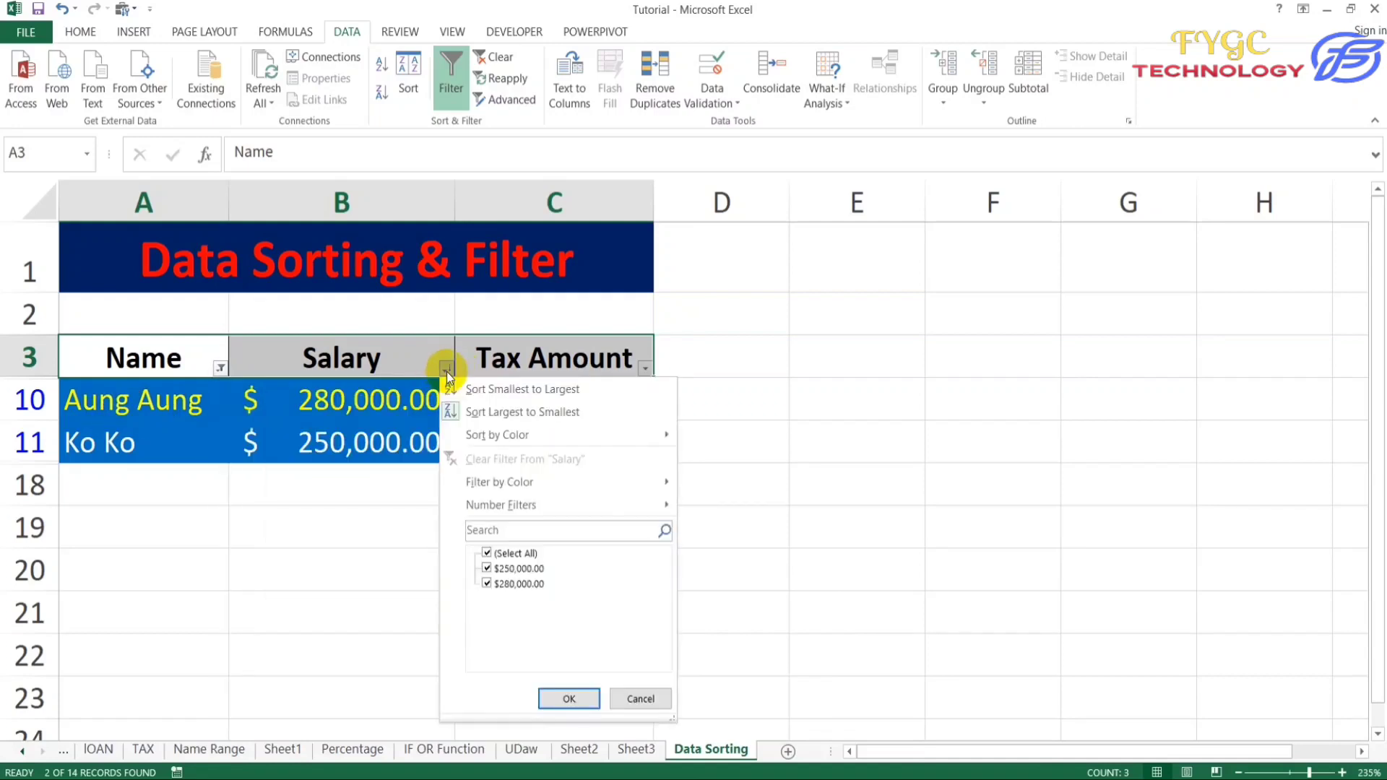
{"action": "mouse_move", "coordinate": [512, 490]}
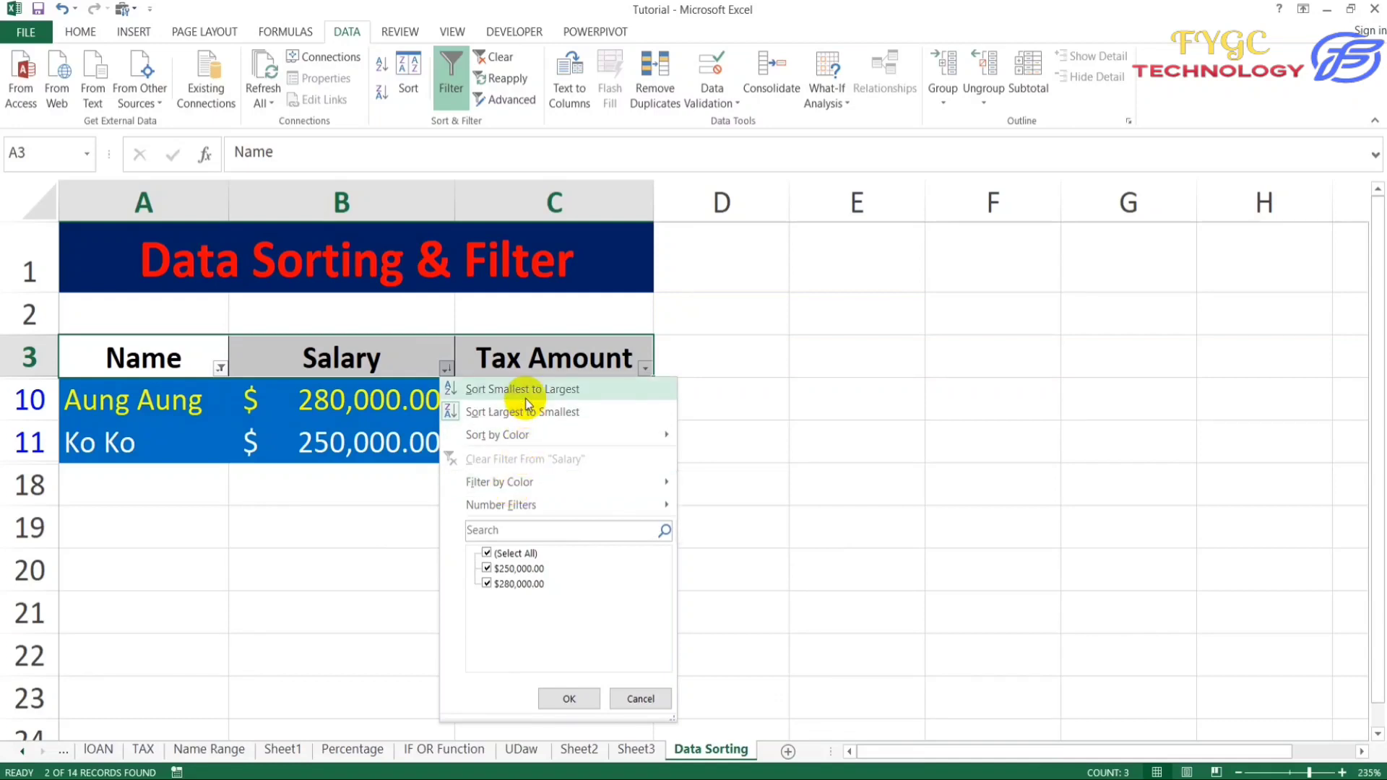
{"action": "mouse_move", "coordinate": [586, 443]}
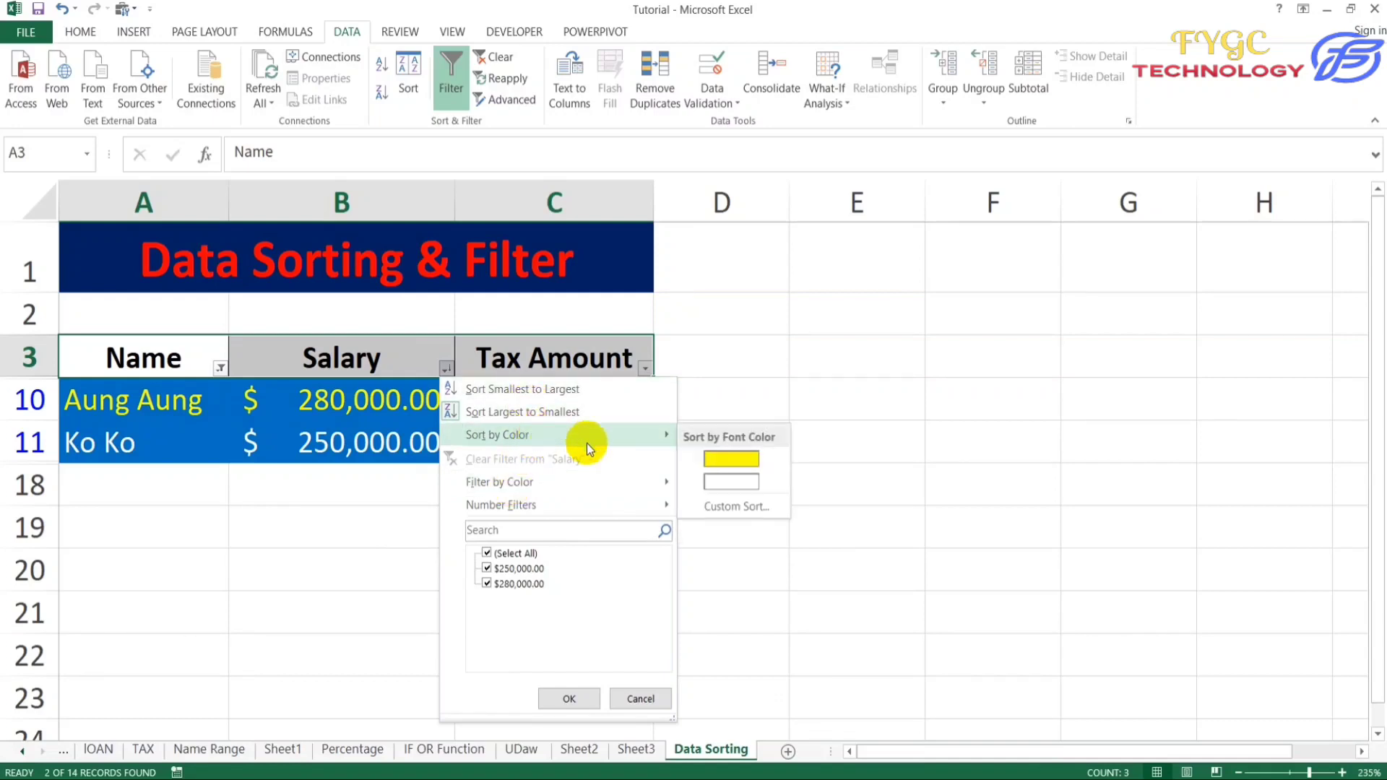
{"action": "mouse_move", "coordinate": [571, 478]}
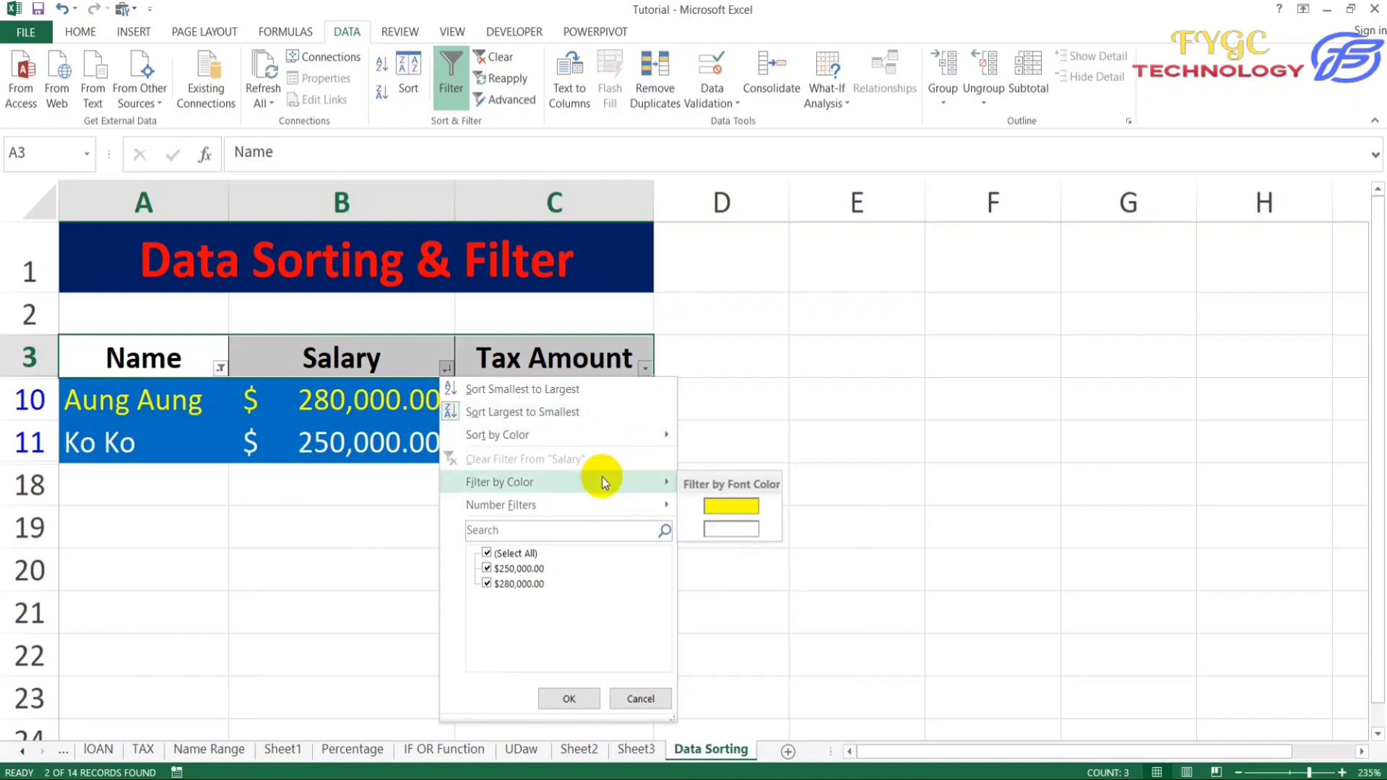
{"action": "mouse_move", "coordinate": [607, 504]}
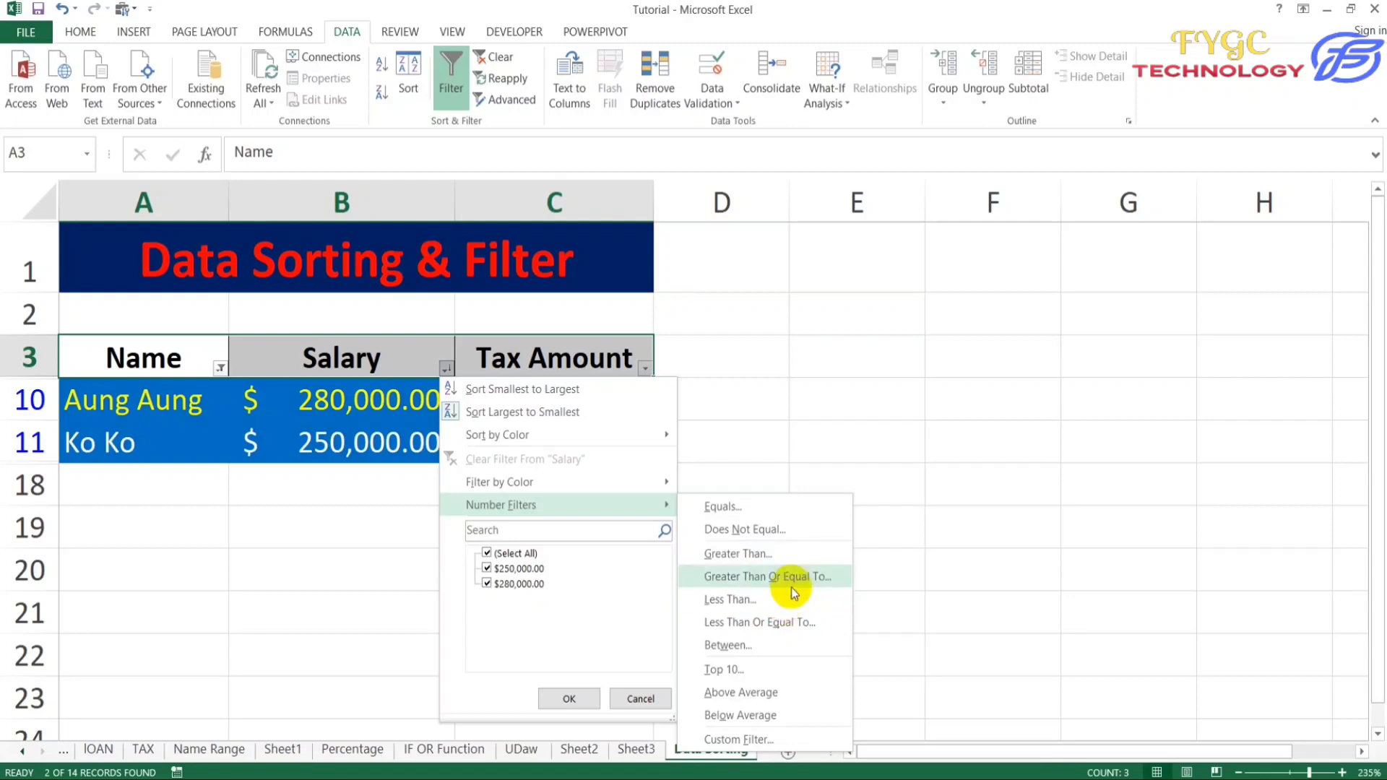
{"action": "key", "text": "Escape"}
{"action": "key", "text": "Escape"}
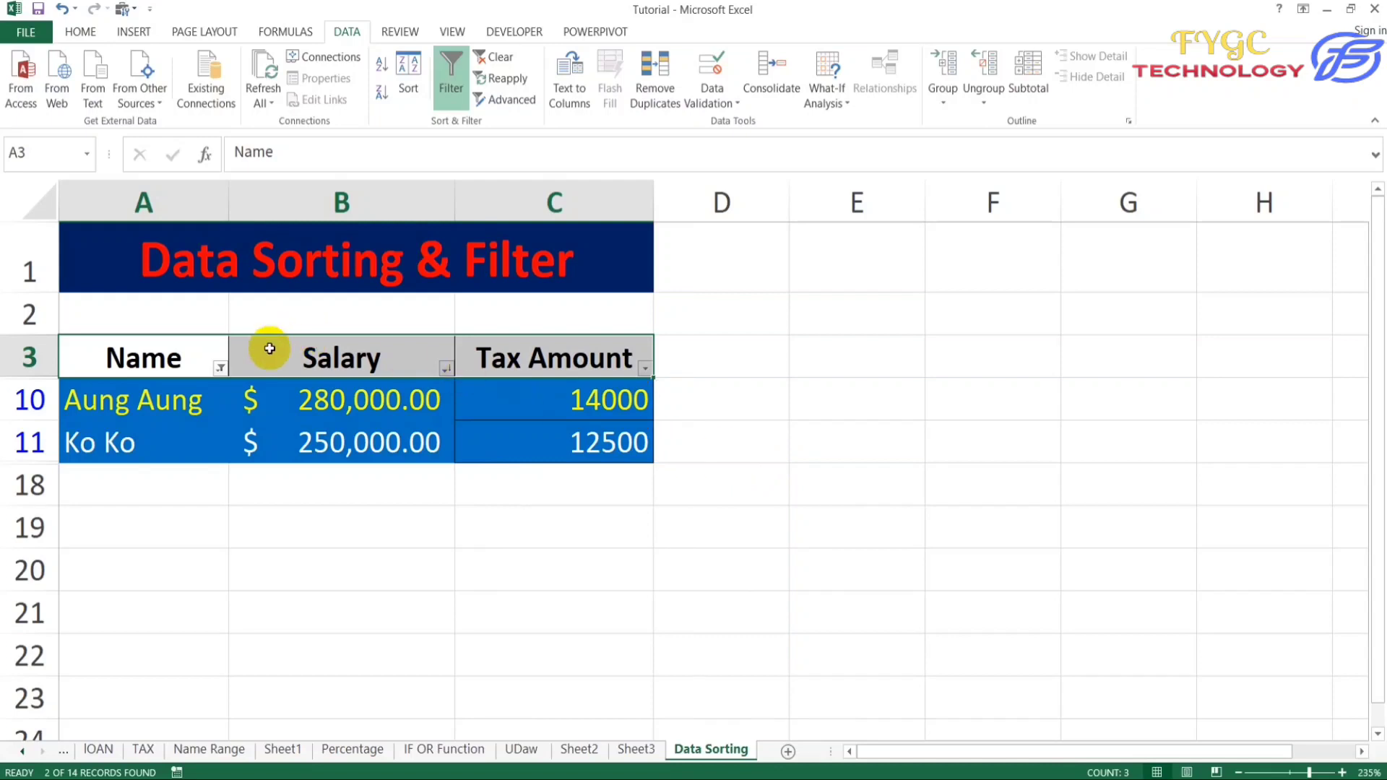
Clear the filter from the Name column to show all rows
{"action": "left_click", "coordinate": [220, 368]}
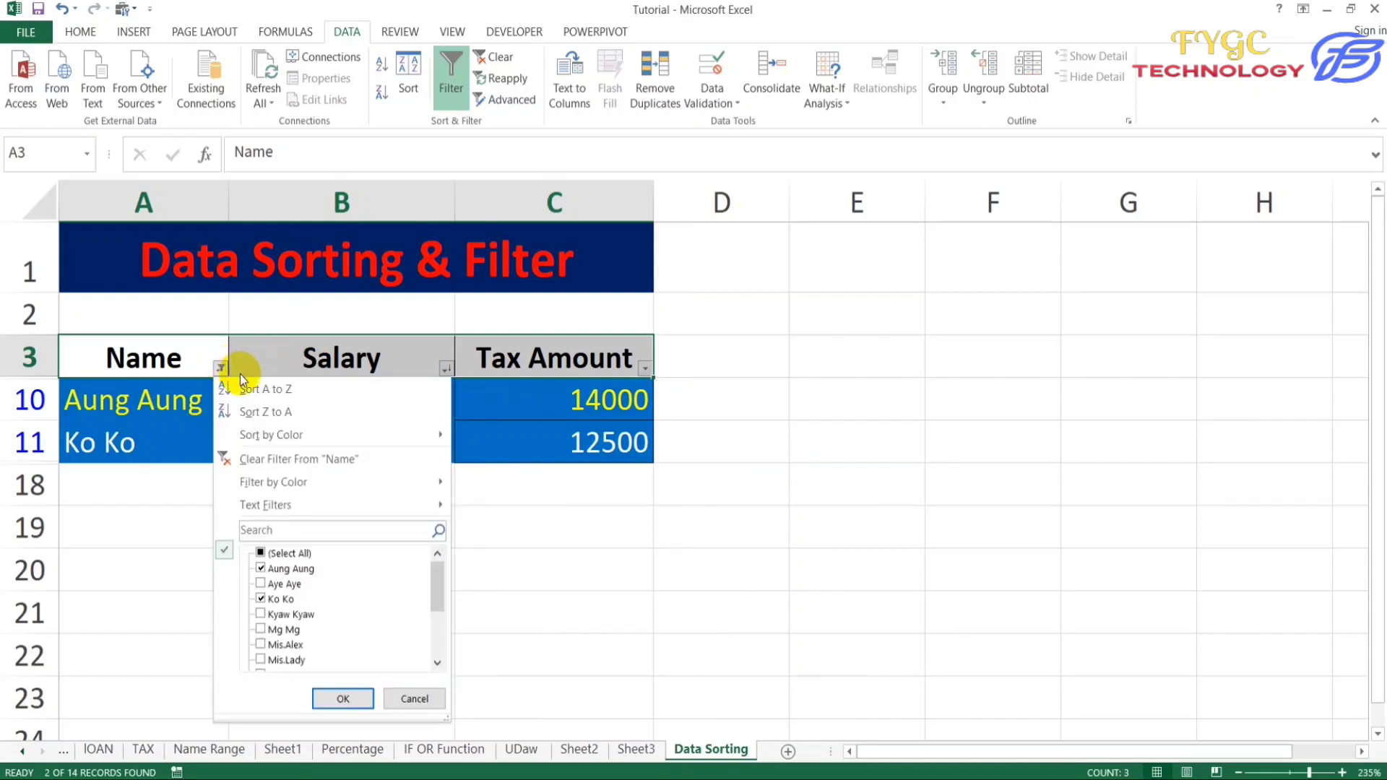
{"action": "left_click", "coordinate": [274, 461]}
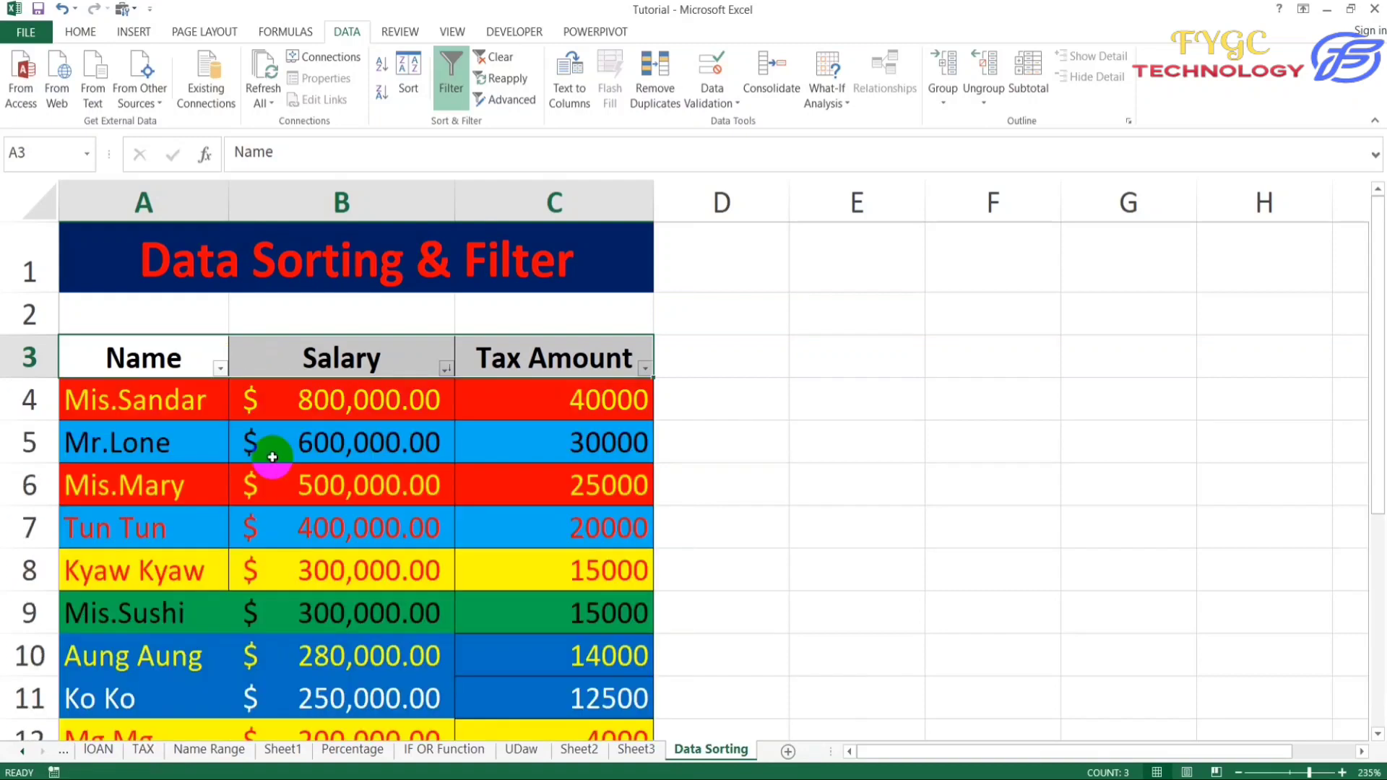